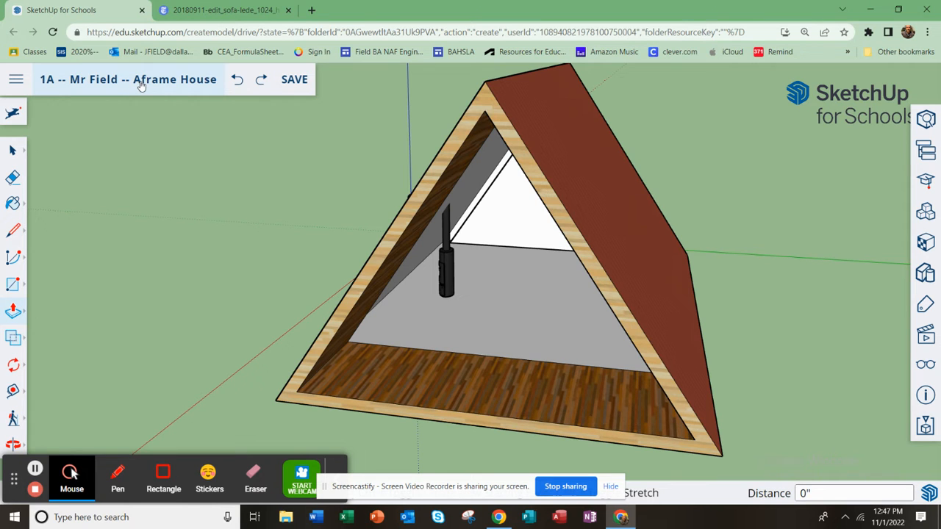
click(16, 81)
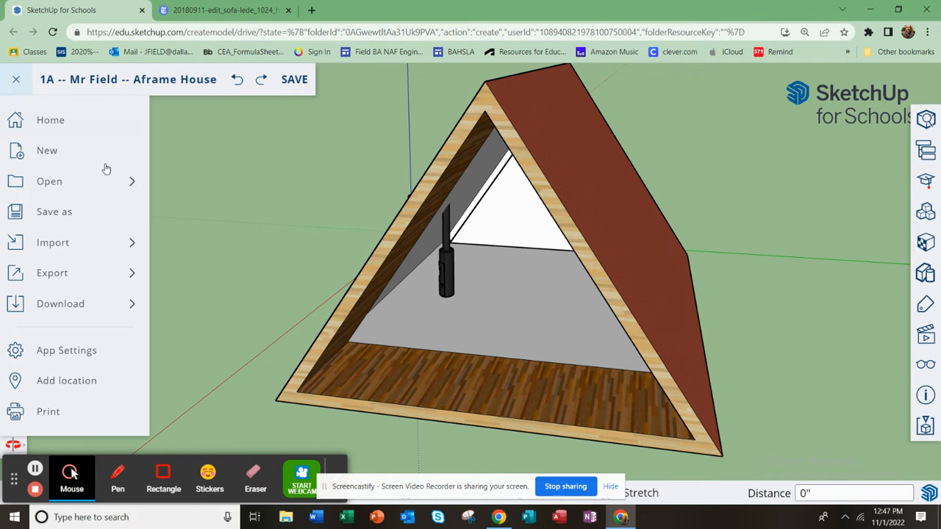
click(78, 210)
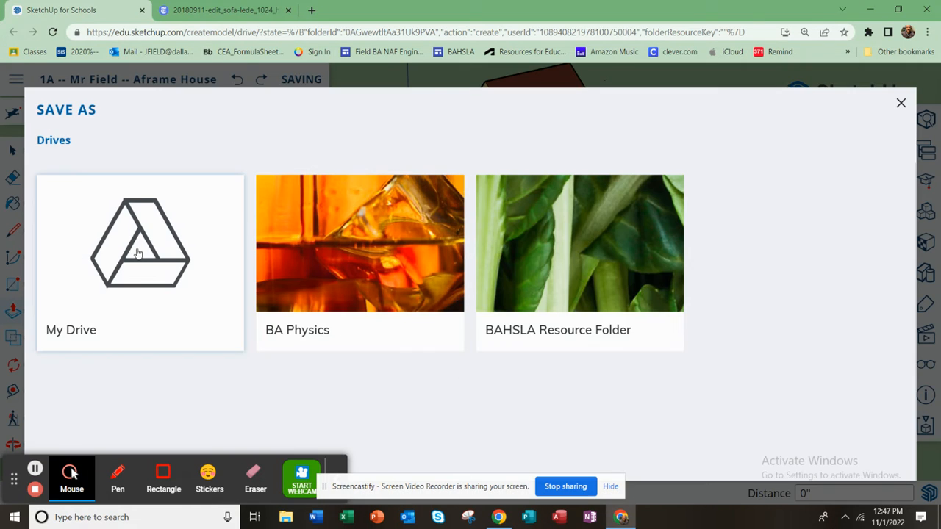
click(901, 105)
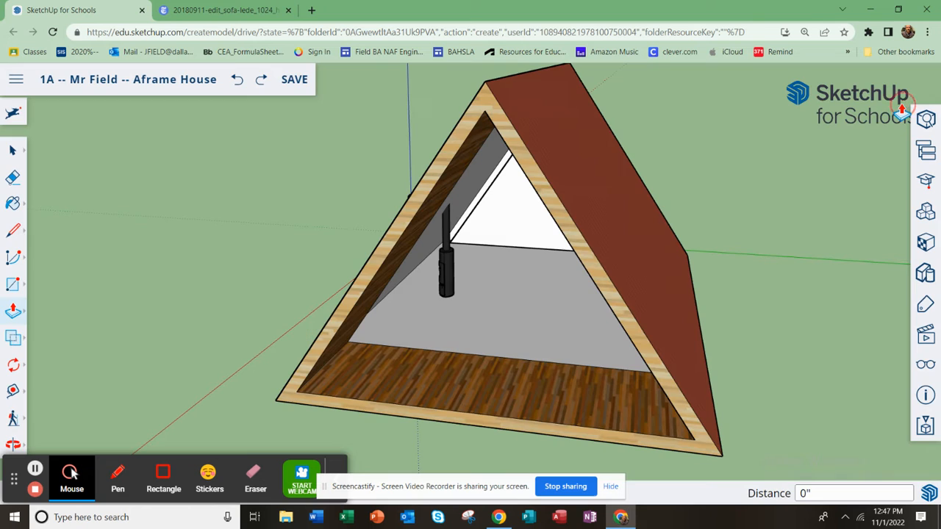
Rotate the fireplace 180 degrees in the floor plane about its base and clear the selection
middle_drag(478, 410, 463, 335)
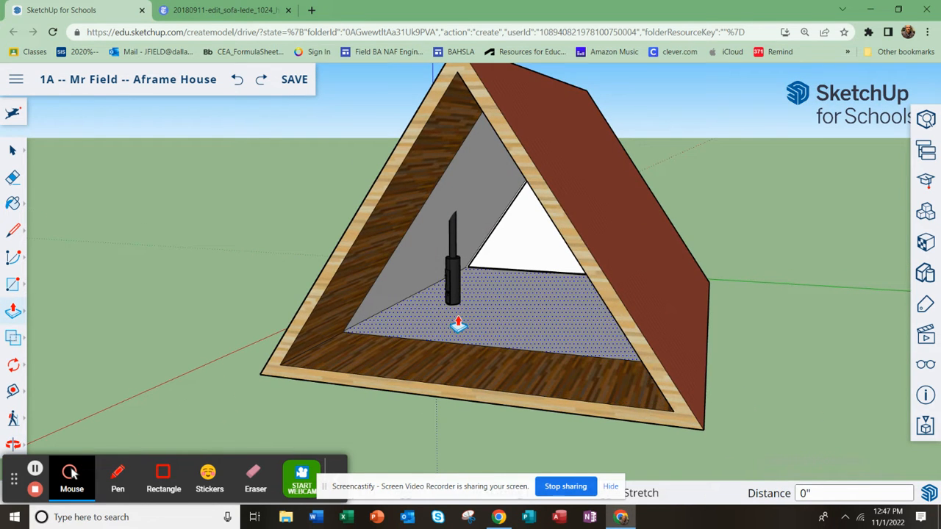
click(12, 150)
scroll(510, 294, up, 5)
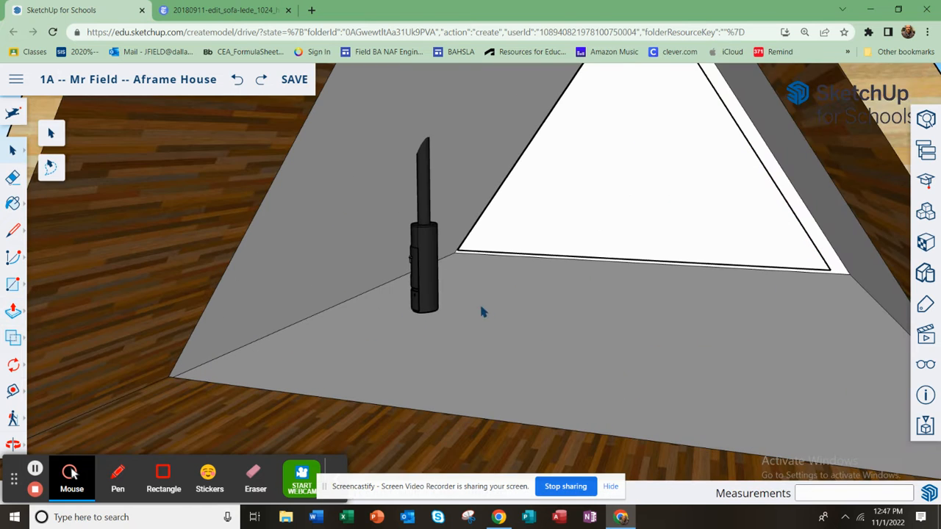
click(427, 294)
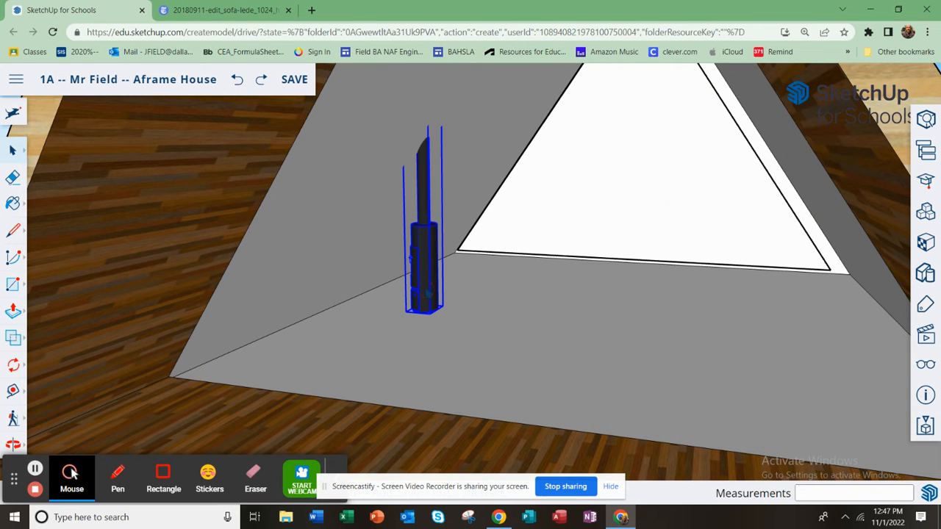
click(15, 368)
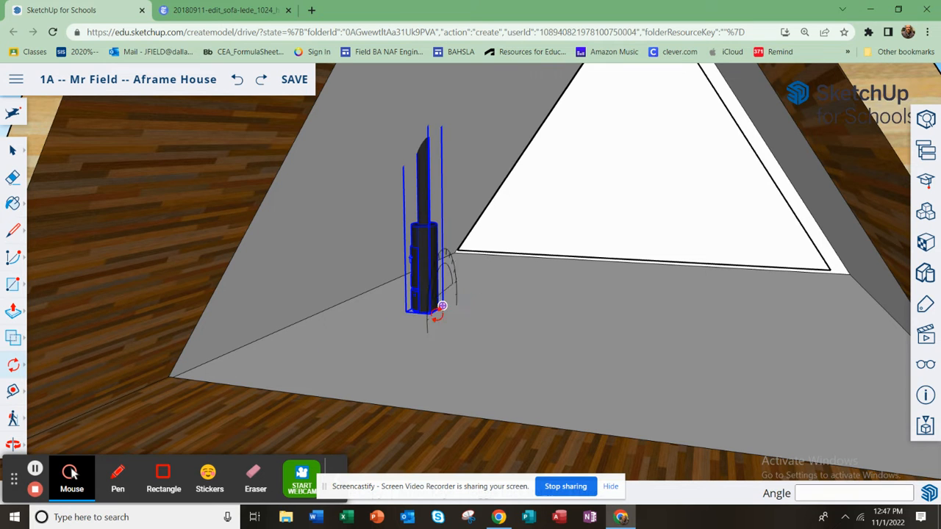
click(442, 306)
click(626, 326)
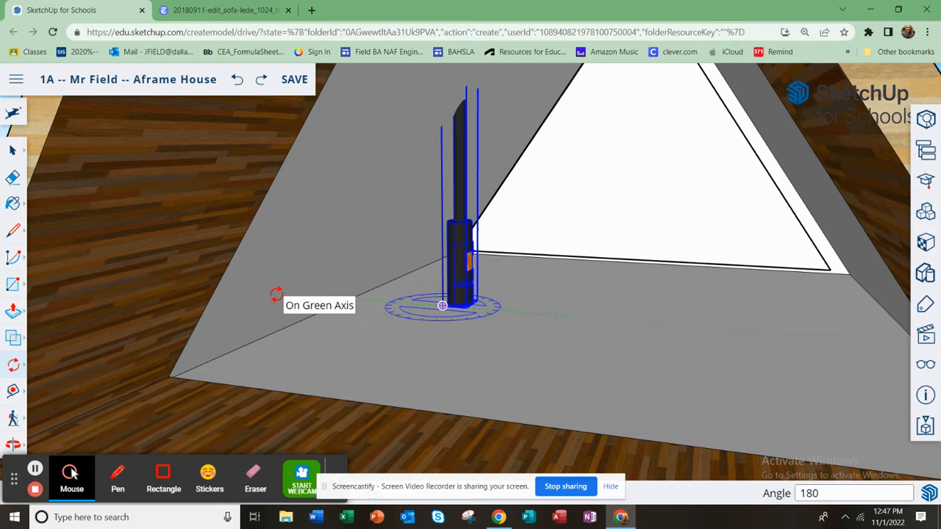
click(275, 294)
click(454, 300)
middle_drag(479, 318, 484, 295)
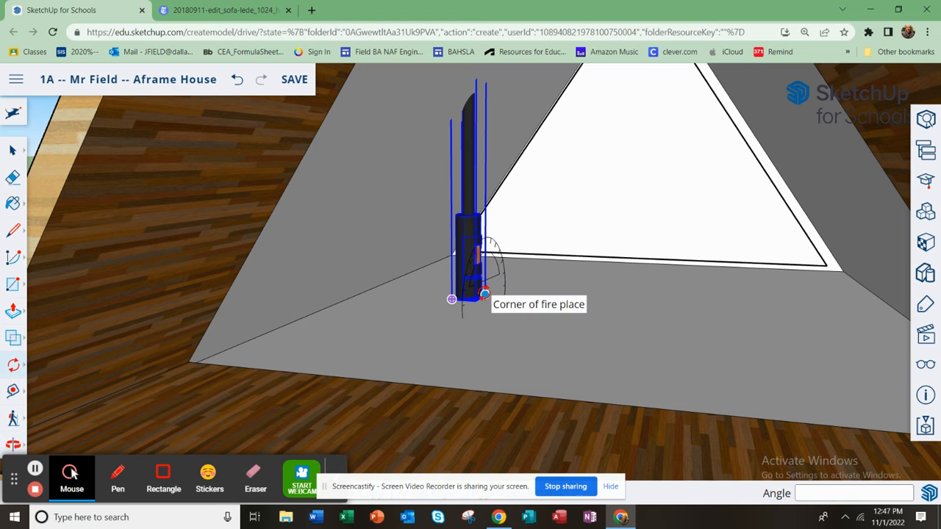
click(12, 152)
scroll(502, 242, down, 3)
click(118, 180)
Draw a rectangle about 8' 3" by 7' 3" on the floor around the base of the fireplace
scroll(537, 273, up, 5)
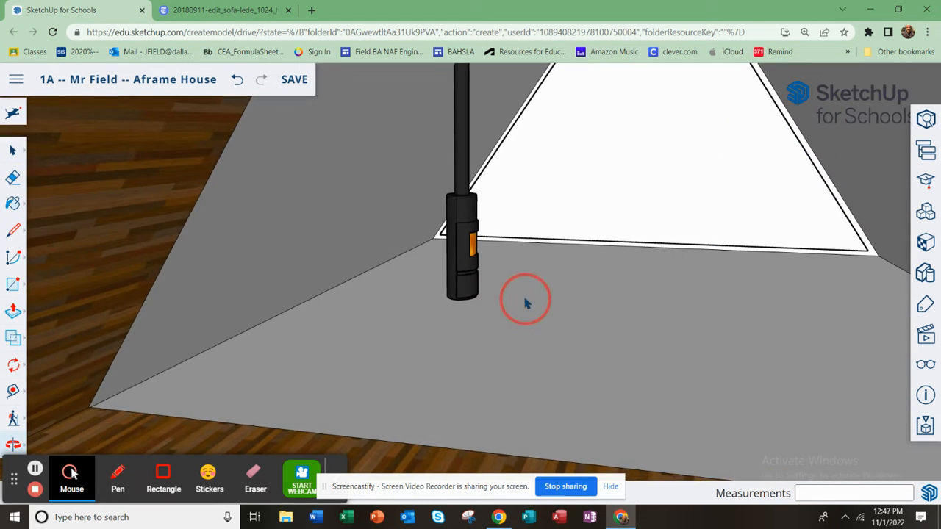
scroll(520, 302, down, 3)
middle_drag(536, 299, 484, 276)
scroll(494, 314, up, 5)
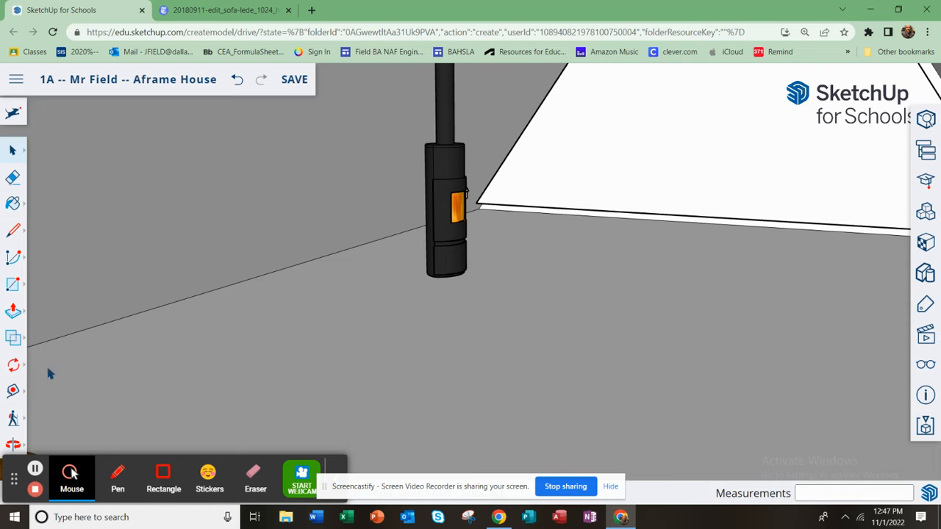
scroll(296, 333, down, 2)
middle_drag(297, 334, 253, 356)
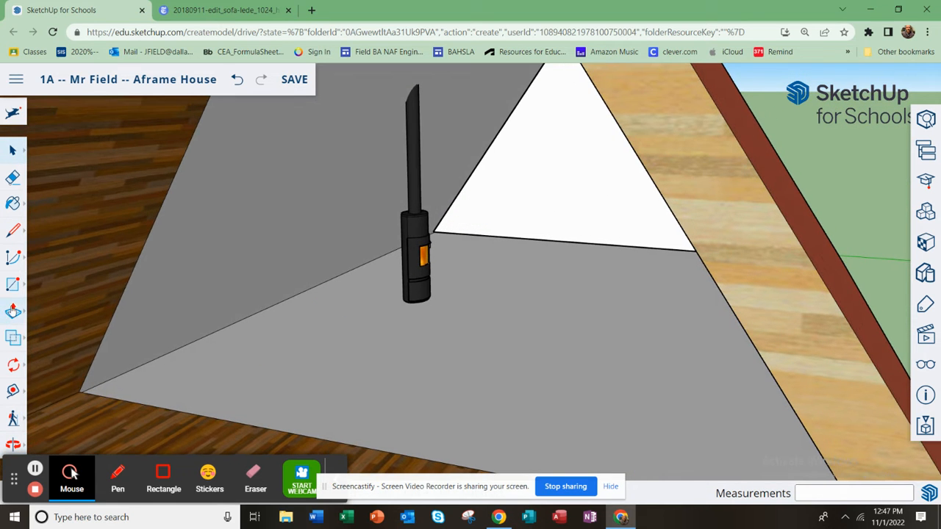
click(14, 337)
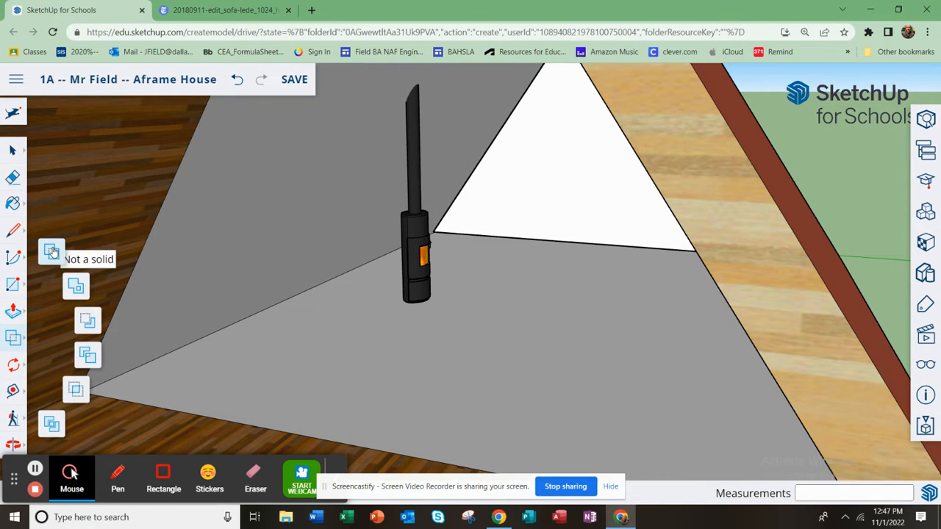
click(14, 284)
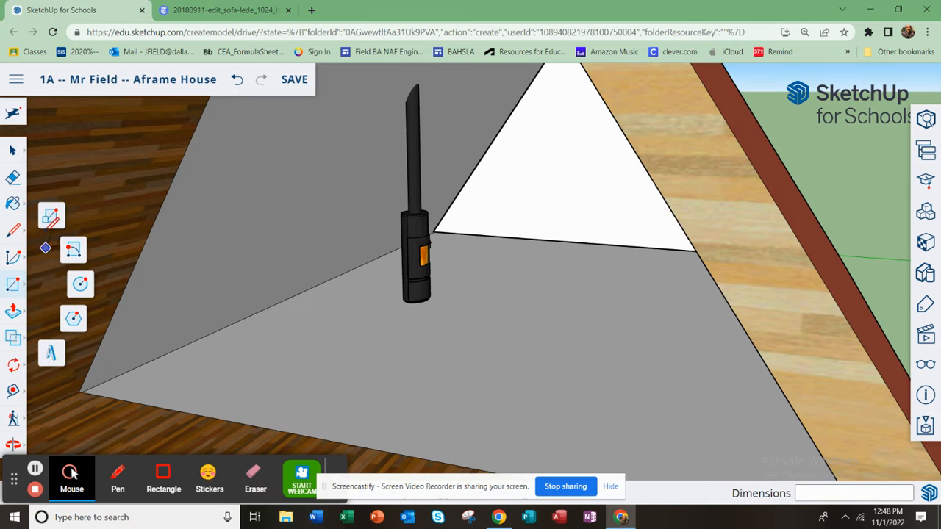
click(50, 218)
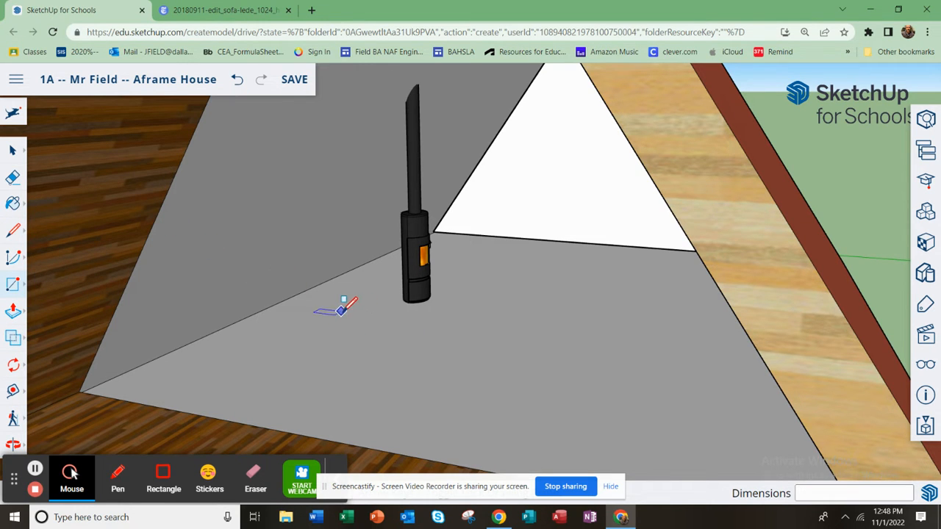
click(337, 309)
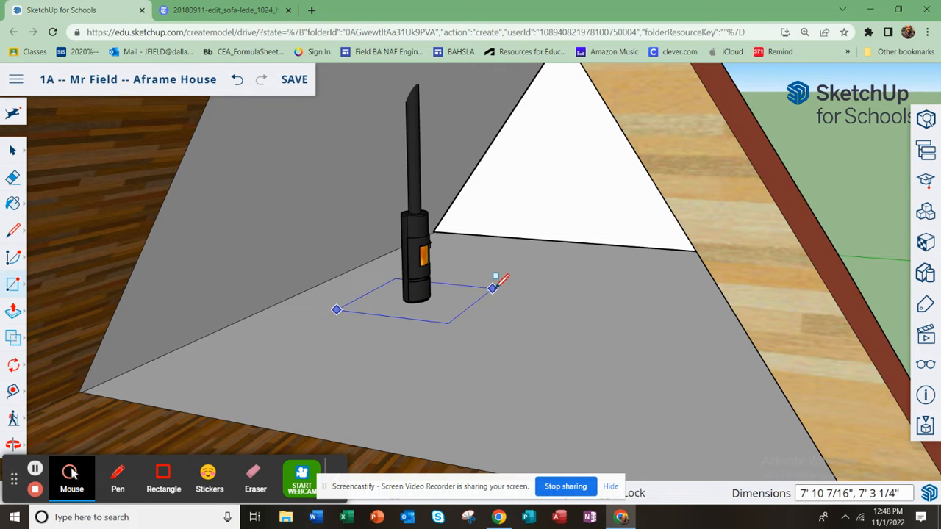
click(494, 288)
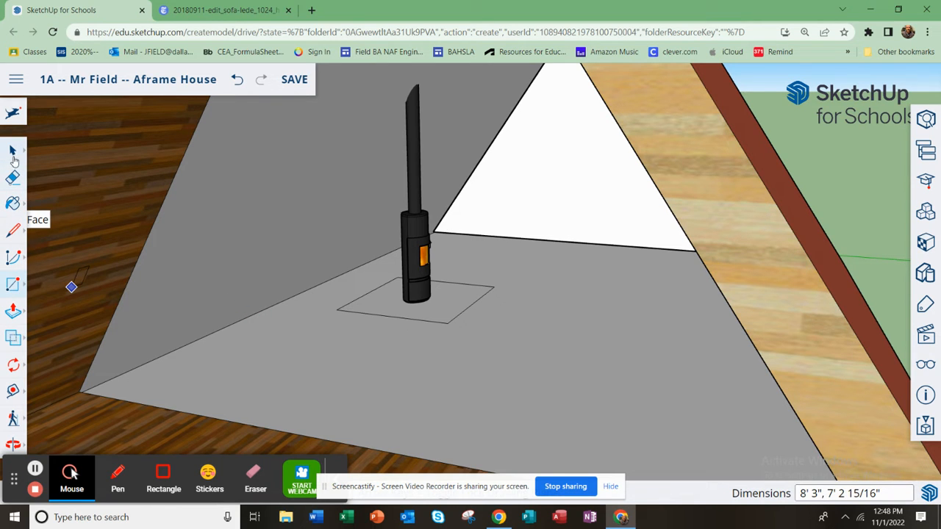
Push/Pull the rectangle under the fireplace up about 5 7/8" to form a raised platform
click(14, 151)
click(413, 317)
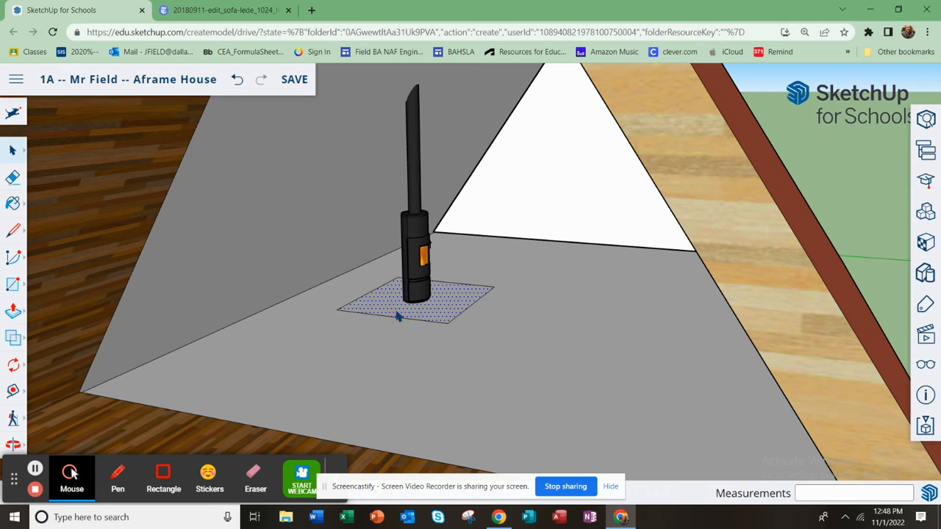
click(14, 313)
click(431, 309)
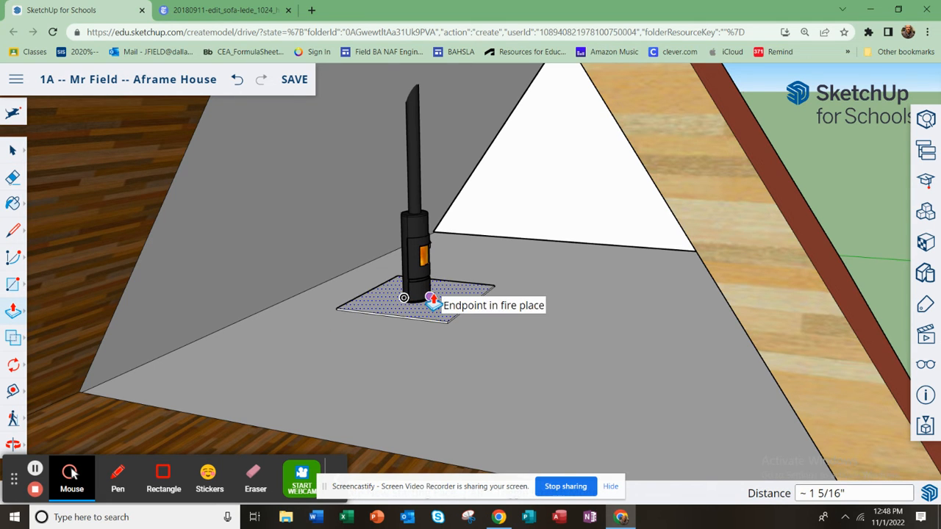
click(436, 297)
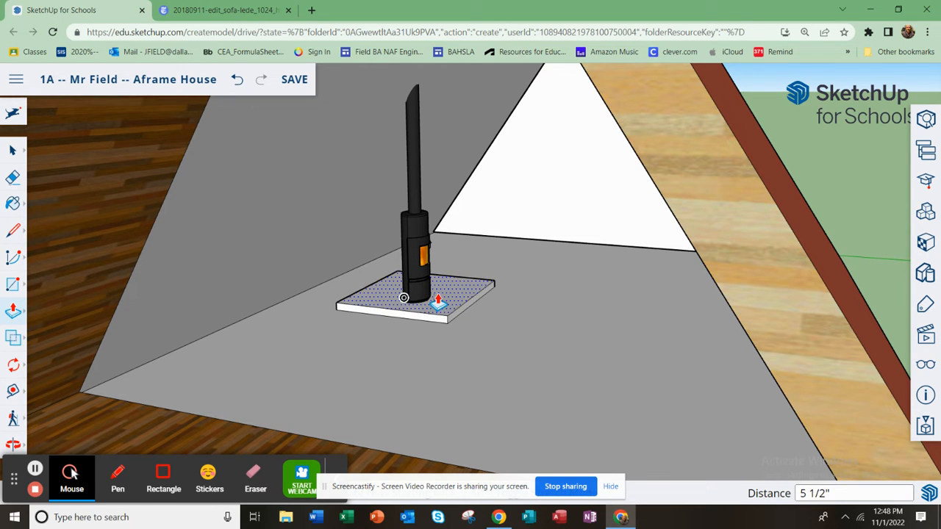
middle_drag(459, 337, 458, 360)
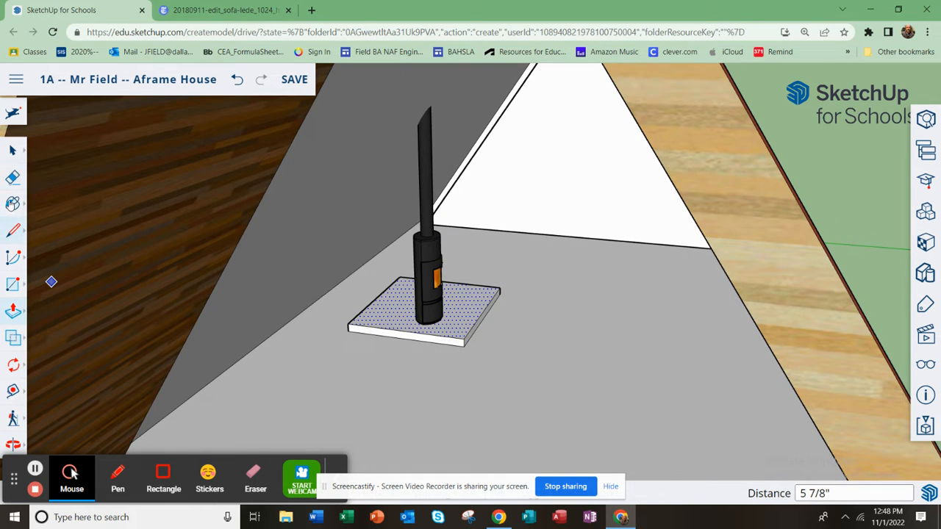
click(12, 150)
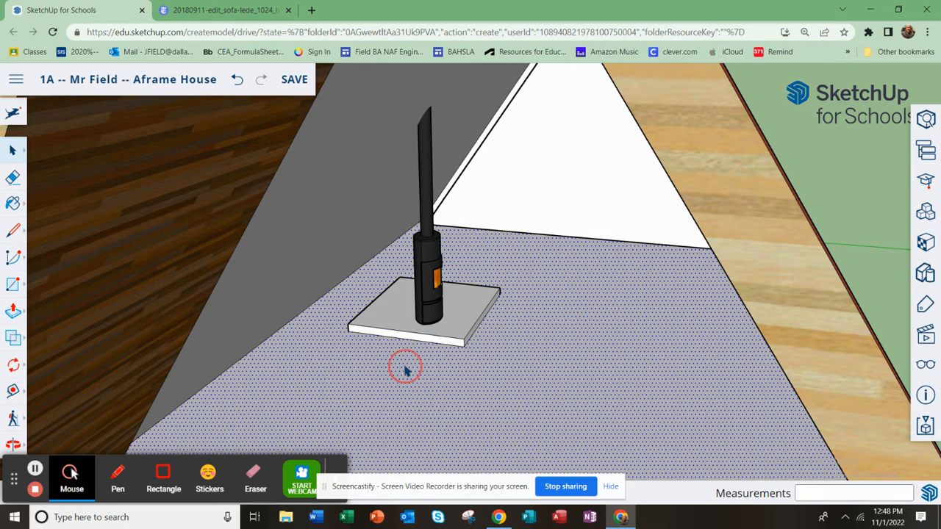
Draw a rectangle about 8' 10" by 2' 8" on top of the platform, overhanging its edge toward the sloped wall
scroll(540, 328, down, 4)
middle_drag(495, 365, 519, 345)
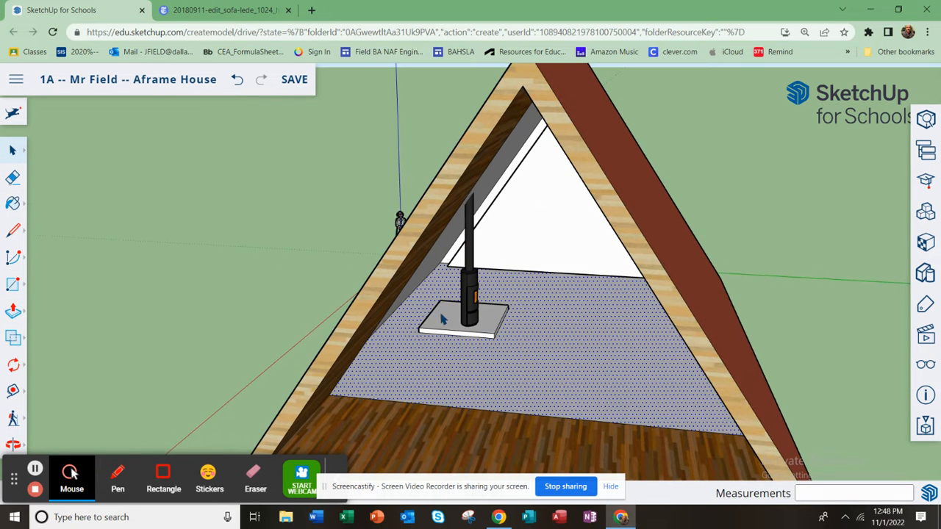
scroll(409, 400, up, 5)
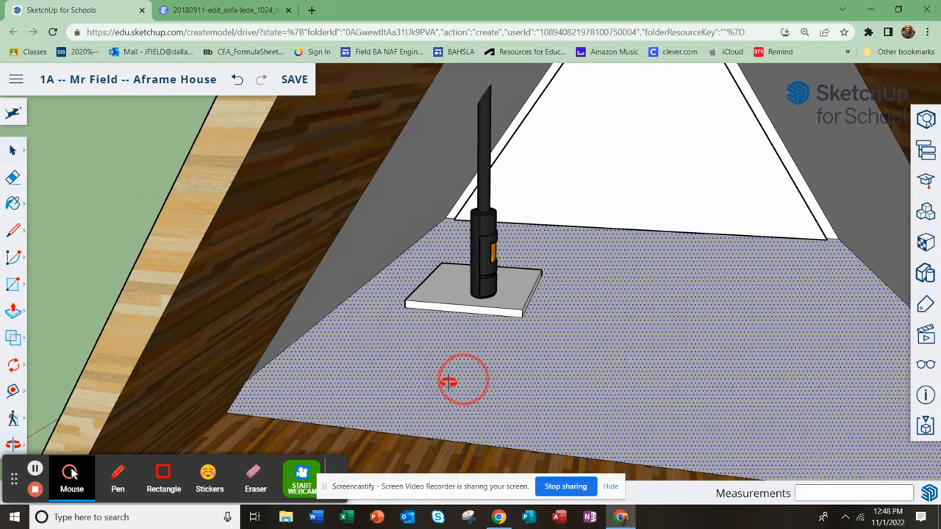
click(15, 285)
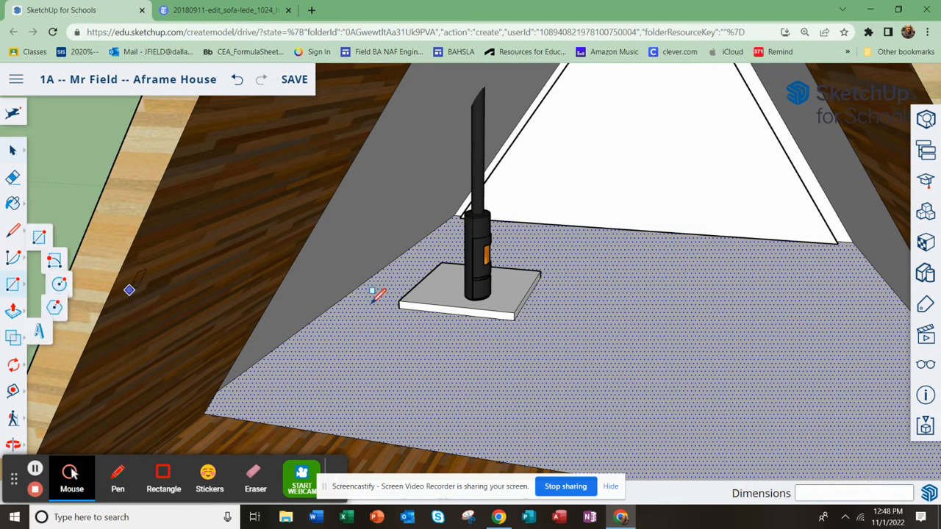
click(443, 275)
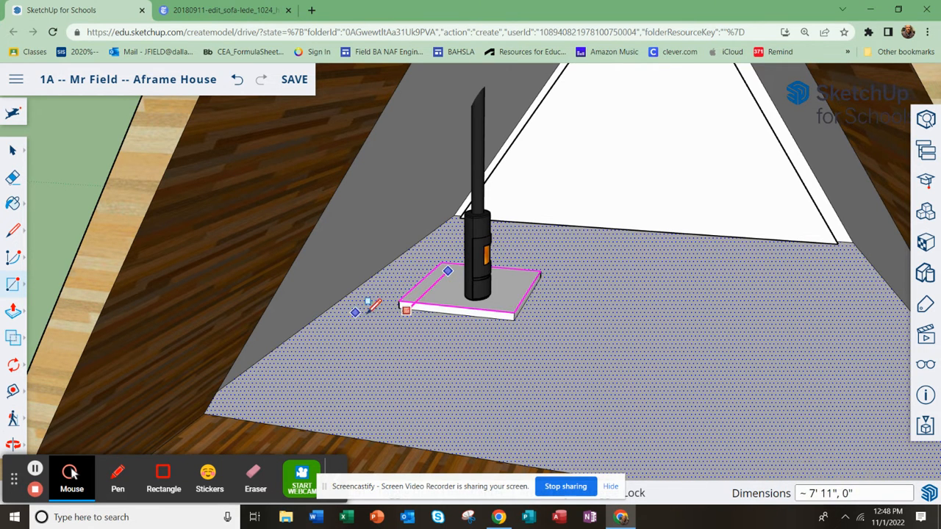
middle_drag(432, 321, 440, 360)
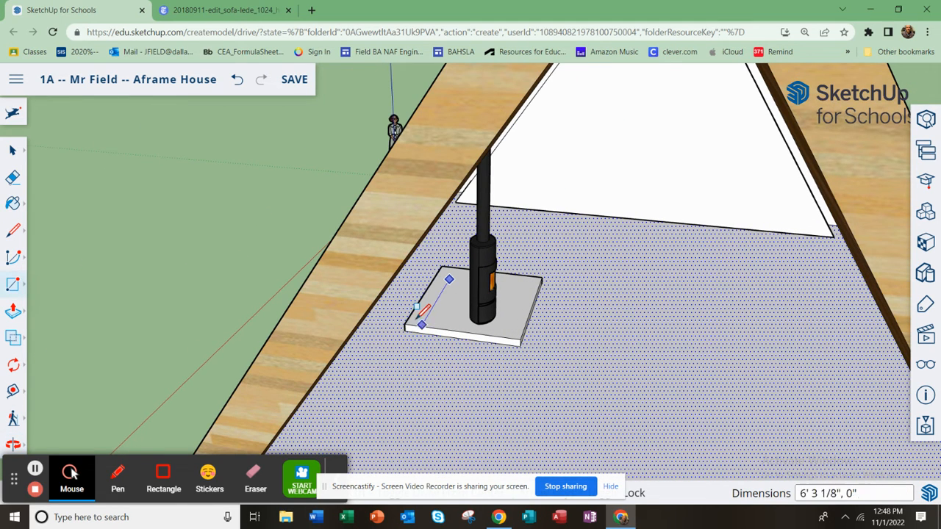
click(367, 342)
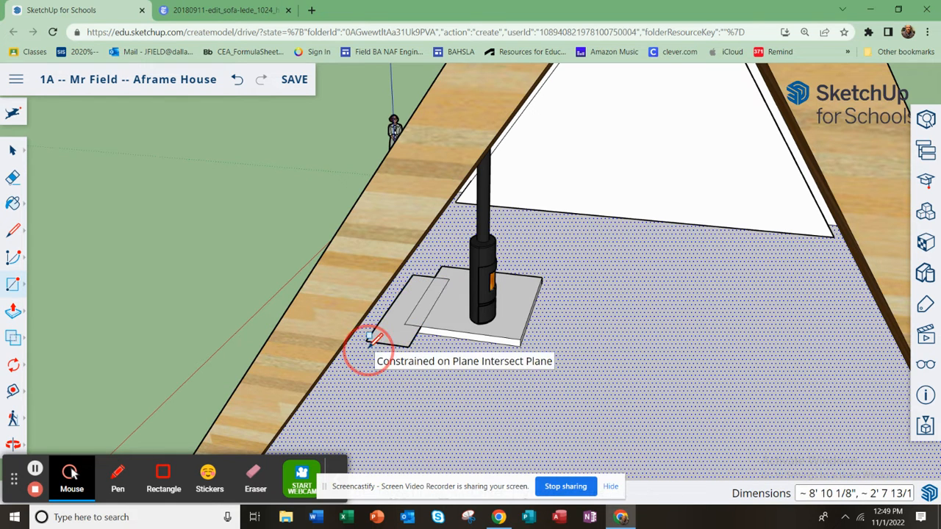
click(13, 150)
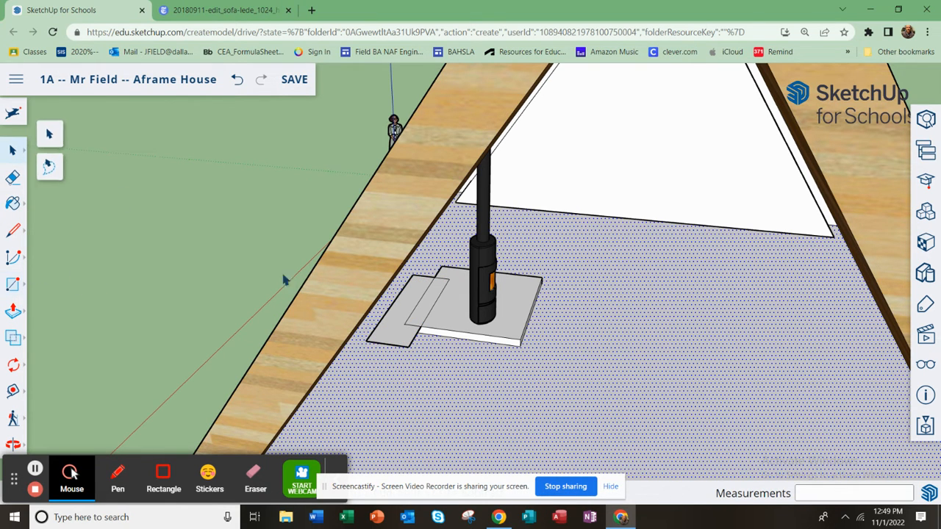
click(388, 329)
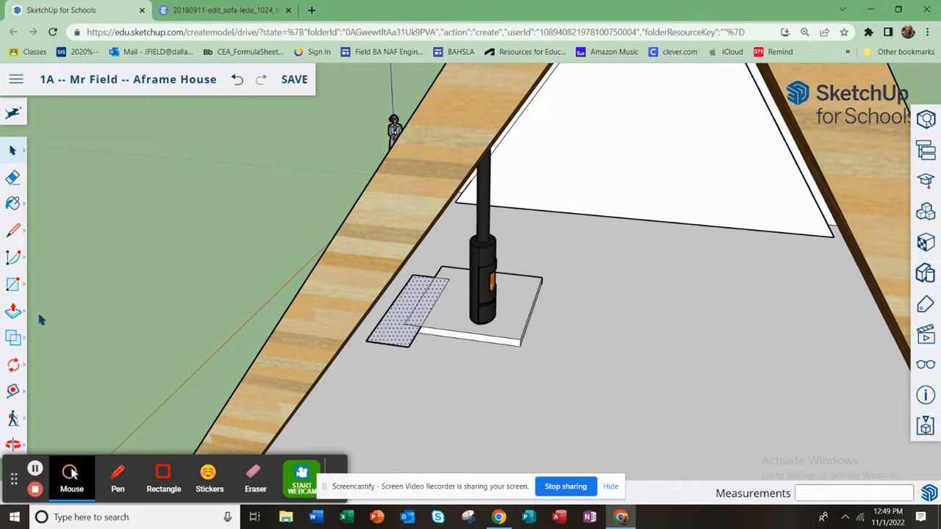
click(16, 311)
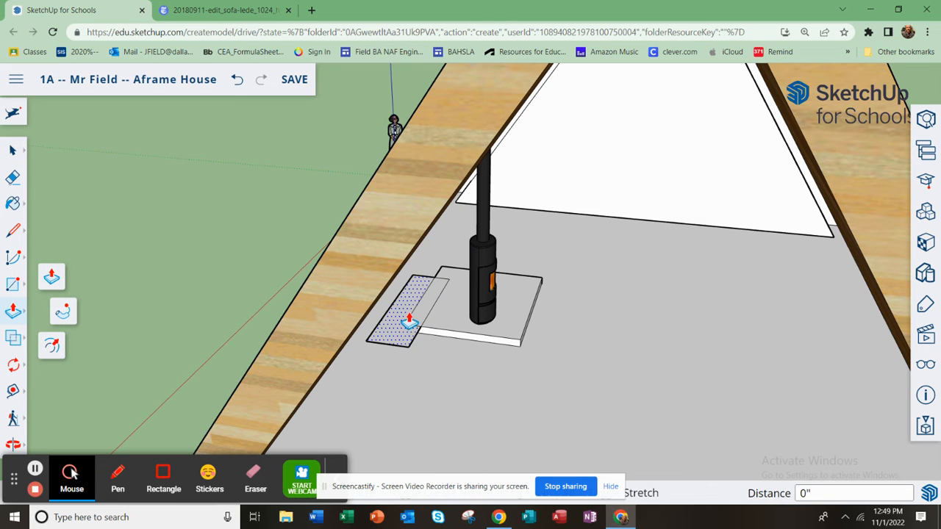
Delete the platform's edges that cross the overhanging rectangle so it becomes one undivided face
click(13, 150)
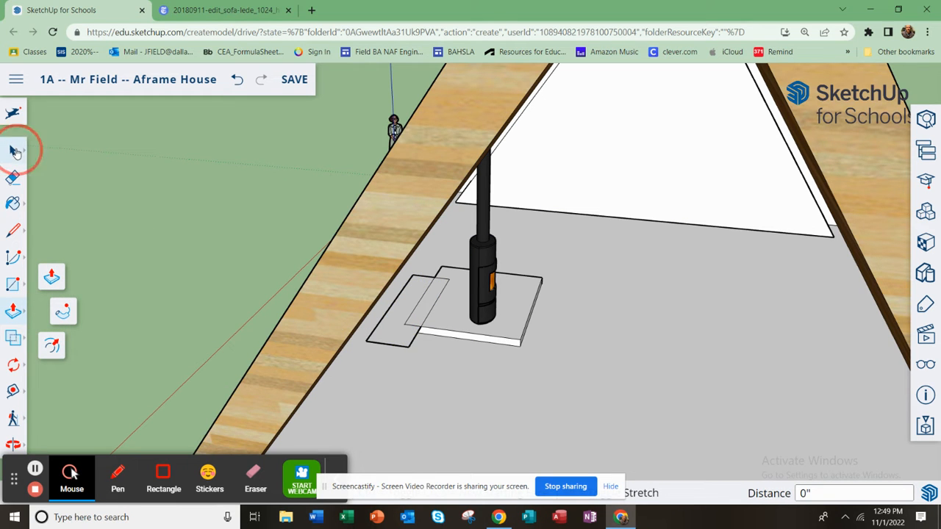
click(416, 313)
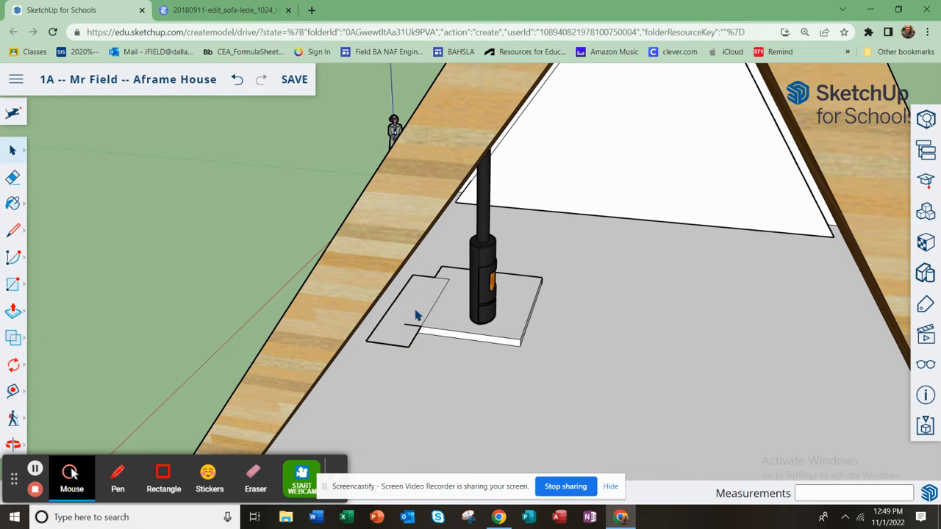
click(414, 333)
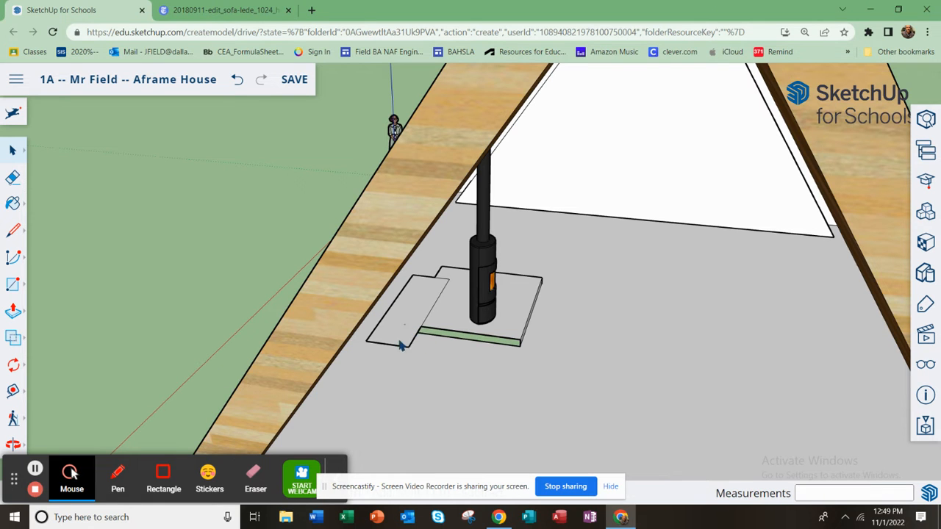
Push/Pull the narrow rectangle beside the fireplace up about 6 5/8" to form a raised block
click(10, 312)
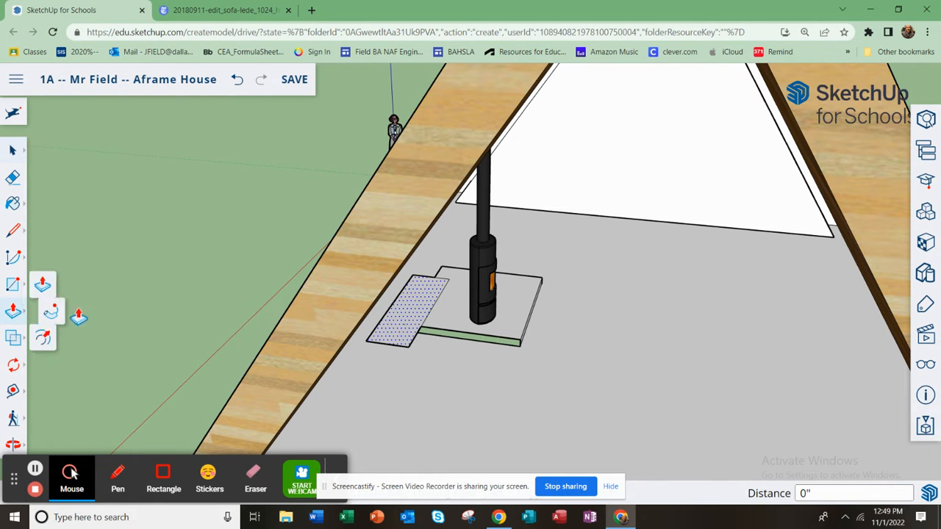
click(409, 324)
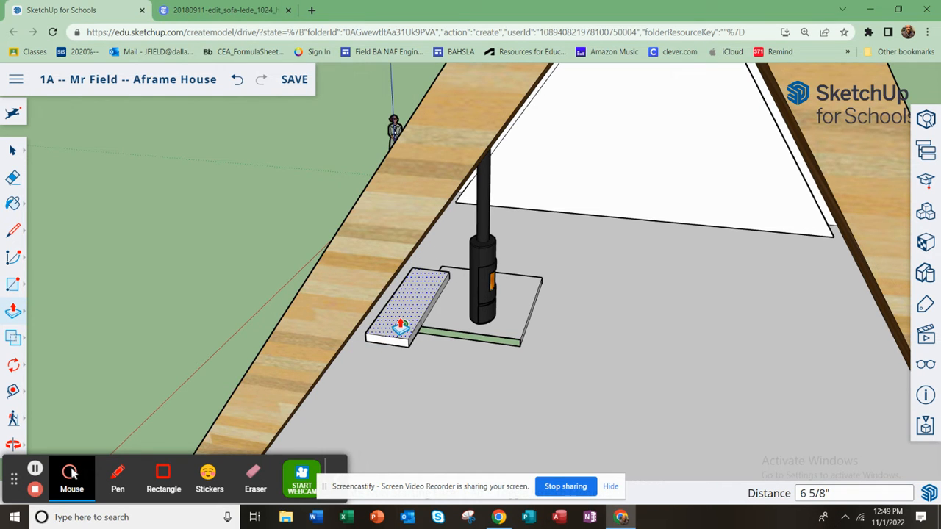
click(400, 328)
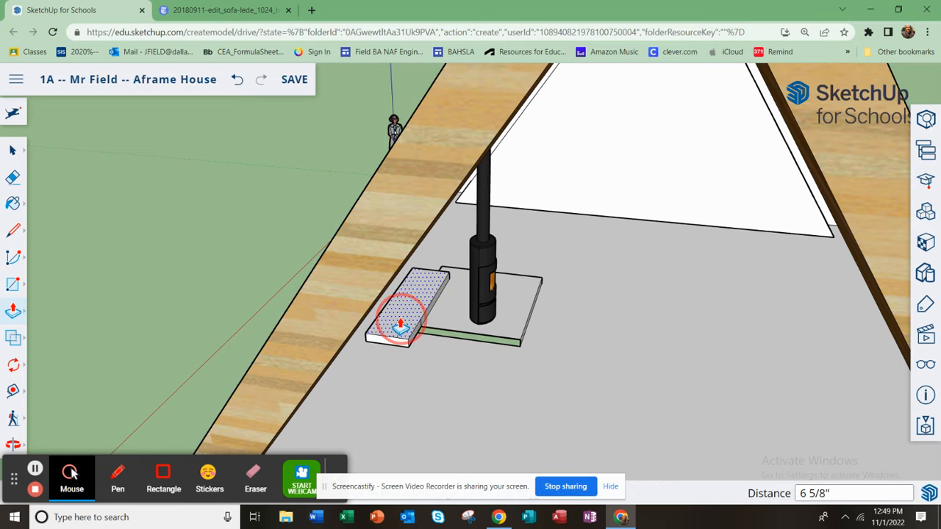
key(space)
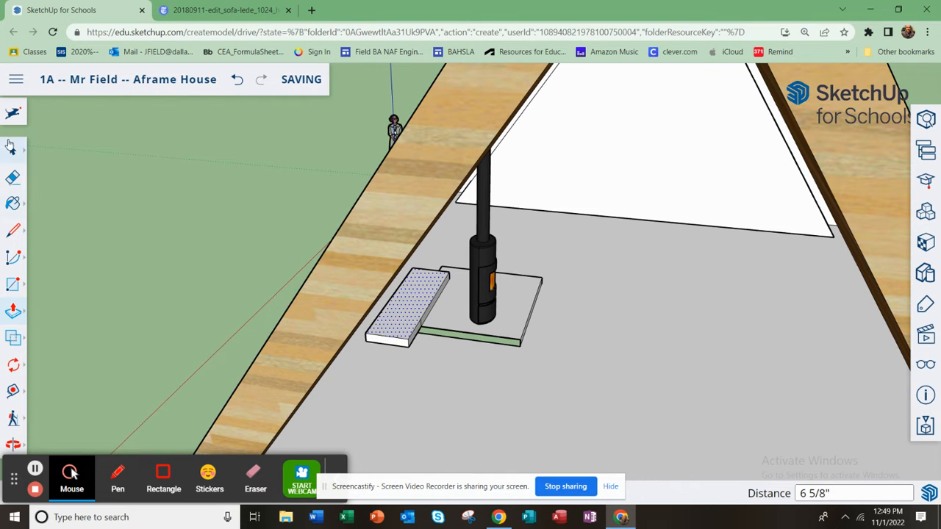
Paint the house floor around the fireplace platform with the dark wood strip flooring material
click(410, 345)
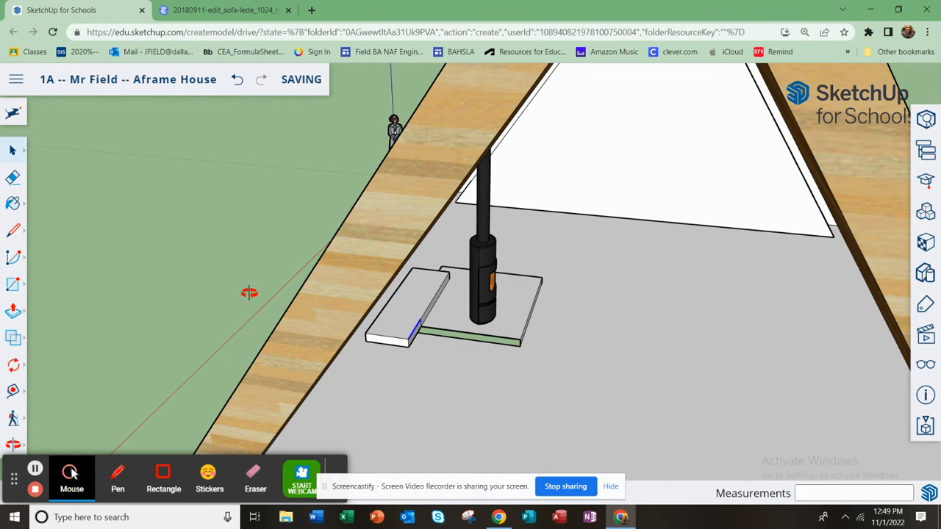
middle_drag(221, 263, 484, 367)
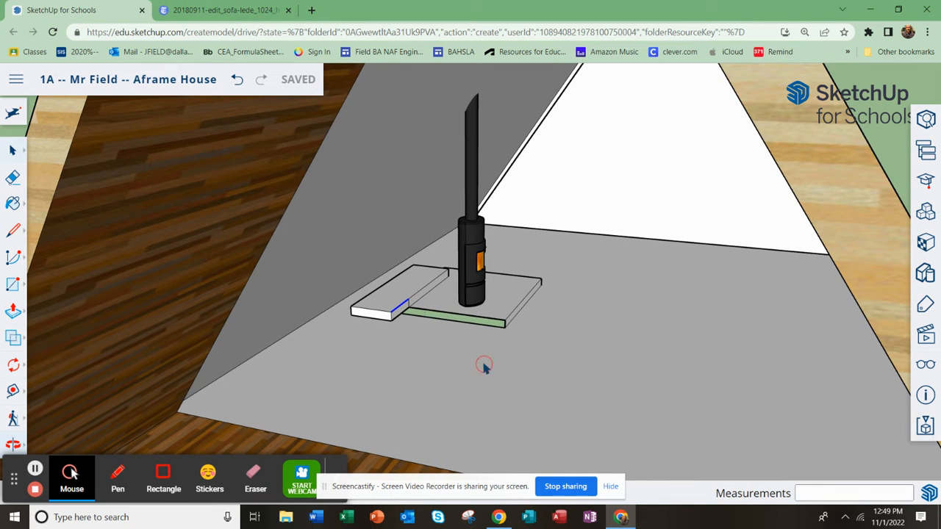
click(925, 243)
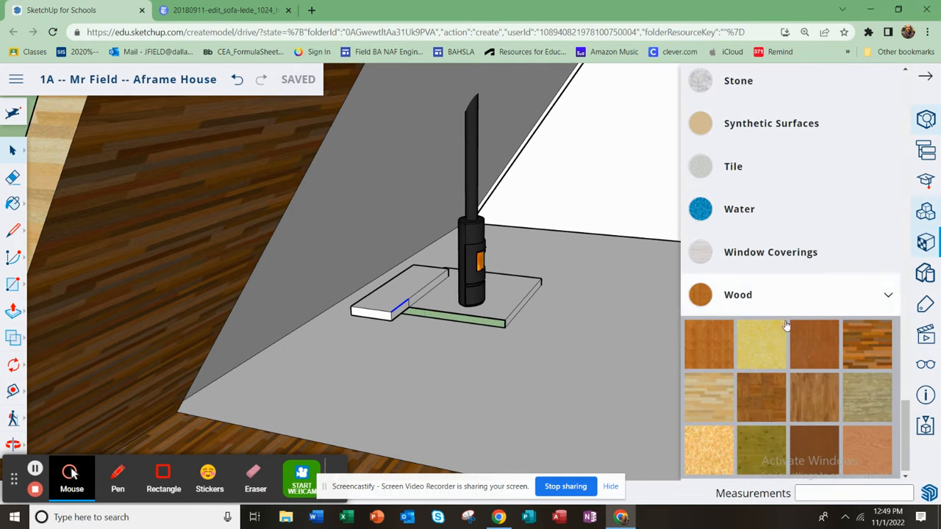
click(525, 395)
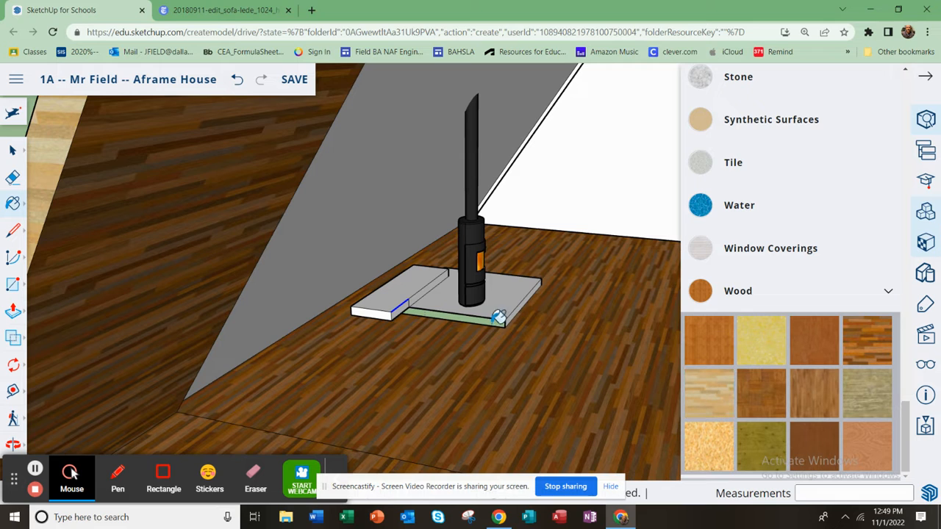
Paint the top and sides of the raised block beside the fireplace with the Wood Floor Light material
click(408, 297)
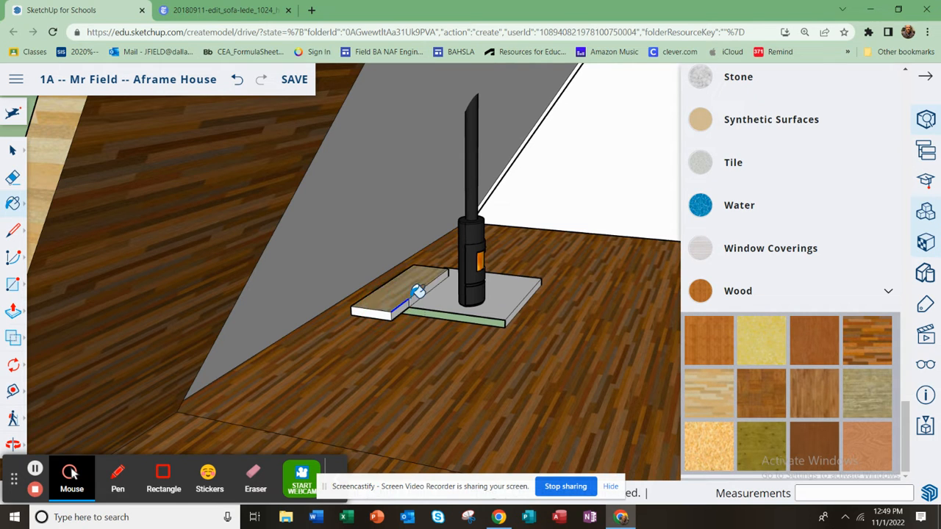
click(422, 291)
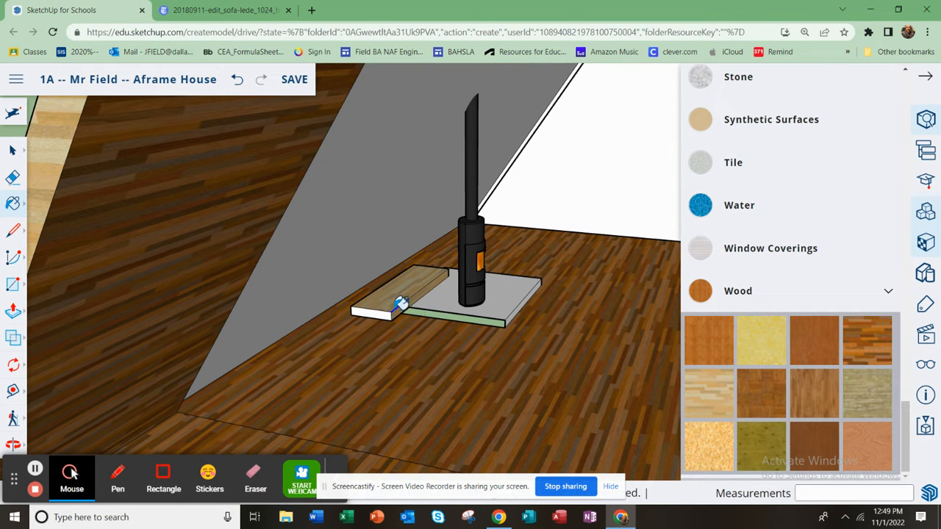
click(390, 309)
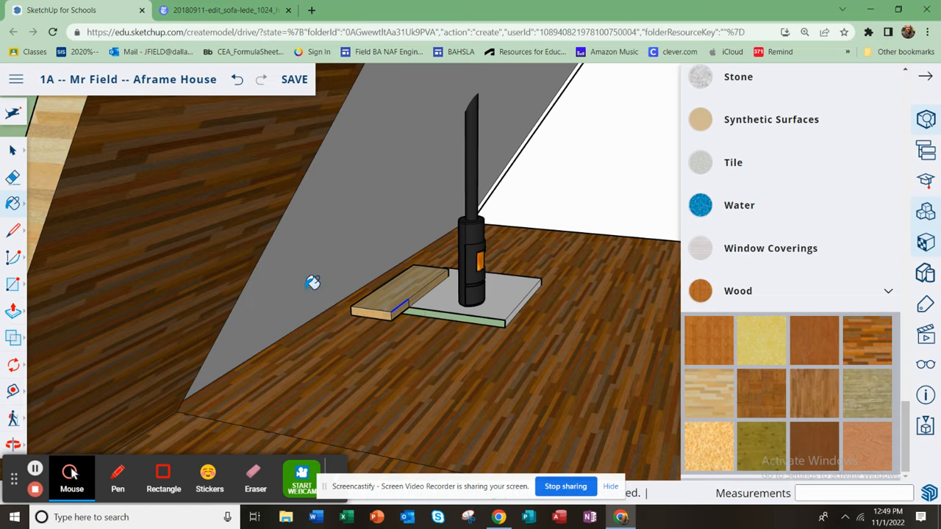
click(13, 150)
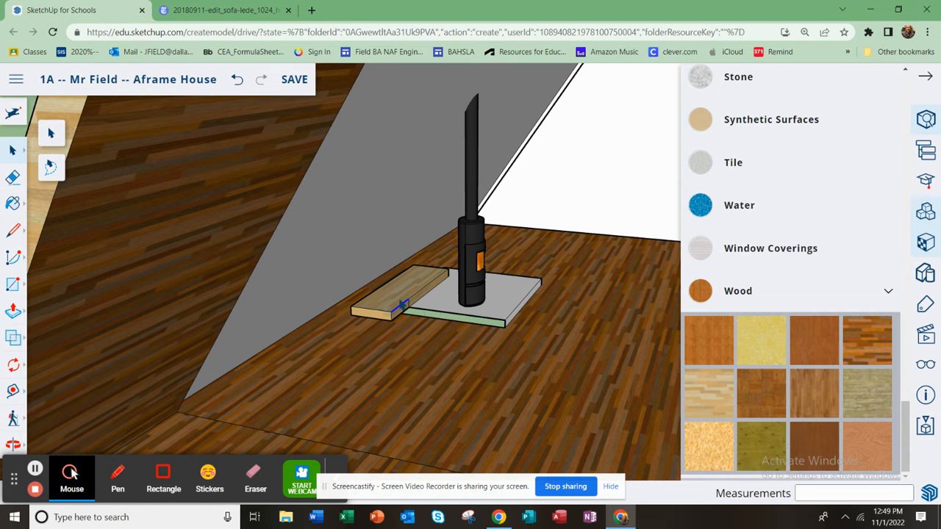
Examine the hearth platform and wood block up close and from several angles outside the open front of the house
scroll(403, 304, up, 4)
click(403, 296)
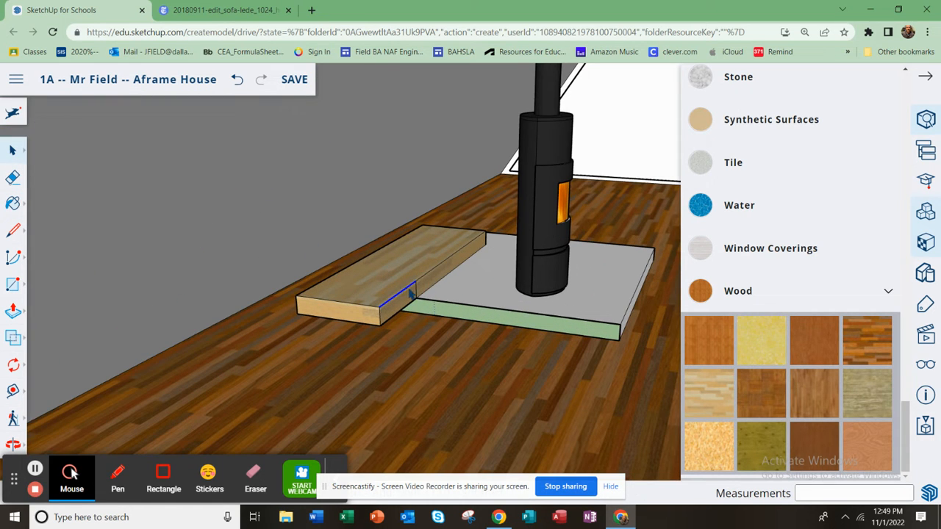
click(417, 292)
scroll(447, 296, down, 3)
click(486, 318)
scroll(485, 318, down, 4)
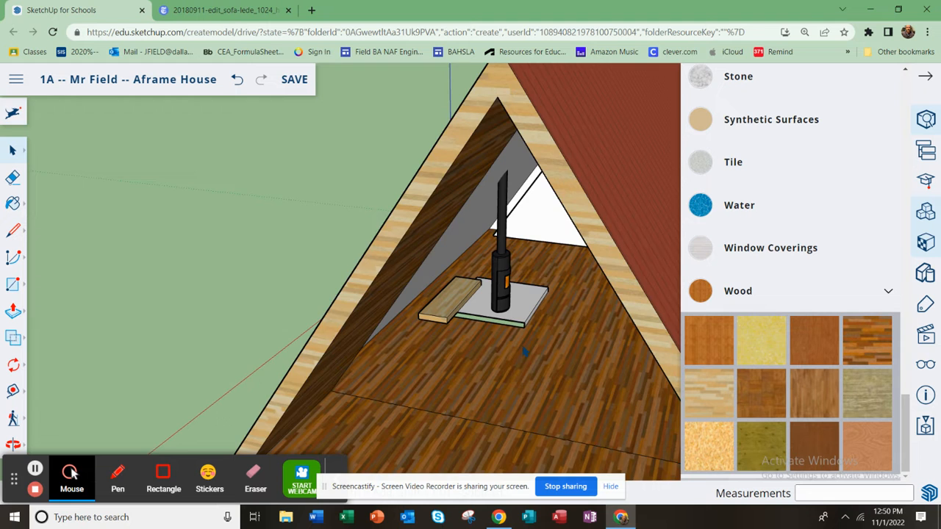
scroll(525, 354, up, 3)
click(513, 303)
scroll(525, 275, up, 2)
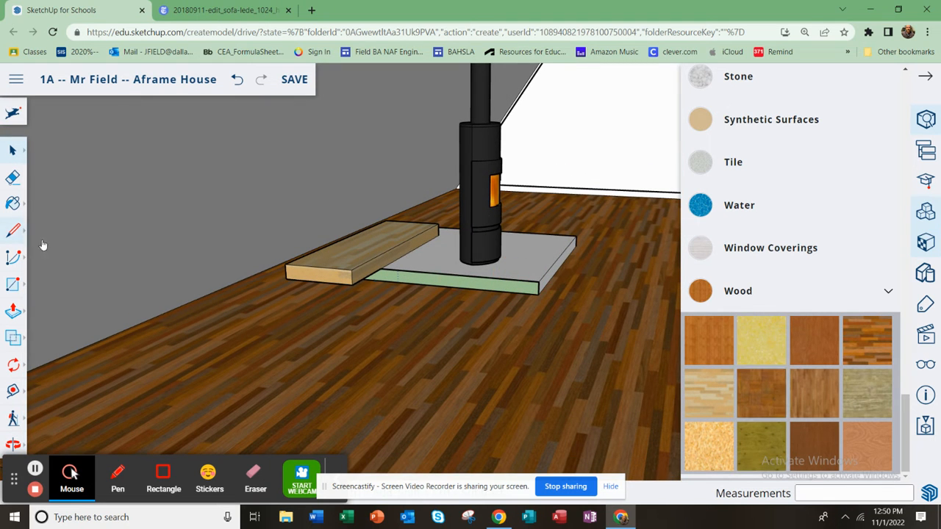
scroll(495, 289, down, 3)
middle_drag(495, 289, 491, 314)
scroll(491, 314, down, 3)
middle_drag(636, 337, 641, 302)
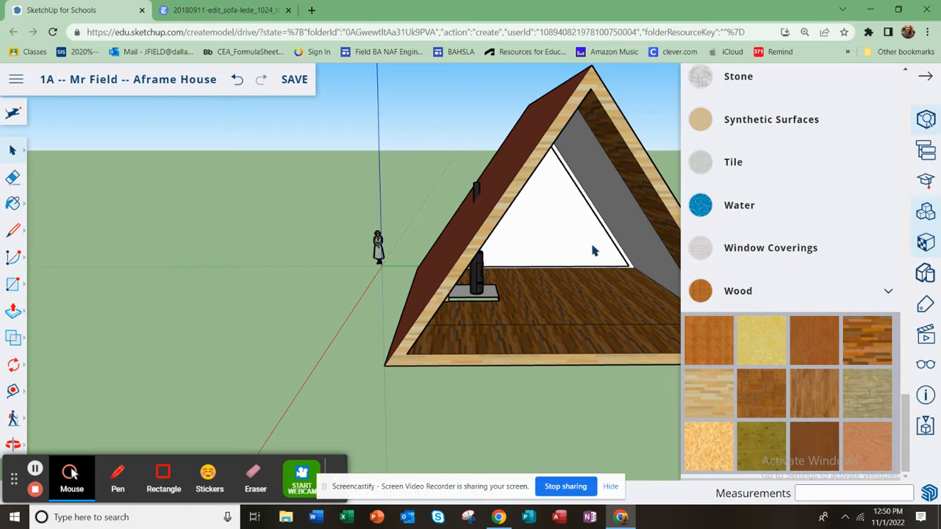
middle_drag(506, 258, 498, 262)
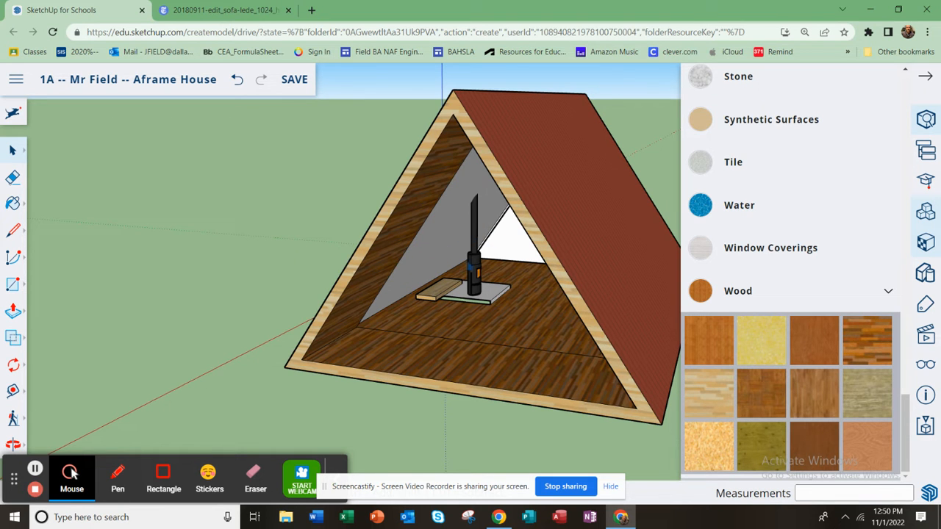
middle_drag(455, 308, 486, 299)
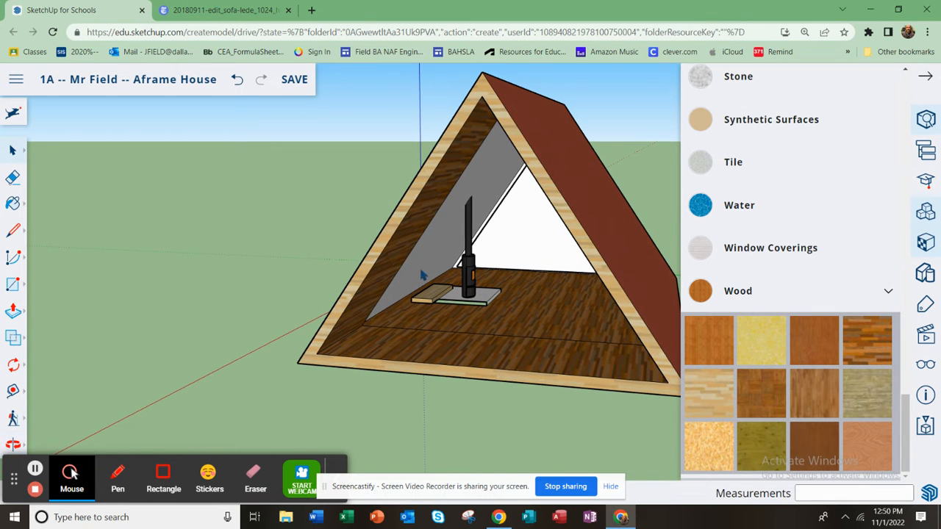
middle_drag(502, 323, 403, 340)
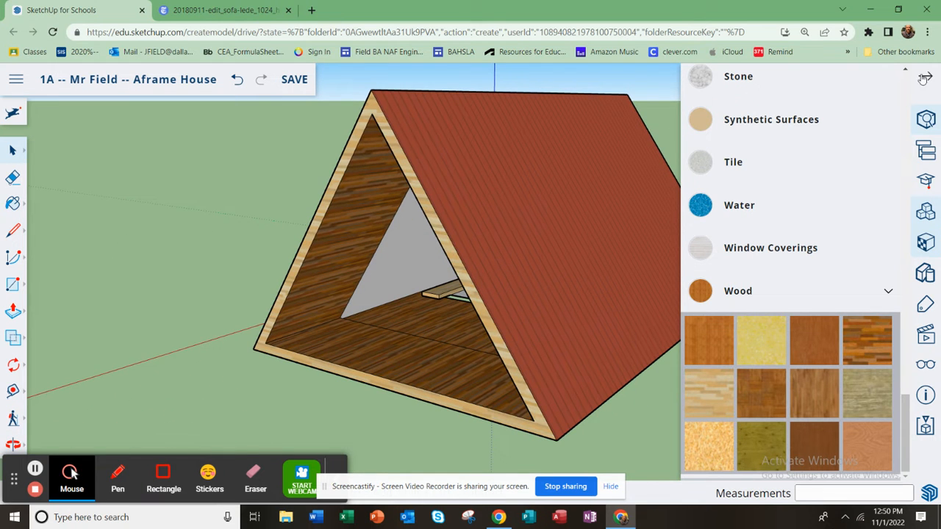
middle_drag(537, 304, 570, 298)
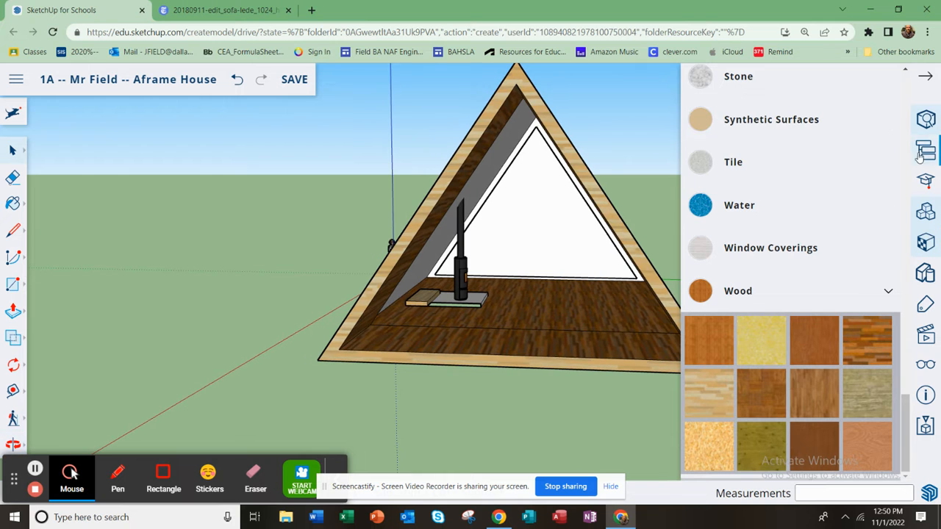
Search 3D Warehouse for "modern couch" and look through the first page of models
click(926, 211)
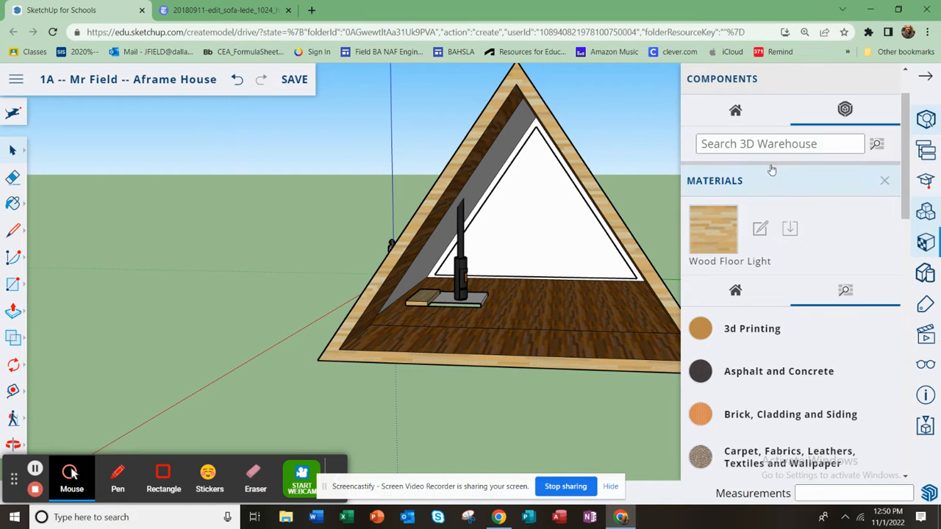
text(modern couch)
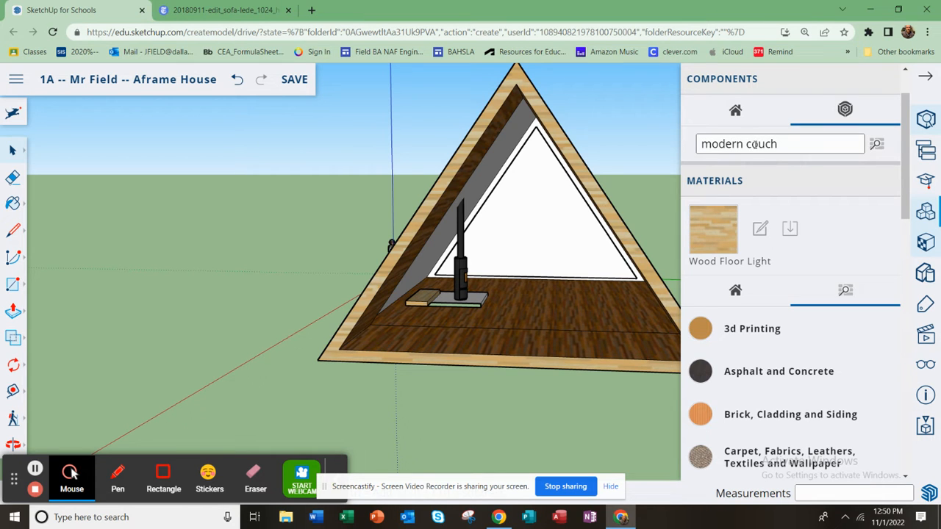
key(Return)
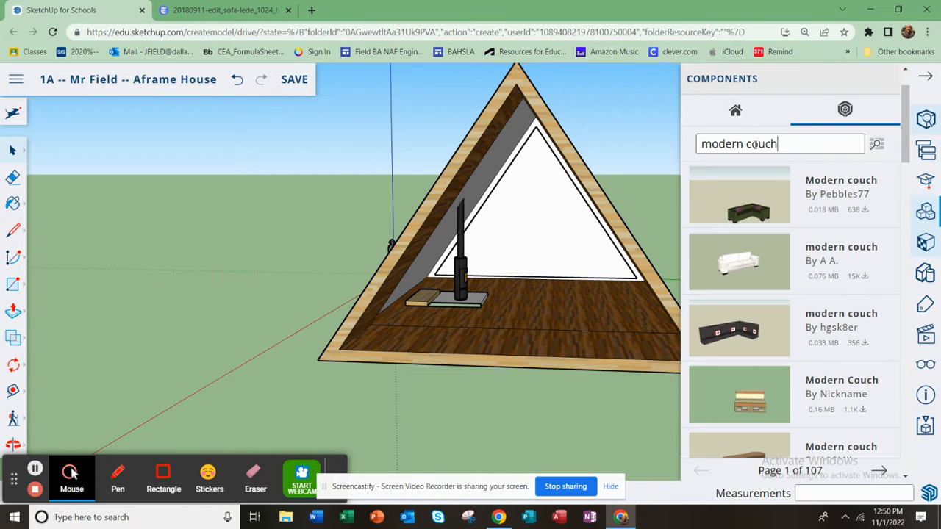
scroll(816, 377, down, 4)
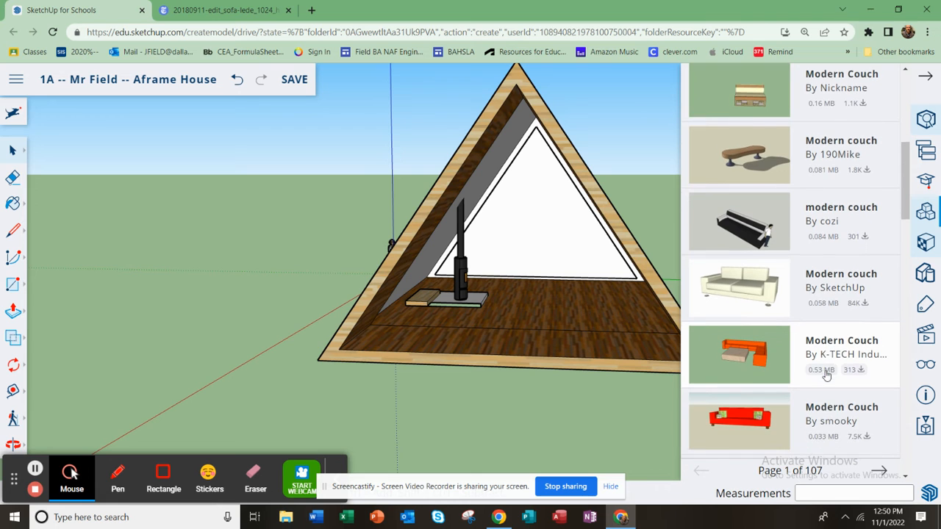
scroll(804, 390, down, 5)
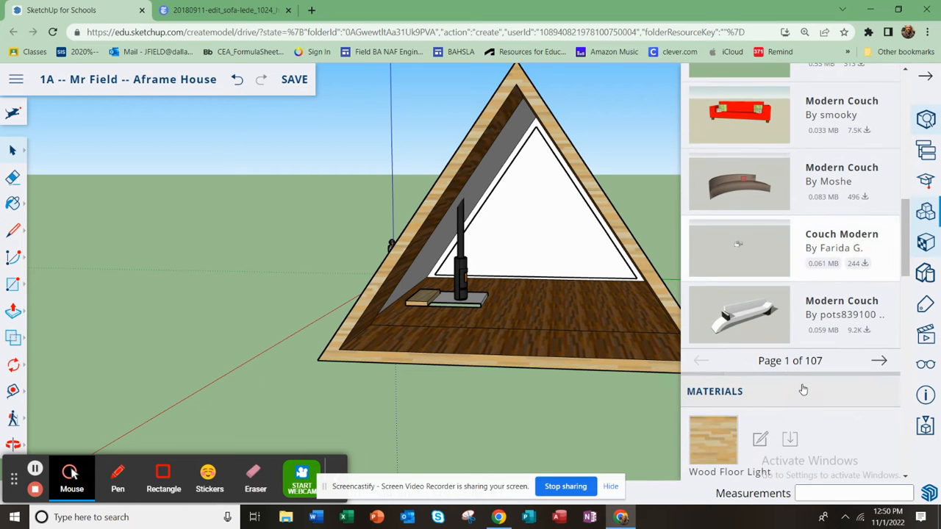
middle_drag(447, 321, 512, 345)
scroll(850, 302, up, 3)
scroll(851, 301, up, 3)
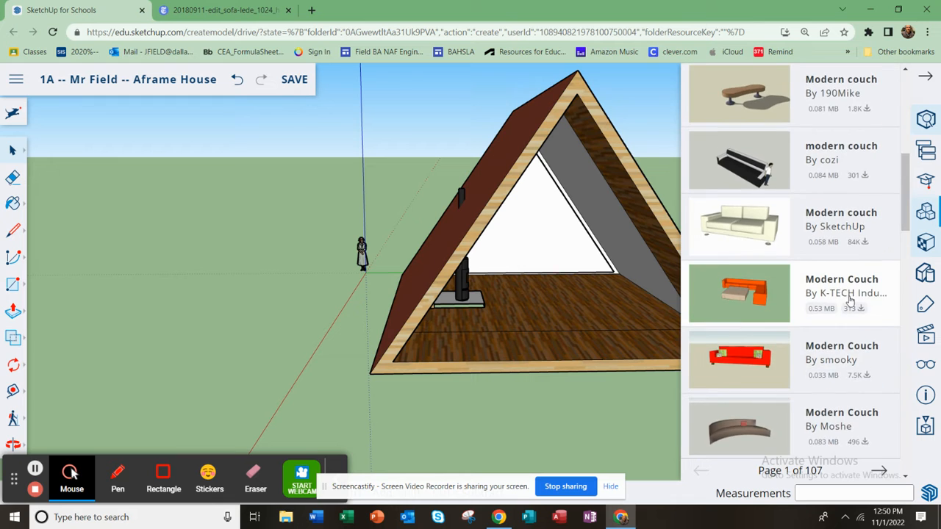
scroll(851, 300, up, 2)
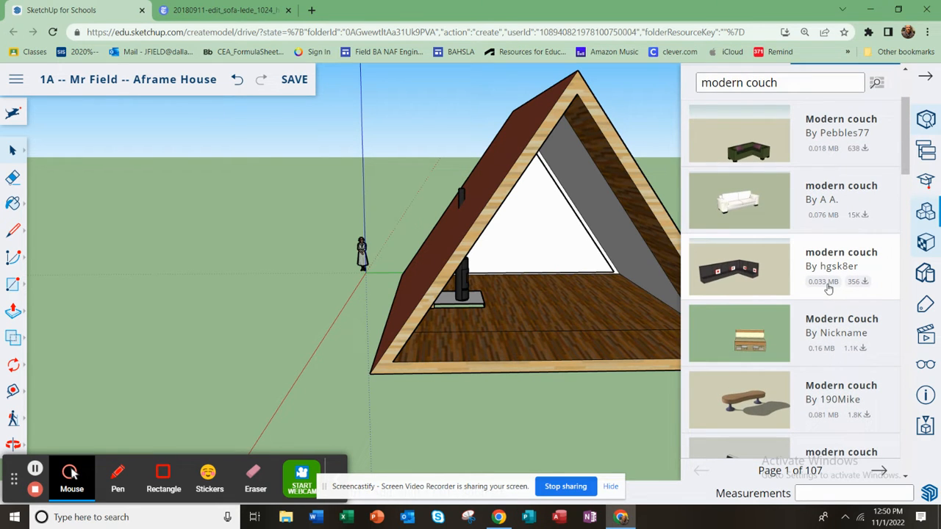
Insert the dark green L-shaped modern couch on the side of the house opposite the fireplace
click(741, 148)
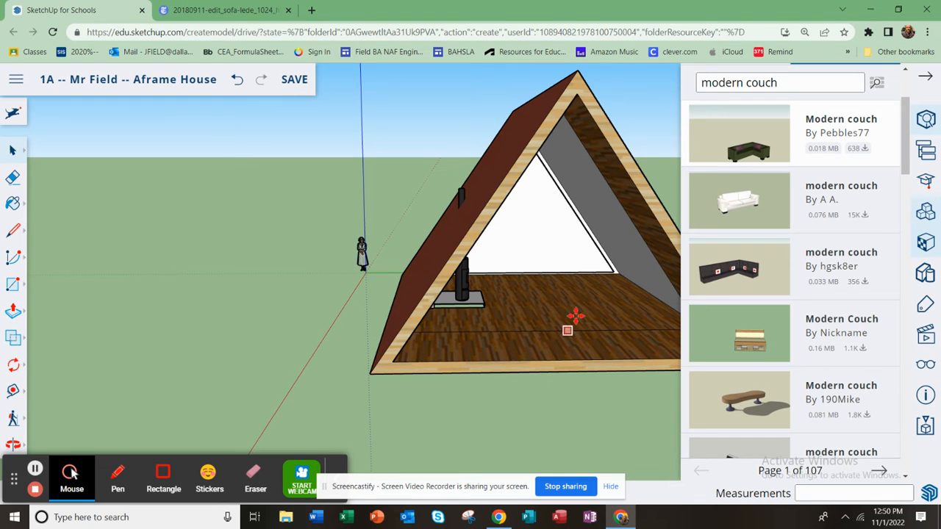
scroll(550, 297, down, 3)
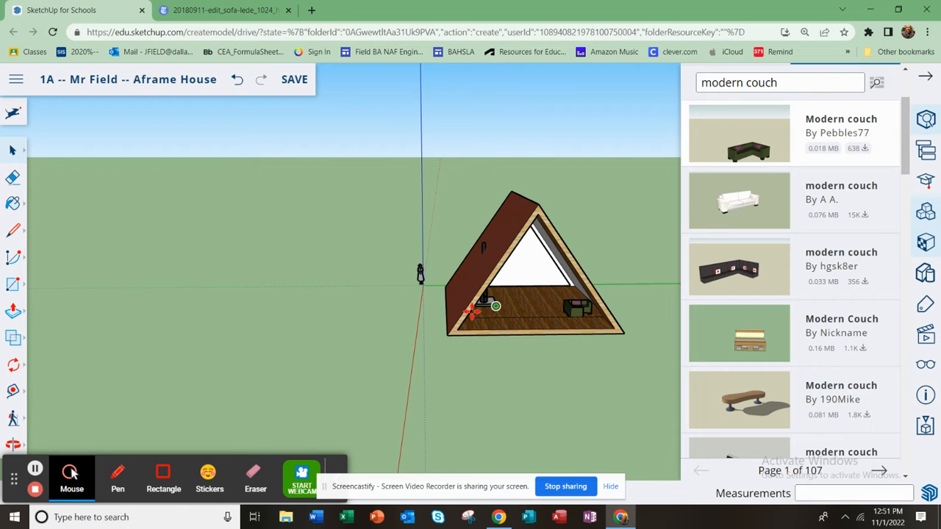
click(560, 316)
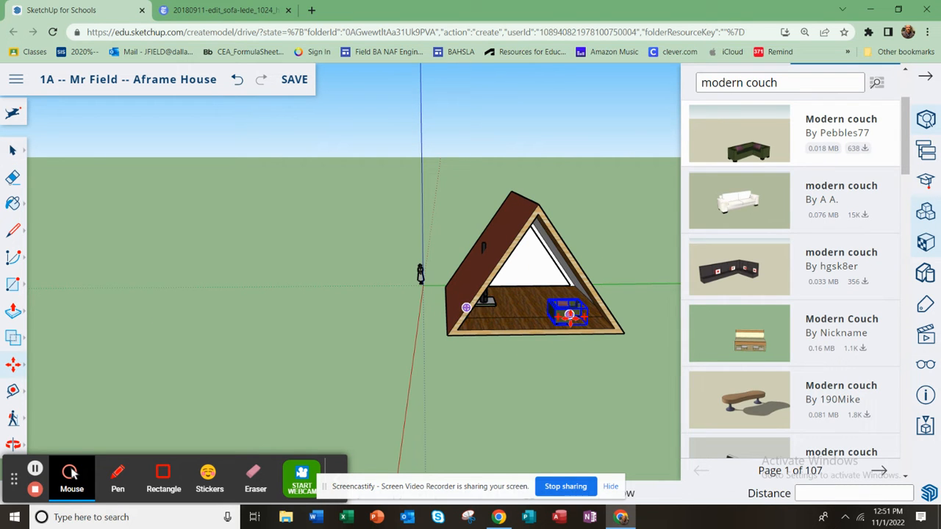
Lower the couch about 4' 1" to the level of the house floor
scroll(559, 316, up, 5)
middle_drag(561, 316, 541, 273)
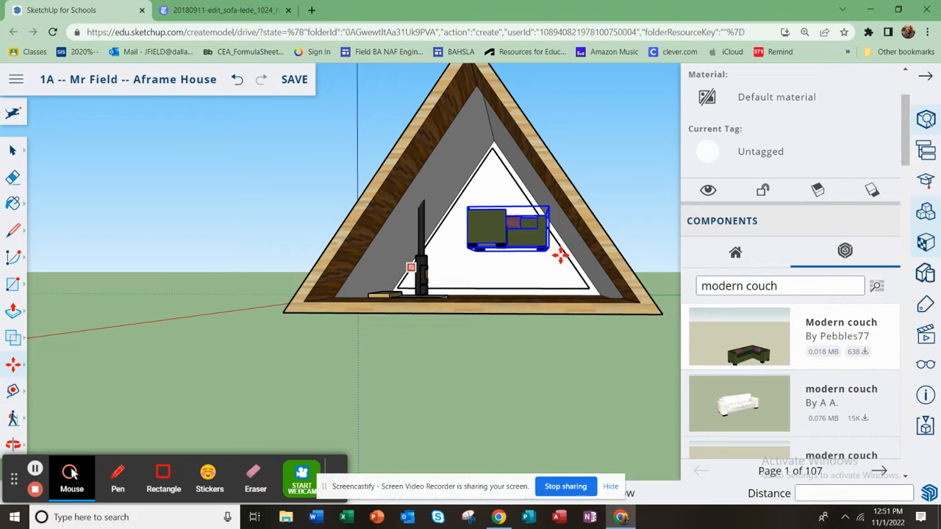
click(494, 232)
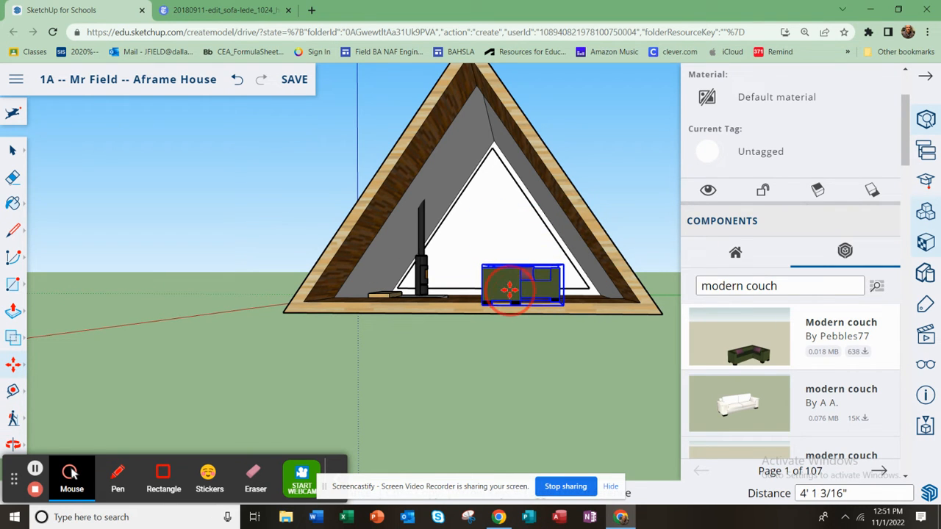
click(547, 335)
Move the couch from in front of the house onto the interior floor, across from the fireplace
middle_drag(551, 336, 62, 309)
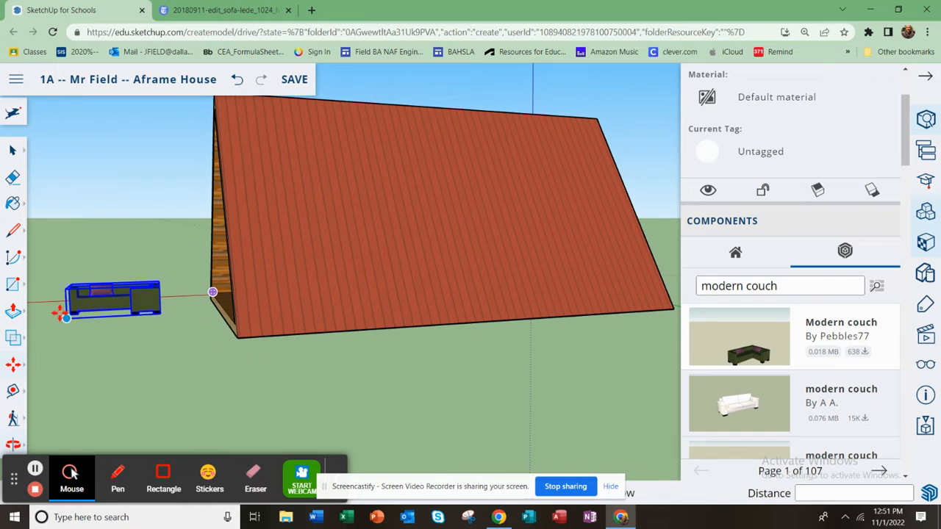
click(100, 302)
middle_drag(348, 319, 603, 361)
click(525, 332)
Try to rotate the couch by -150 degrees about its side, and undo the rotation
scroll(520, 343, up, 2)
scroll(520, 343, up, 2)
click(592, 330)
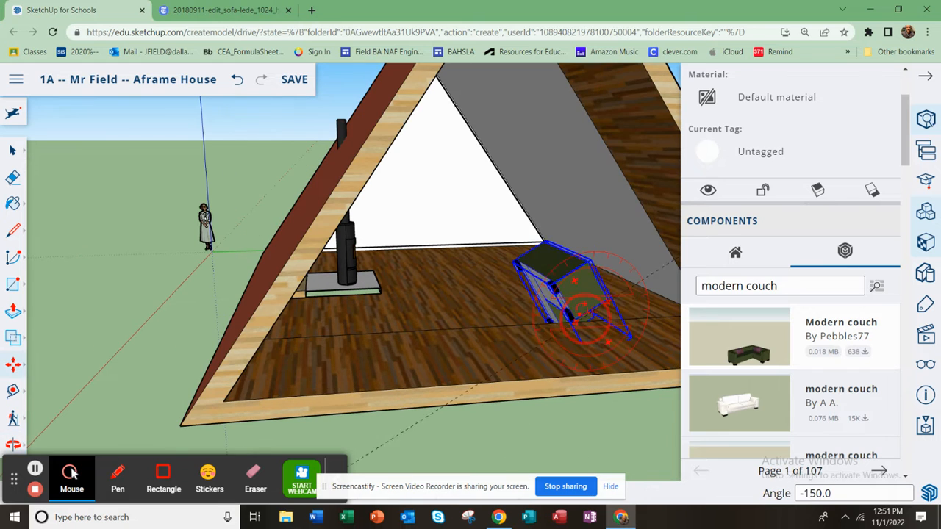
key(ctrl+z)
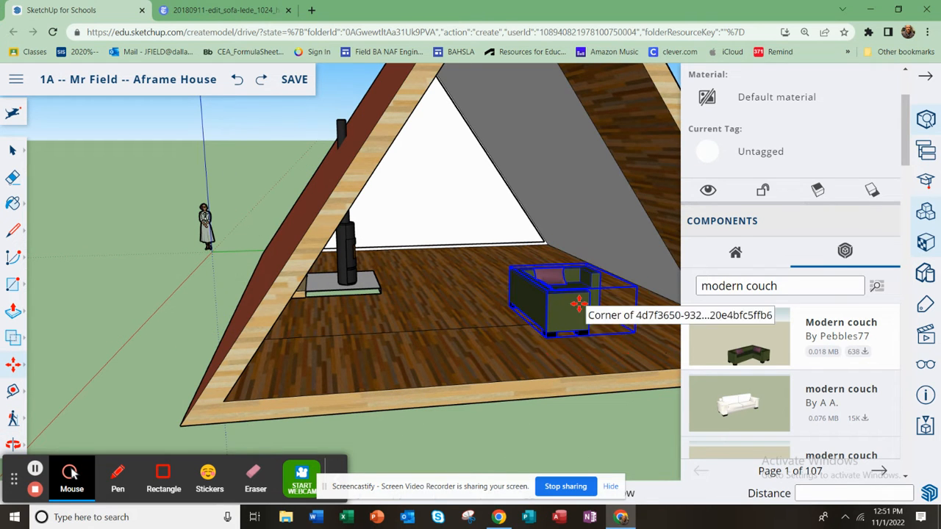
Move the couch about 8' 5" along the red axis toward the back of the house and rotate it 180 degrees about its lower corner
click(577, 304)
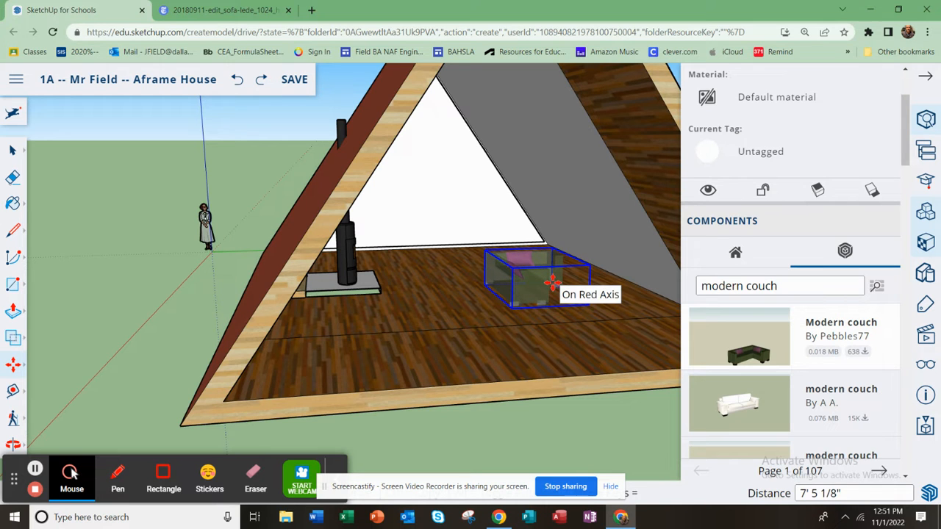
click(555, 286)
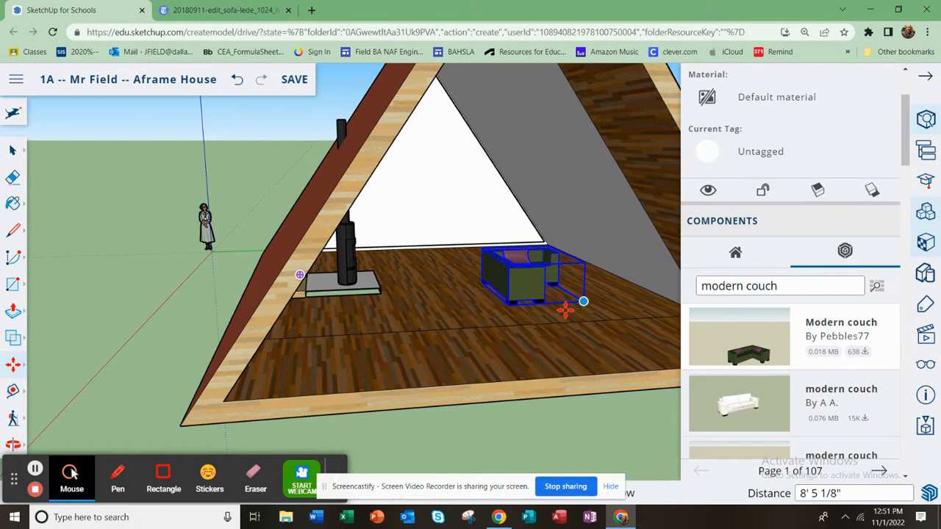
click(13, 363)
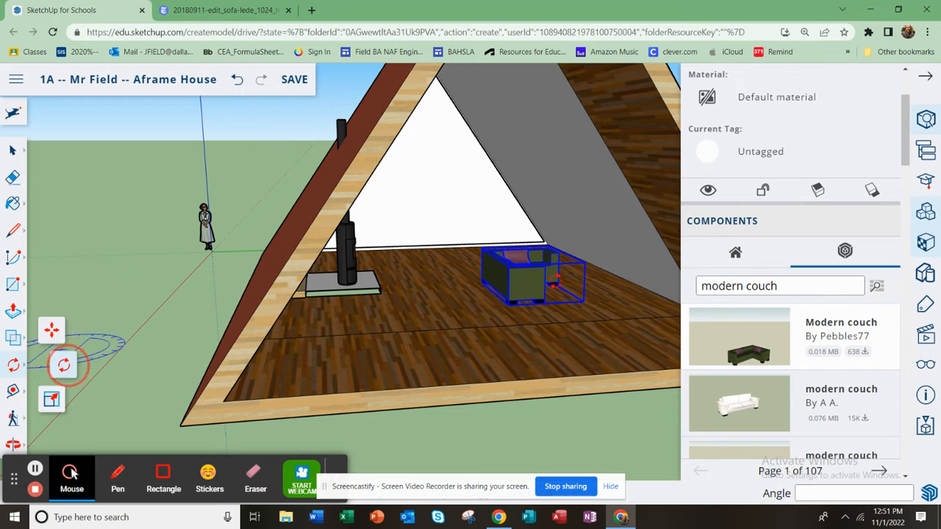
click(63, 361)
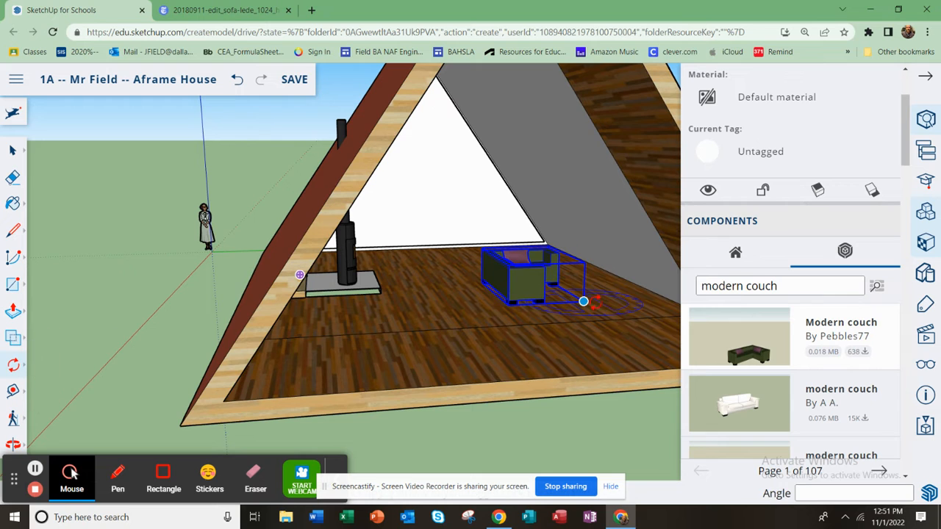
click(434, 315)
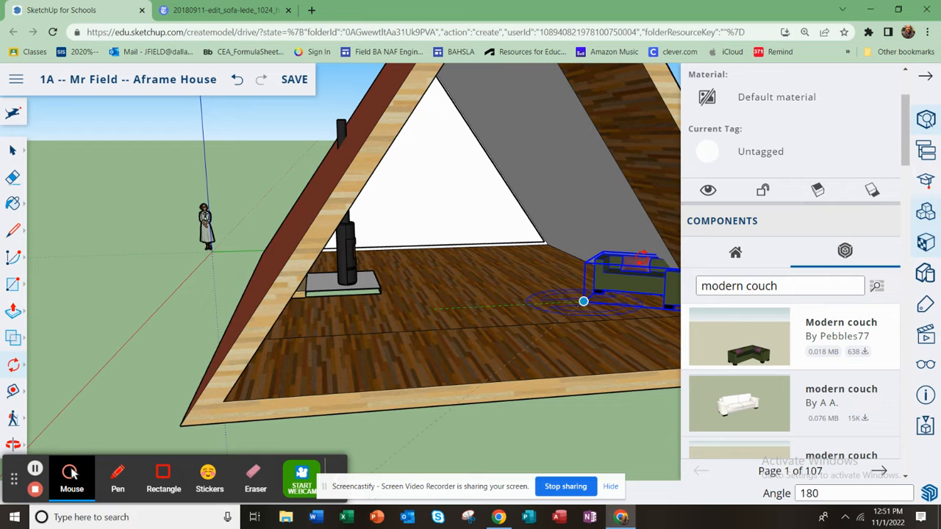
click(647, 268)
scroll(530, 279, down, 3)
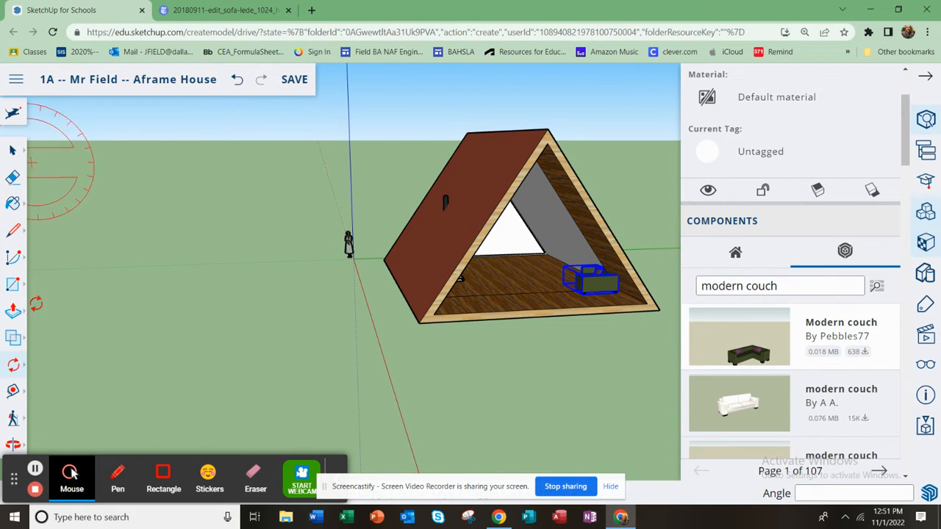
Move the rotated couch away from the side wall, toward the middle of the house floor
click(16, 366)
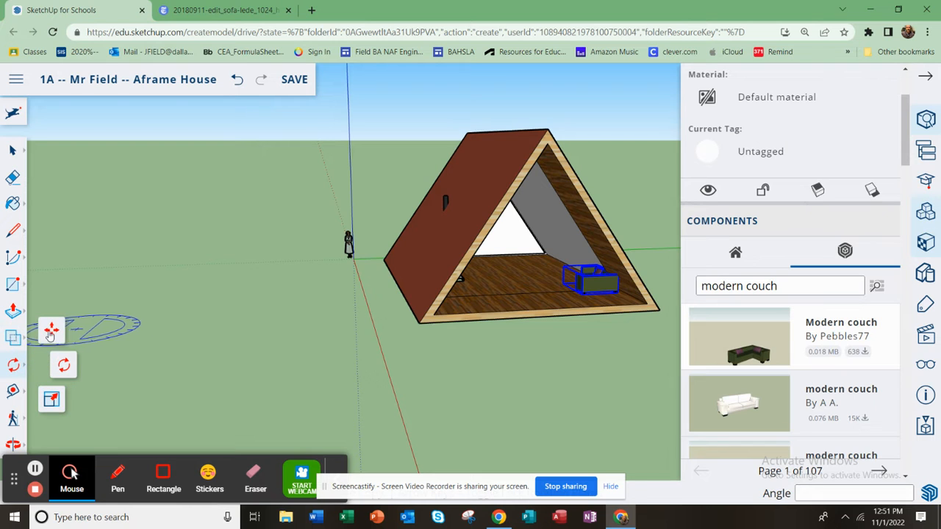
click(50, 330)
drag(575, 289, 556, 268)
middle_drag(556, 267, 511, 237)
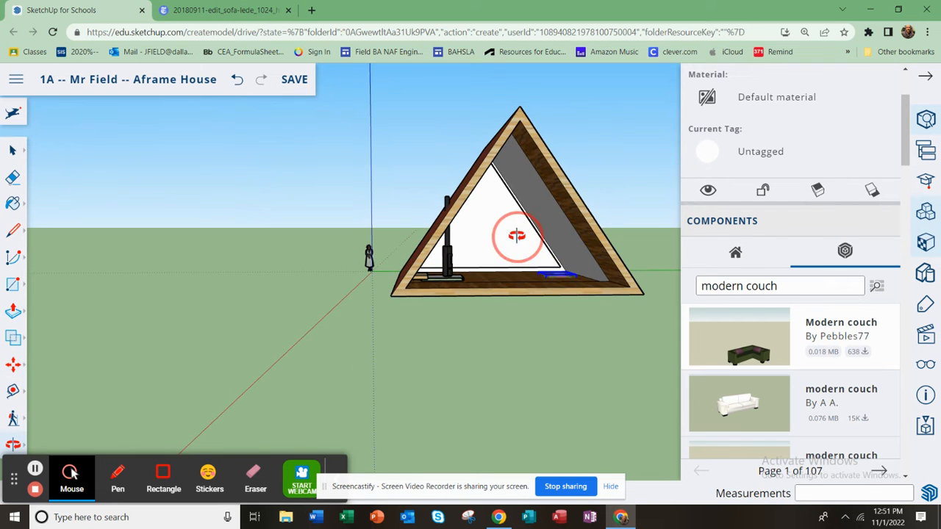
drag(556, 268, 553, 267)
scroll(556, 274, up, 3)
middle_drag(556, 274, 552, 312)
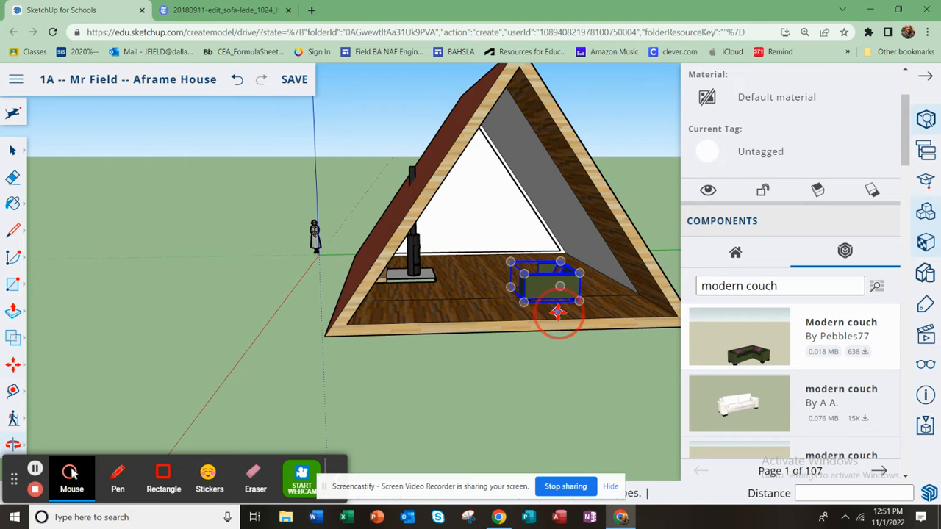
Try to rotate the couch by -94 degrees about its vertical axis
middle_drag(471, 301, 515, 390)
scroll(514, 404, down, 3)
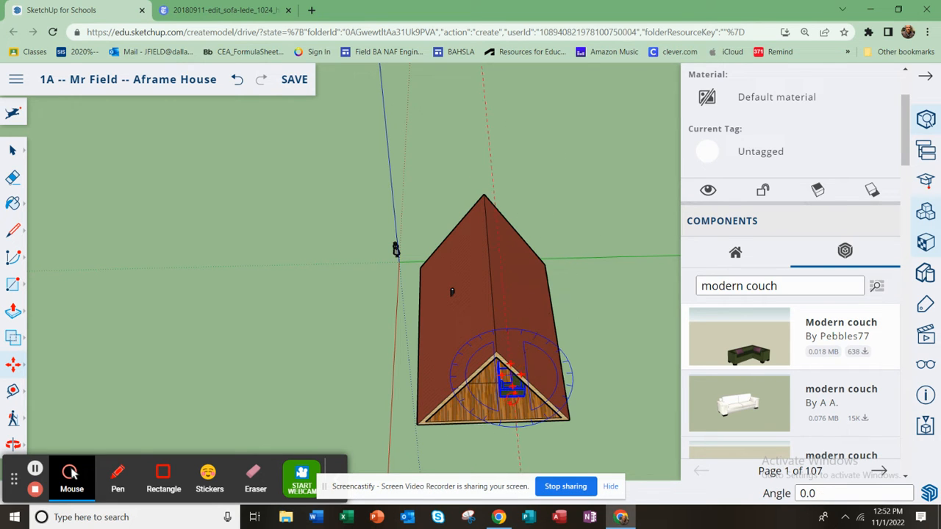
click(14, 366)
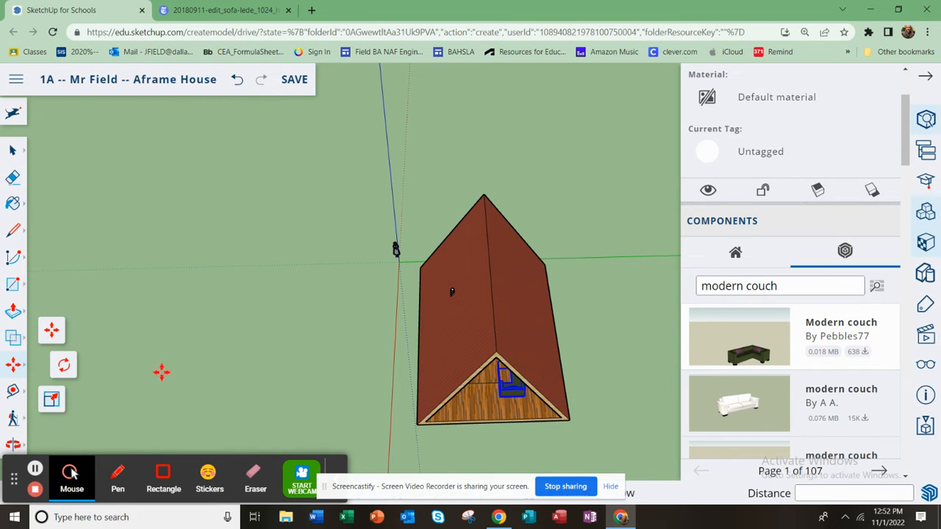
key(q)
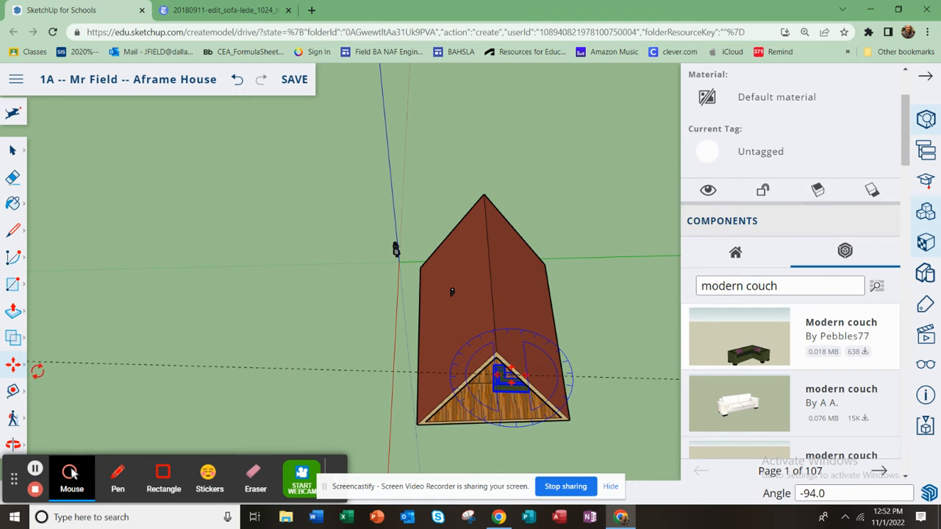
Move the couch about 8' 5" deeper into the house along its length
click(12, 368)
click(51, 332)
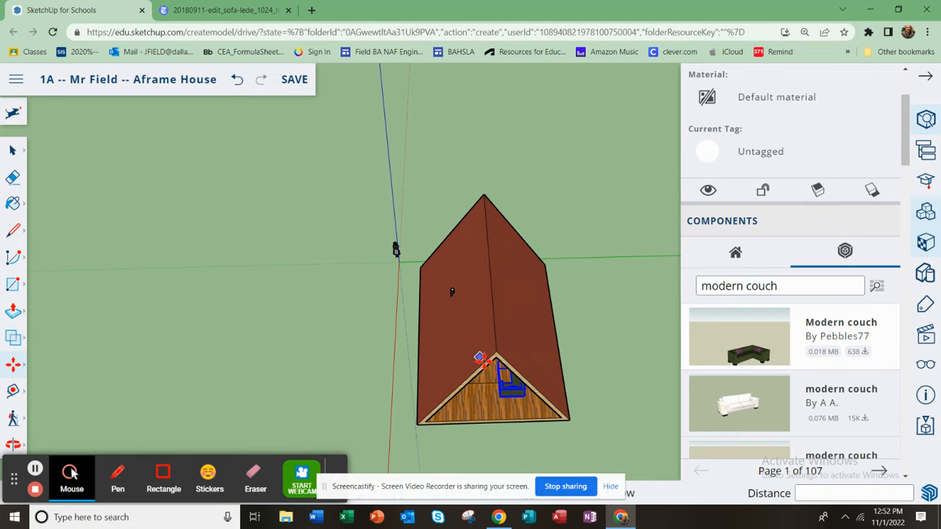
click(500, 386)
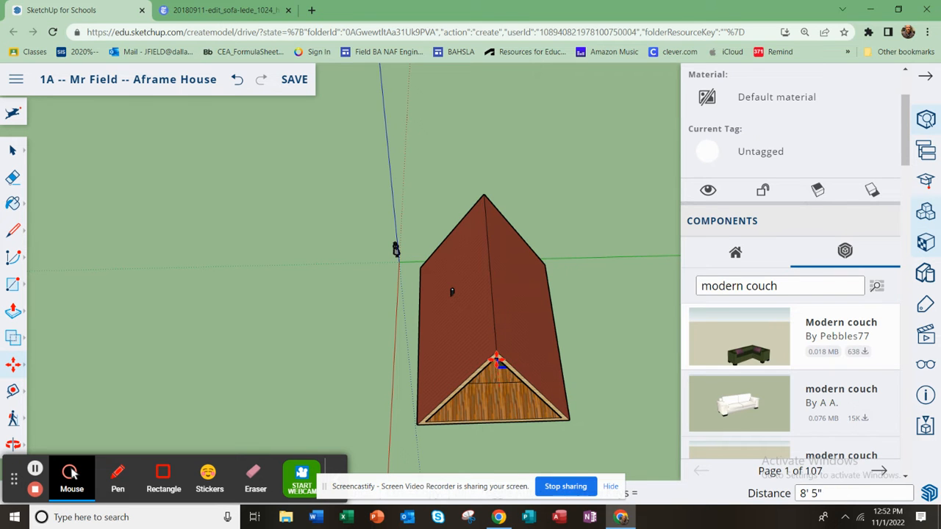
click(498, 365)
Shift the couch sideways away from the fireplace so that it sits across the floor from the hearth
middle_drag(500, 369, 550, 336)
scroll(485, 351, up, 6)
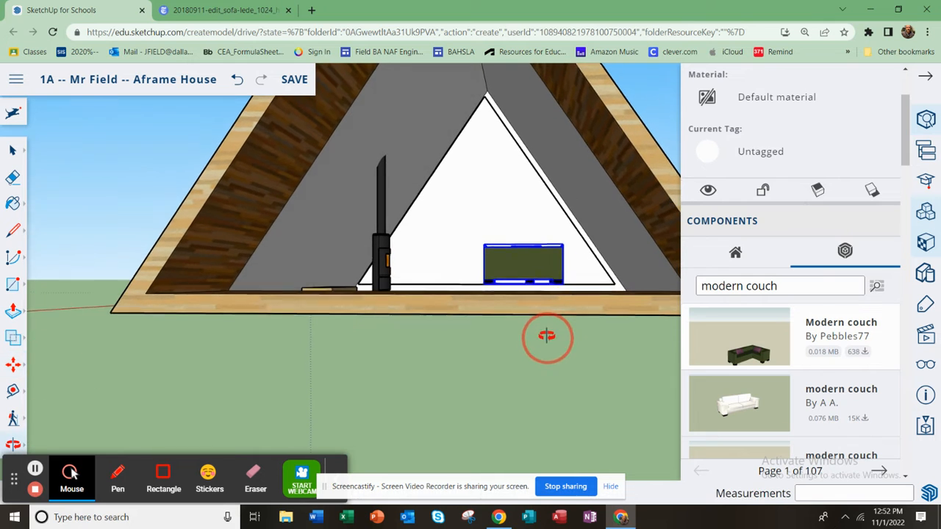
drag(518, 261, 559, 273)
middle_drag(441, 290, 453, 385)
key(m)
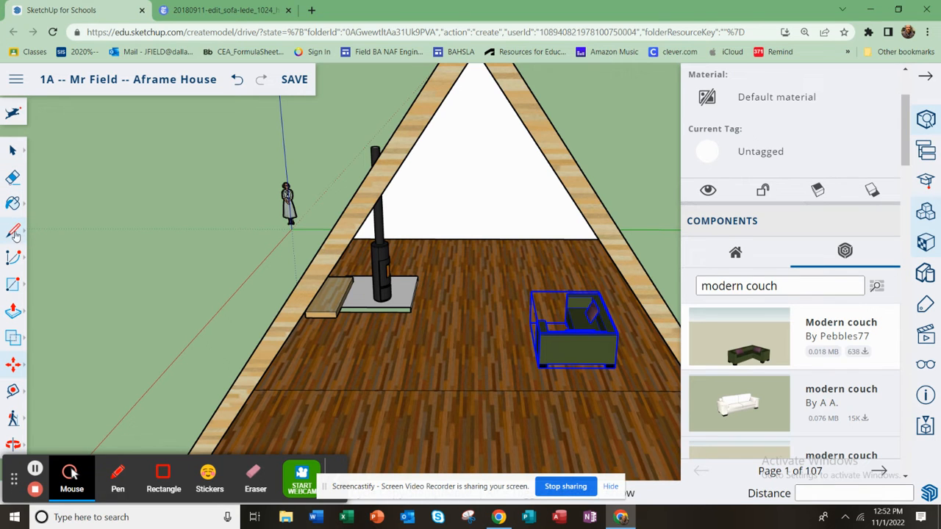
click(11, 232)
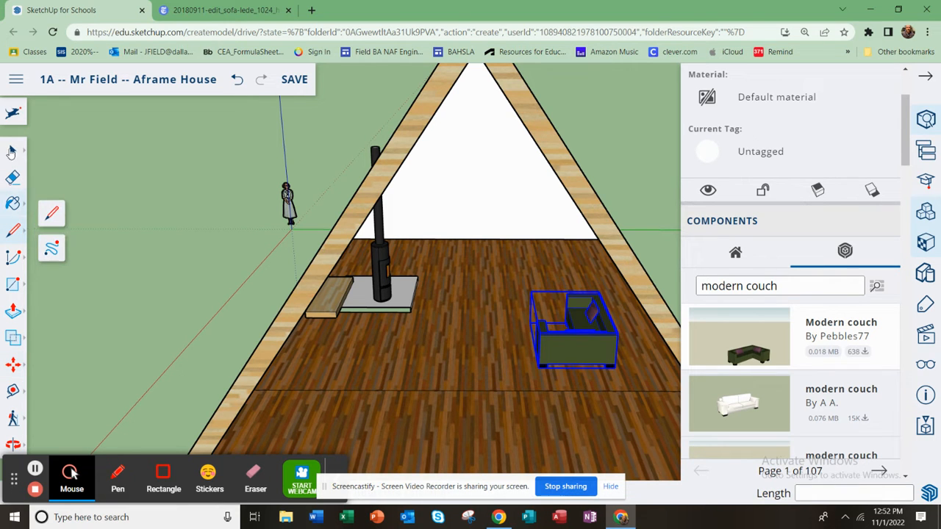
click(51, 219)
click(173, 192)
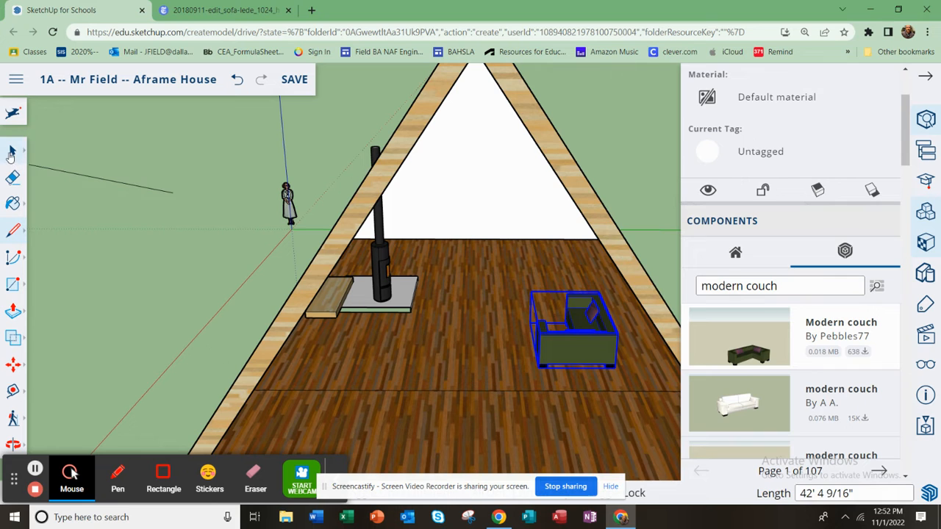
click(12, 152)
click(56, 134)
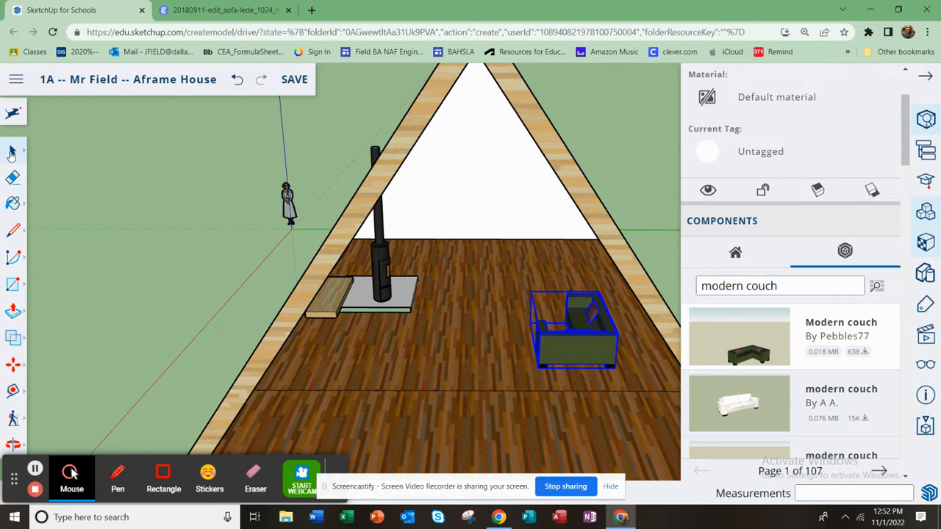
Deselect the couch and search the online component library for "kitchenette"
click(80, 204)
middle_drag(346, 302, 378, 299)
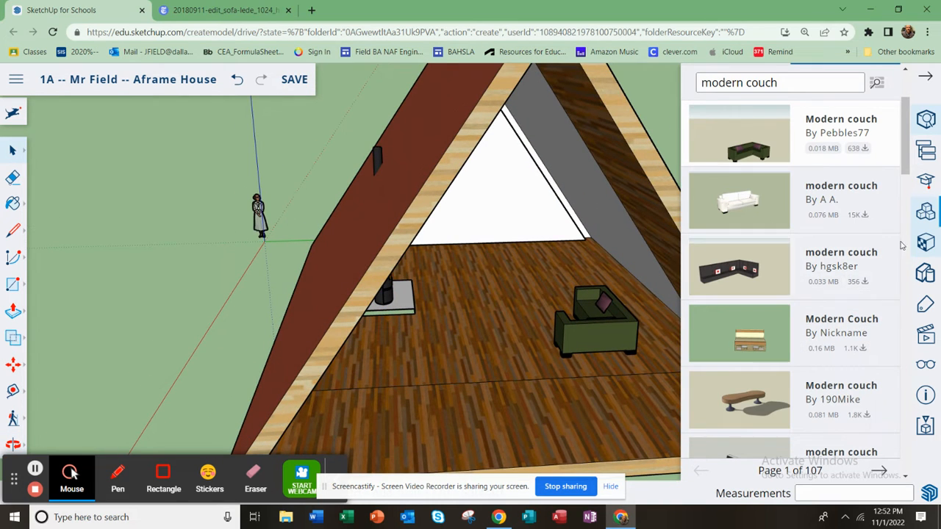
scroll(872, 311, up, 3)
triple_click(777, 205)
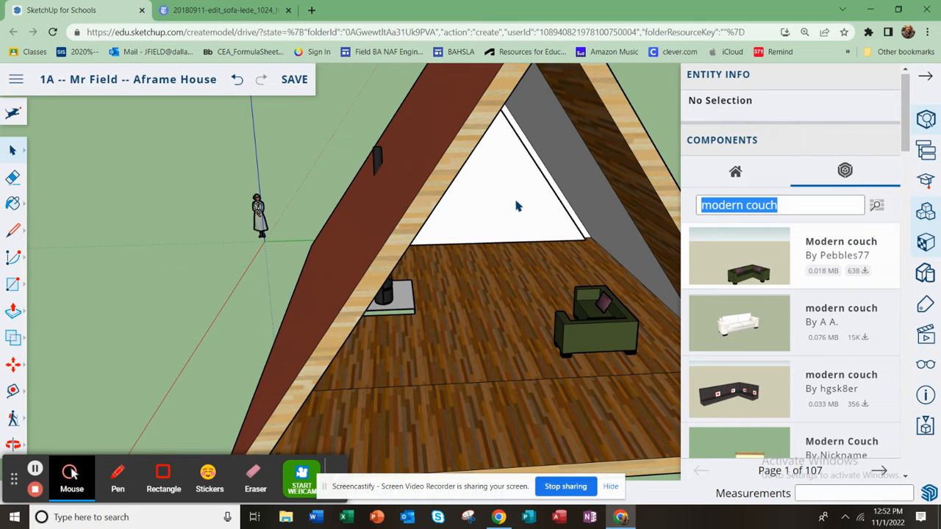
text(kitchette)
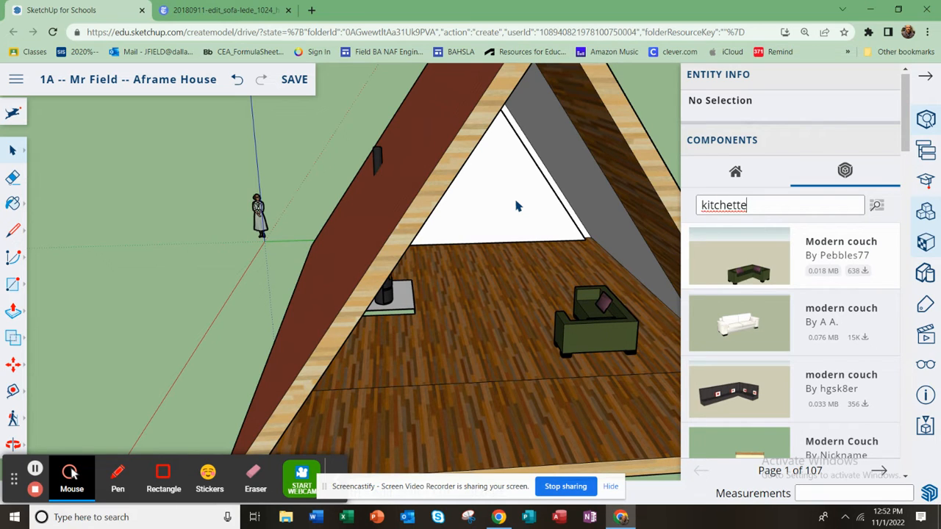
key(Return)
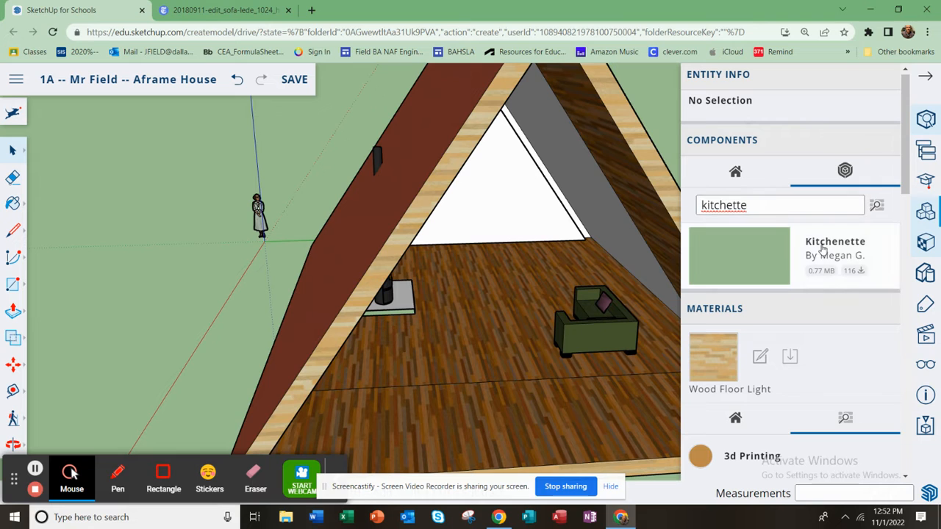
scroll(812, 255, down, 1)
click(737, 144)
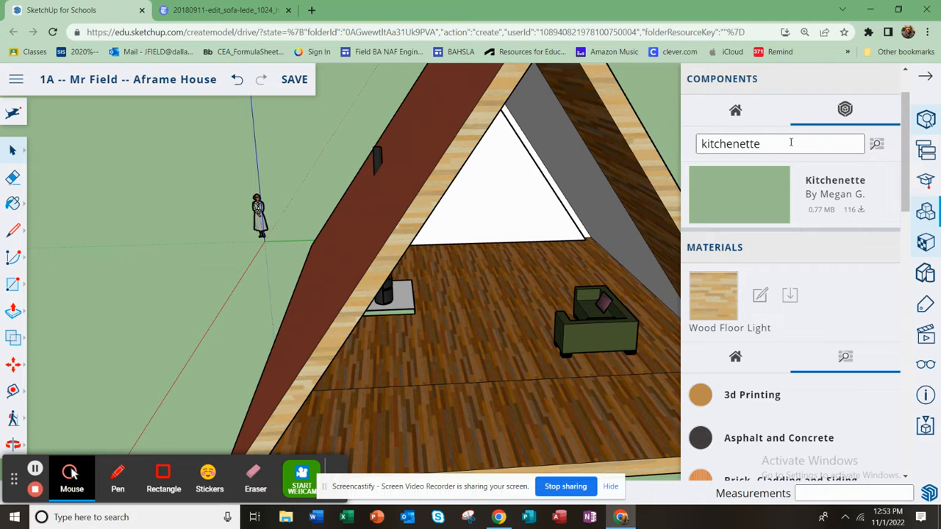
key(Return)
Browse the kitchenette models on to page 2, try to insert the white one with the wooden backsplash and tall oven unit, and cancel its download
scroll(814, 339, down, 3)
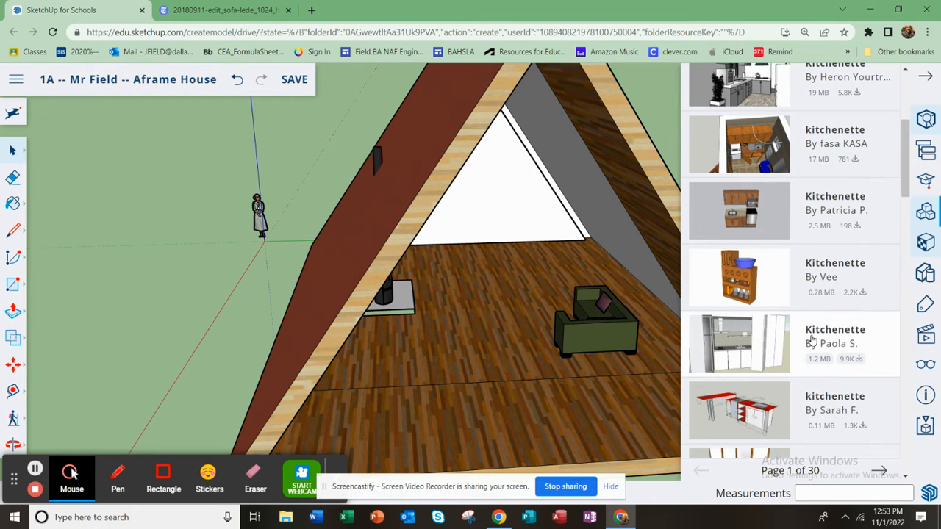
scroll(812, 339, down, 3)
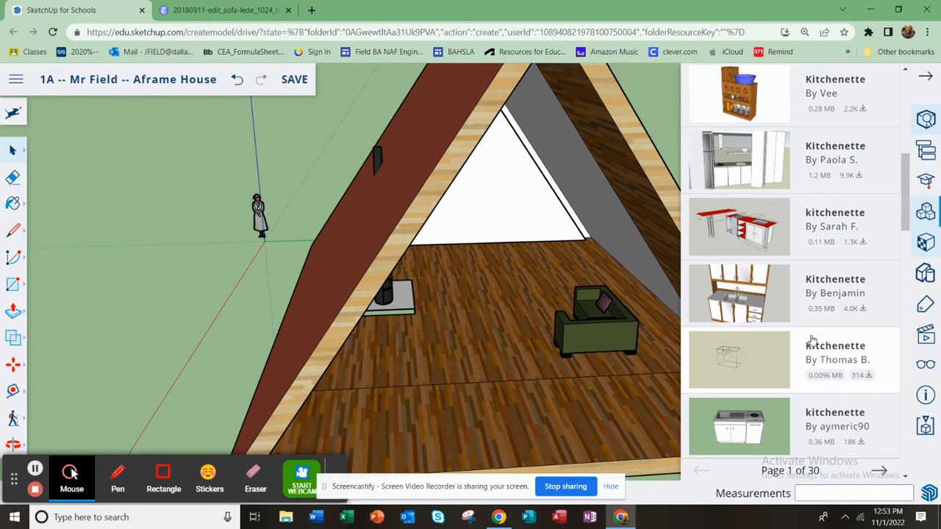
scroll(812, 340, down, 2)
scroll(812, 340, down, 2)
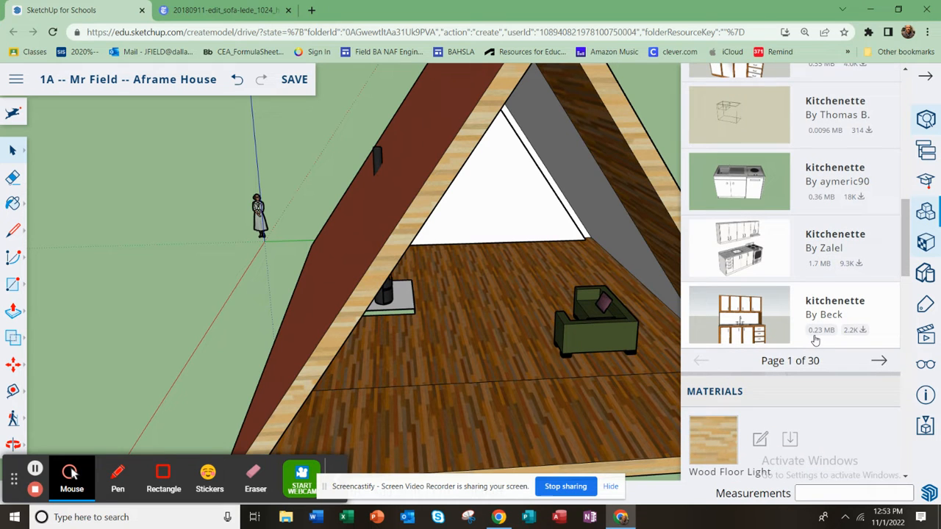
scroll(816, 342, up, 1)
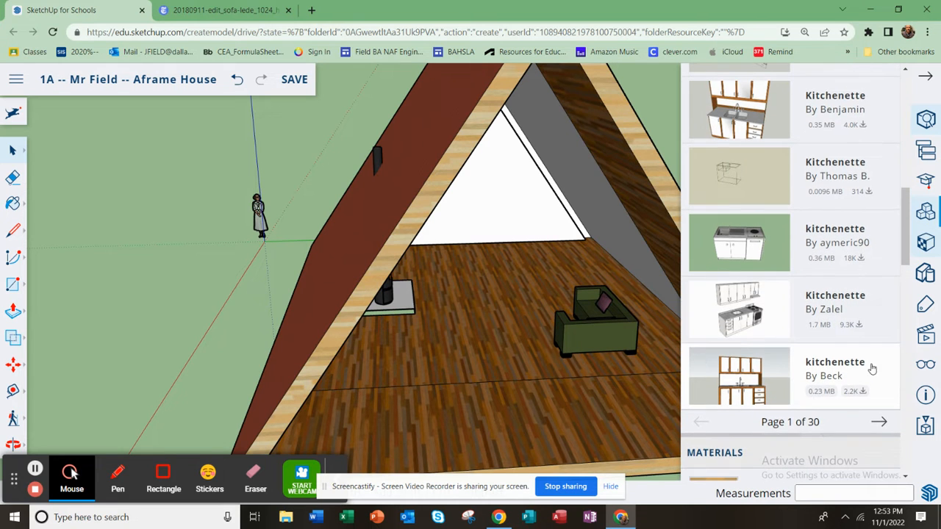
click(881, 422)
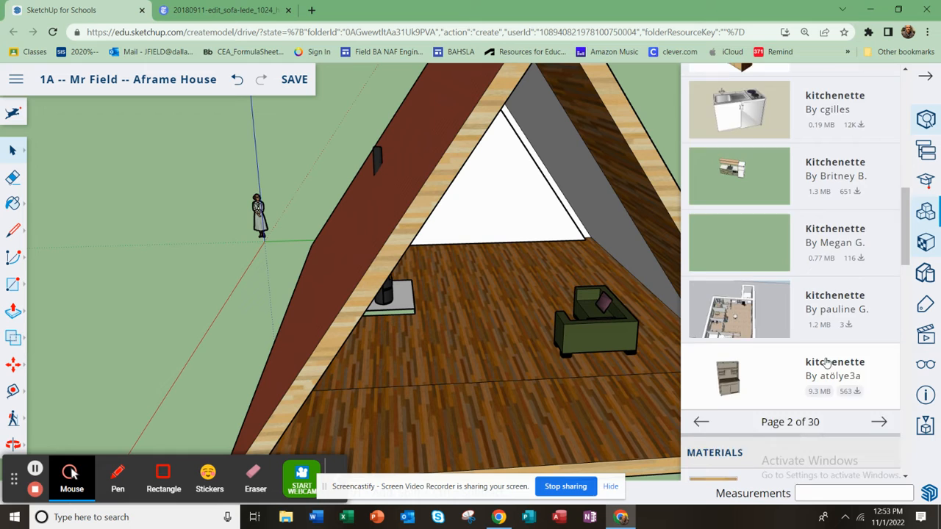
scroll(828, 362, up, 7)
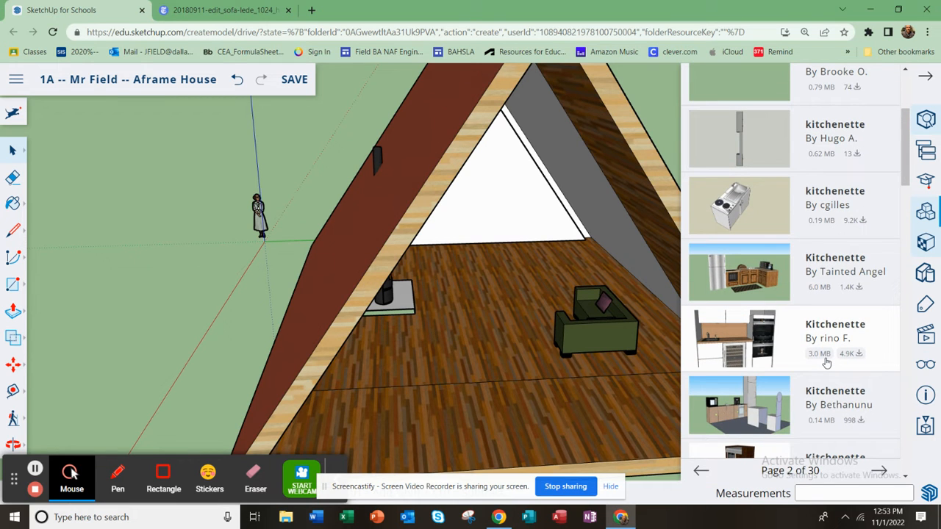
click(737, 343)
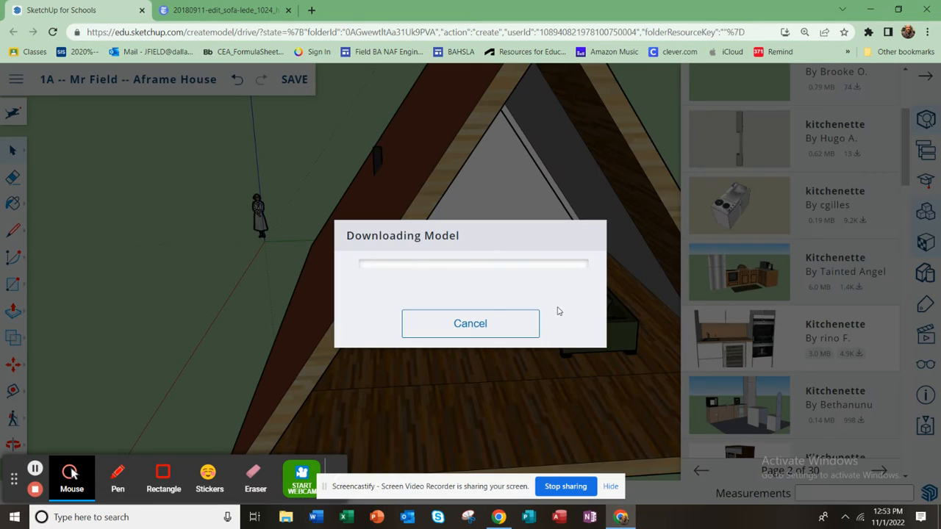
click(483, 323)
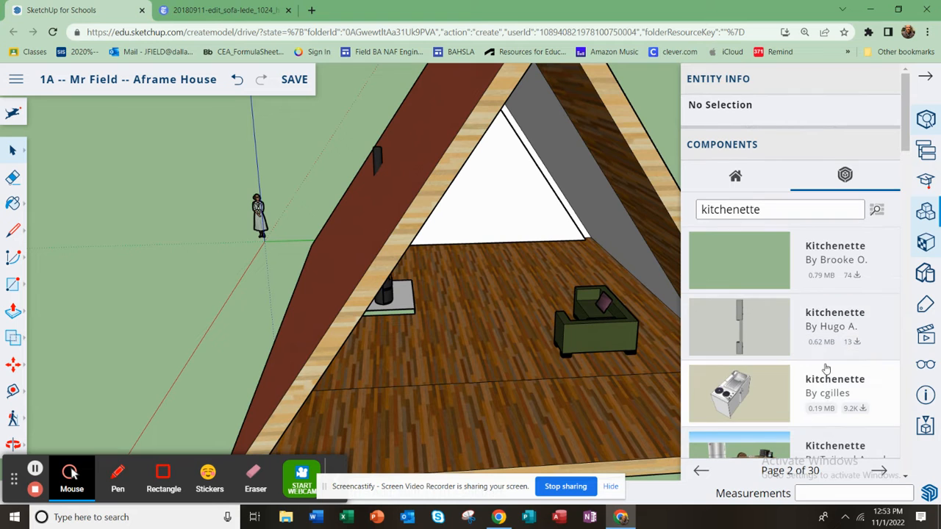
Check the remaining kitchenette models on page 2 and search the online component library for "island kitchen" instead
scroll(823, 360, down, 3)
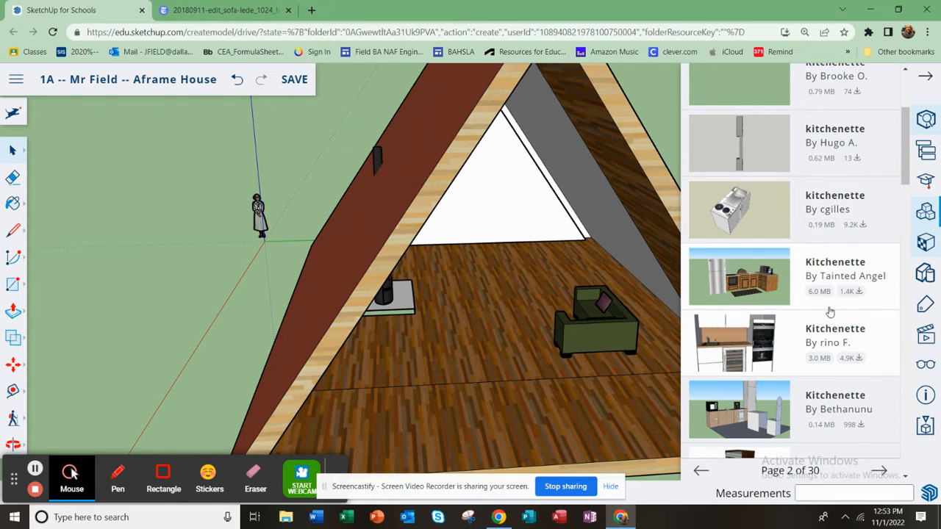
scroll(830, 313, down, 3)
scroll(830, 312, down, 1)
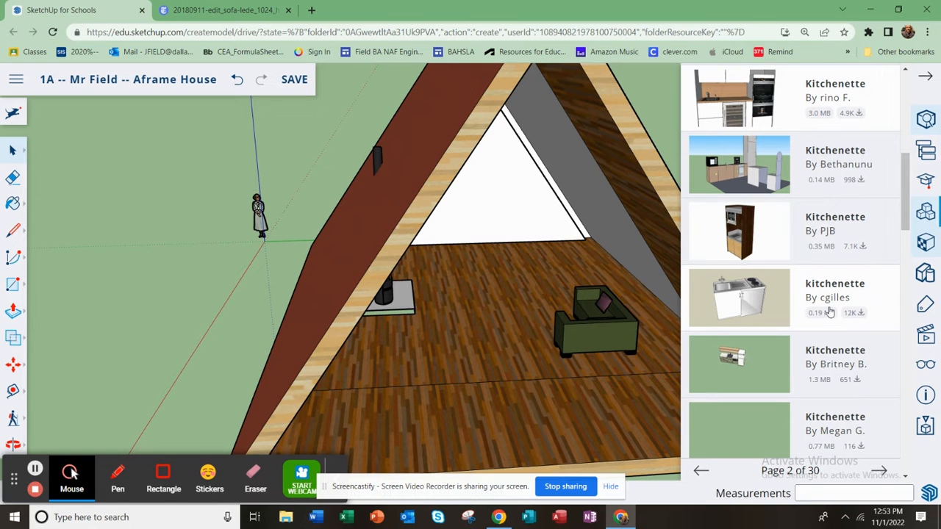
scroll(831, 312, down, 4)
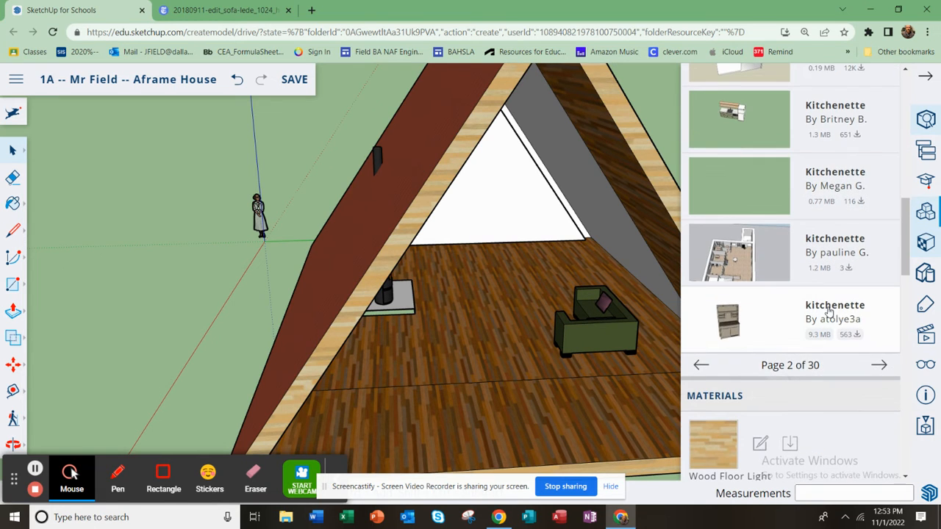
scroll(829, 312, up, 6)
drag(771, 209, 667, 211)
text(i)
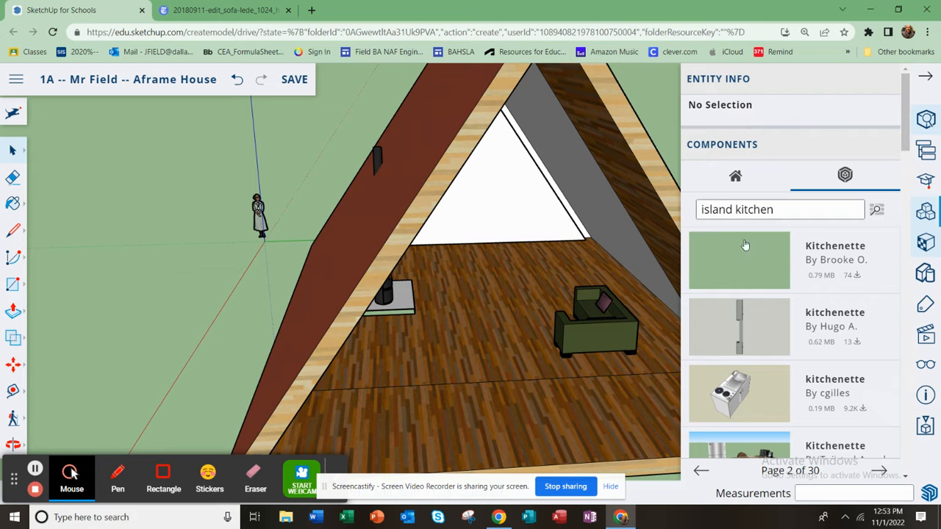
text(sland kitchen)
key(Return)
Browse the kitchen island models on pages 1 to 3 for one that suits the house
scroll(809, 309, down, 5)
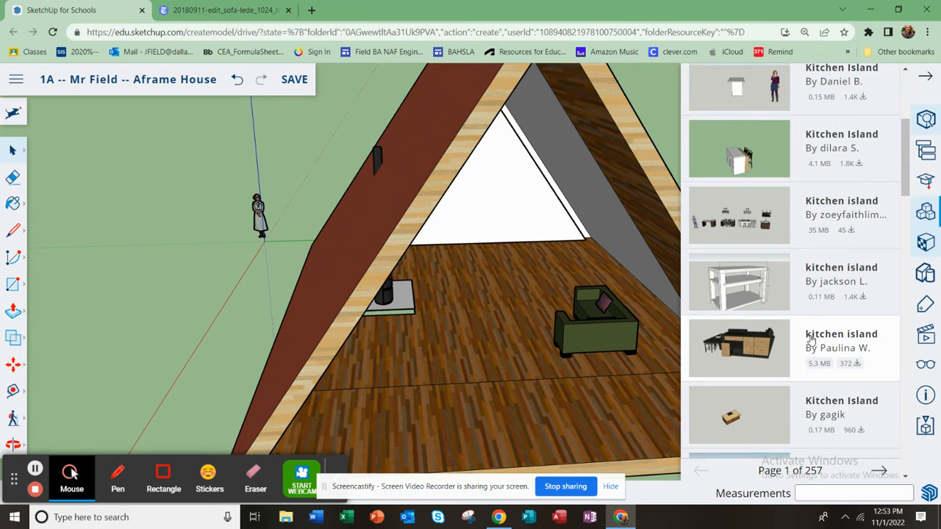
scroll(811, 340, down, 8)
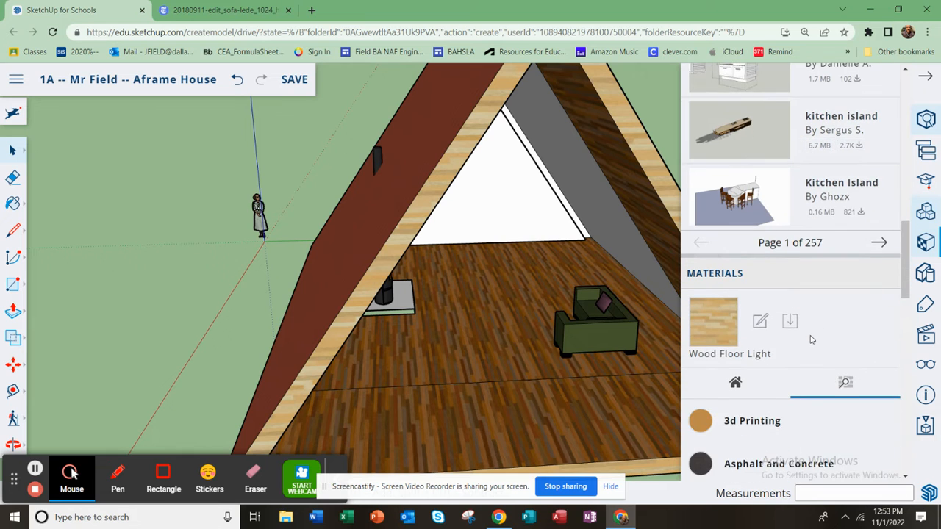
scroll(812, 340, up, 1)
scroll(812, 340, up, 1)
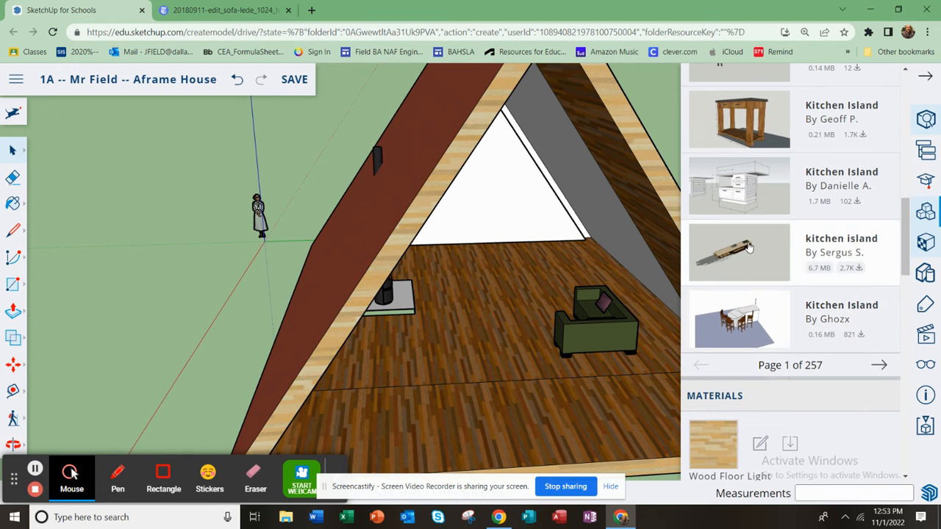
scroll(839, 263, up, 6)
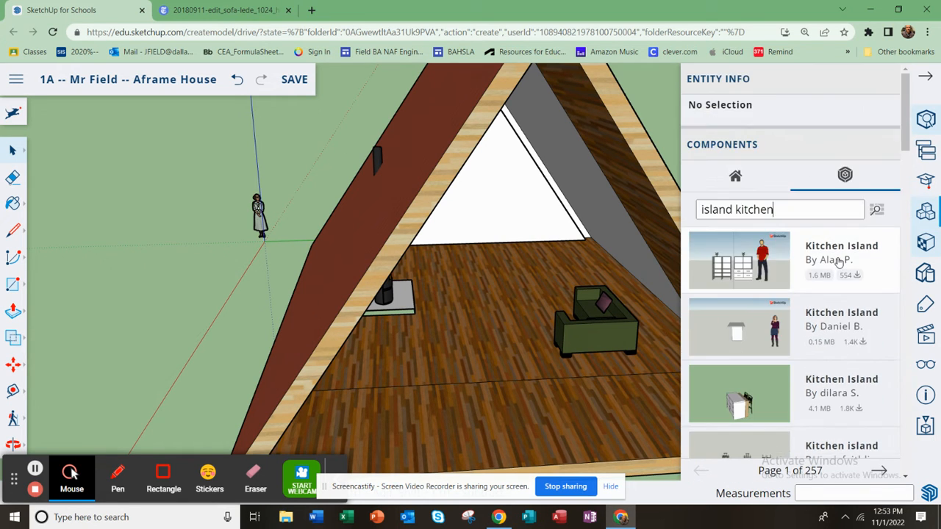
scroll(842, 351, down, 1)
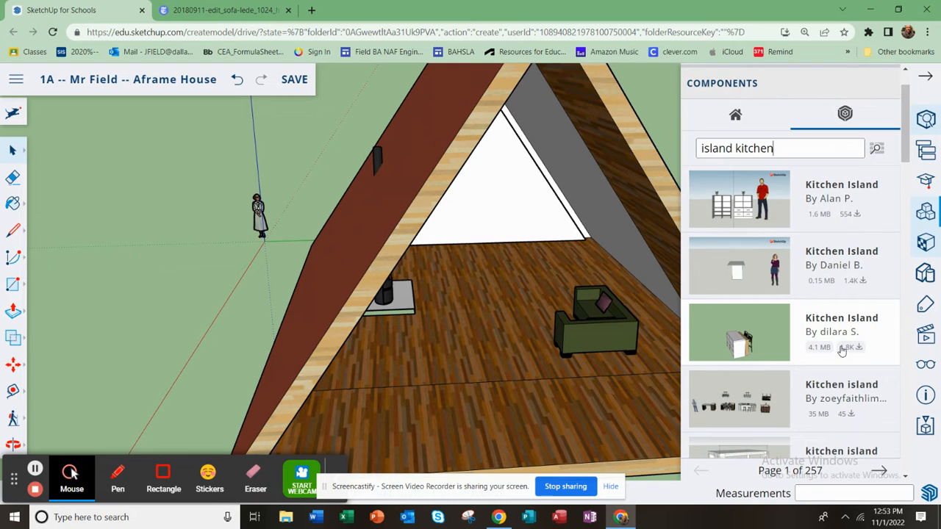
scroll(842, 352, down, 3)
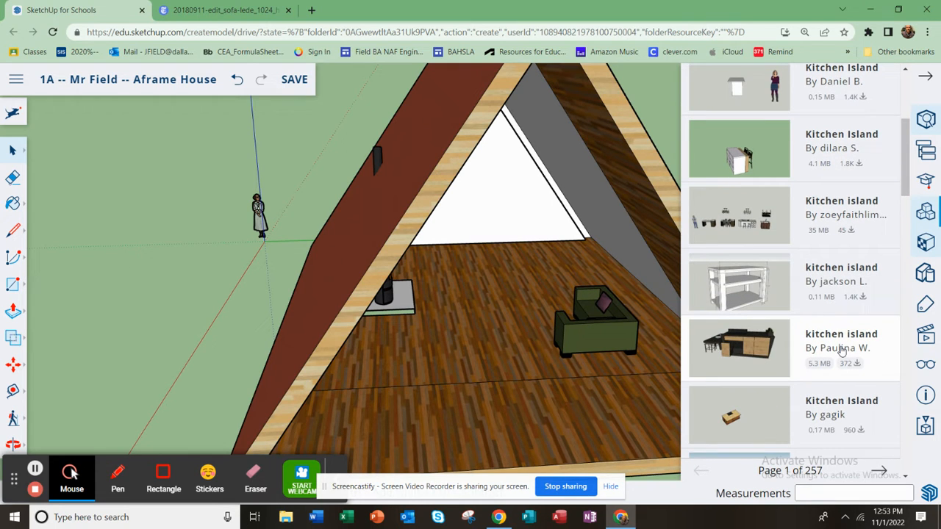
scroll(843, 352, down, 1)
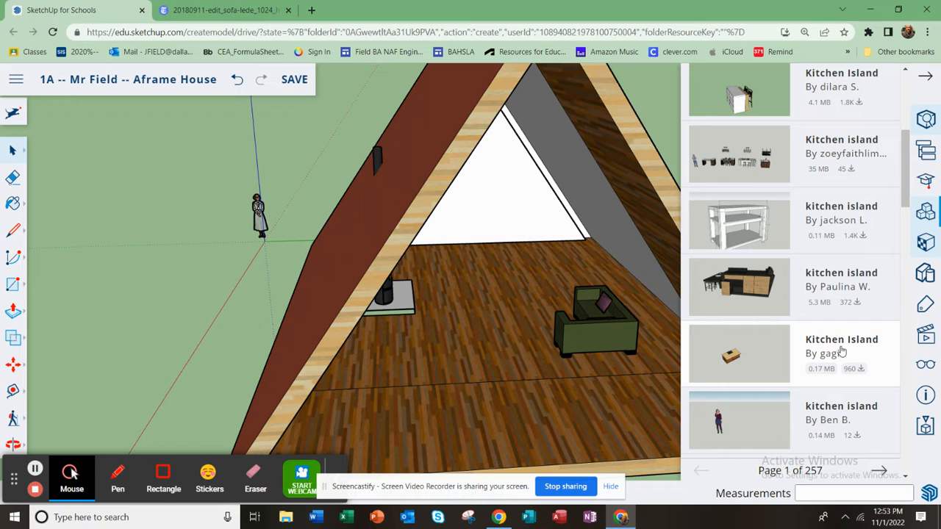
scroll(843, 351, down, 5)
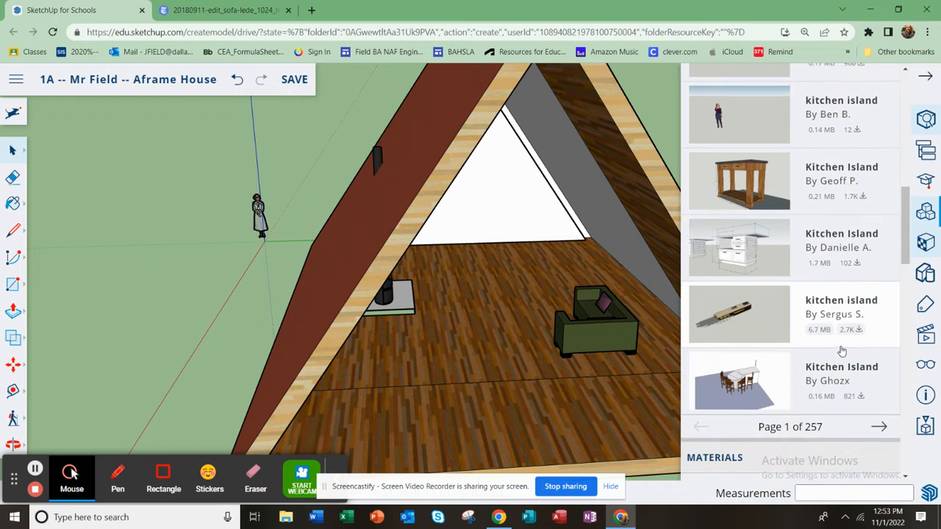
click(878, 428)
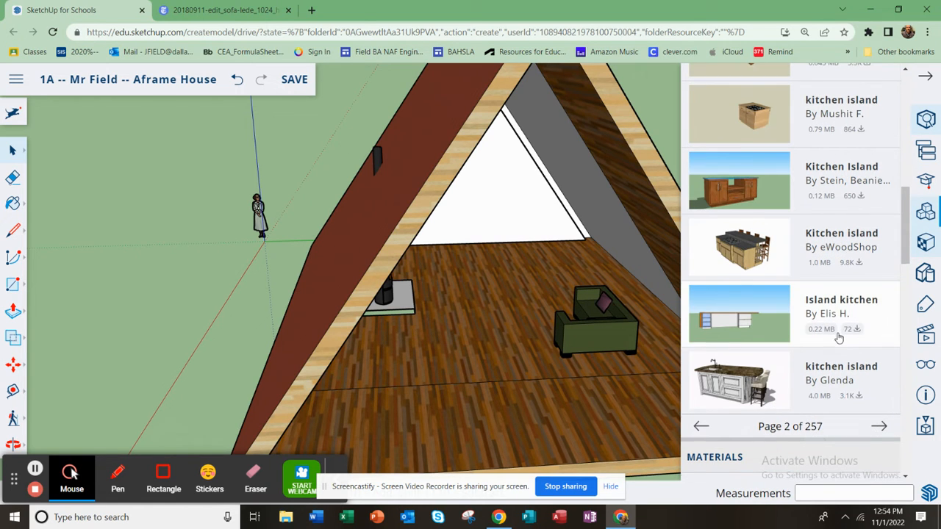
scroll(839, 337, up, 3)
scroll(839, 338, up, 5)
scroll(839, 337, down, 10)
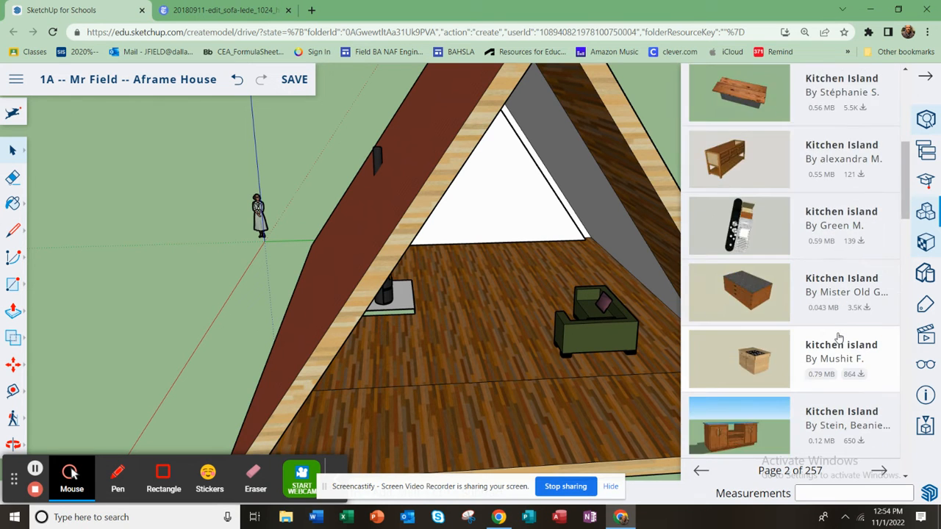
click(880, 304)
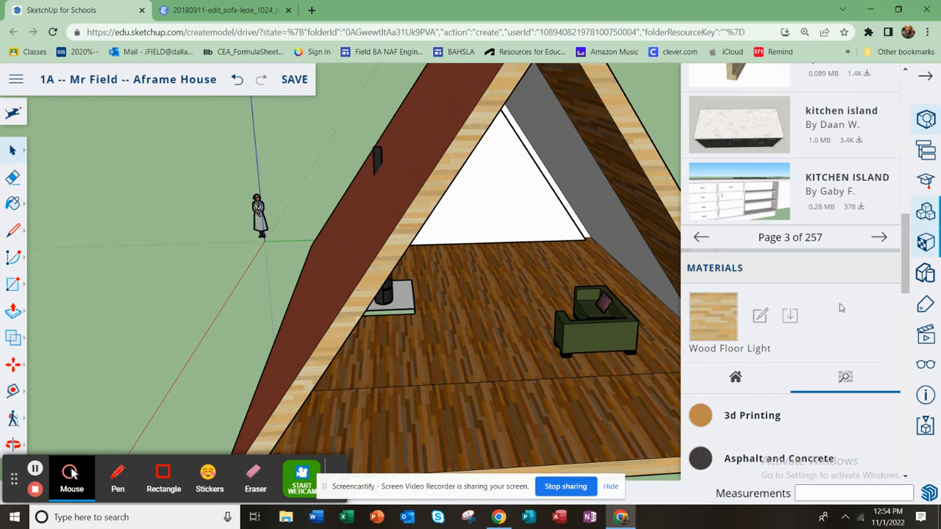
scroll(816, 313, up, 4)
scroll(811, 314, up, 4)
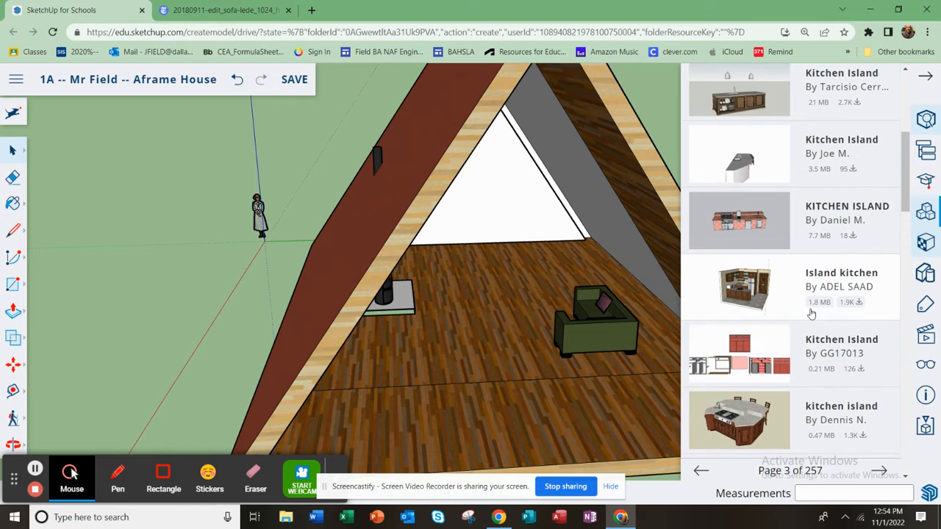
scroll(824, 316, up, 5)
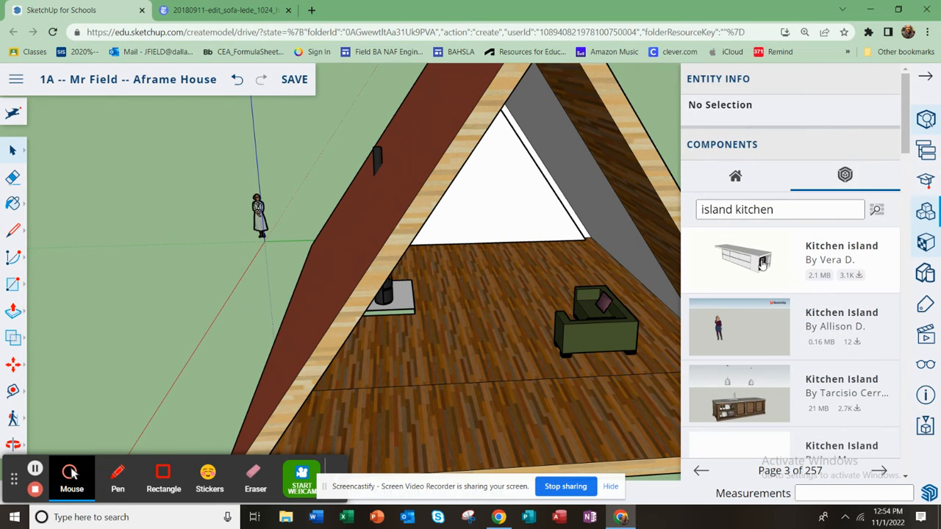
Insert the long white kitchen island with drawers and place it on the floor near the back wall
click(762, 258)
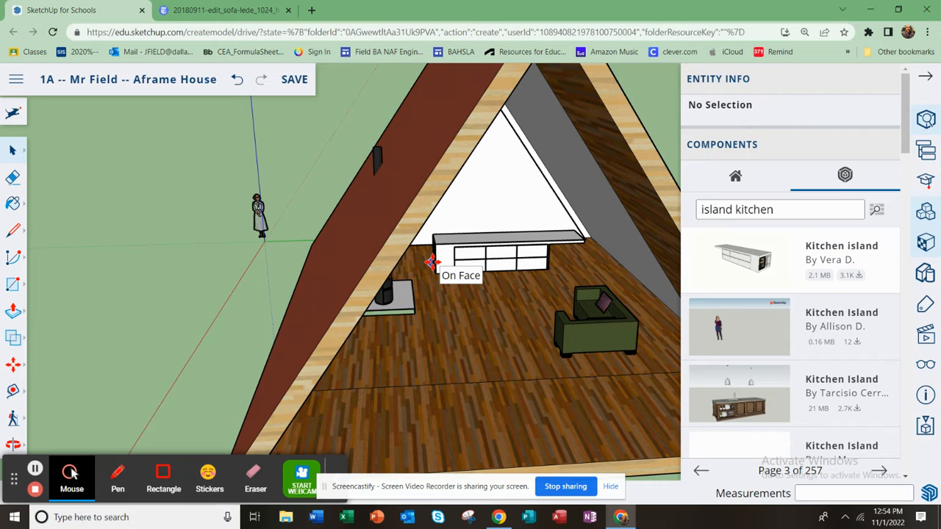
click(436, 263)
middle_drag(441, 297, 345, 316)
click(12, 151)
click(399, 308)
Examine the furnished interior from the front opening, hiding the component library for a wider view
scroll(500, 362, down, 5)
middle_drag(500, 362, 471, 308)
scroll(539, 292, up, 5)
middle_drag(539, 292, 501, 295)
scroll(528, 353, down, 5)
middle_drag(501, 349, 492, 361)
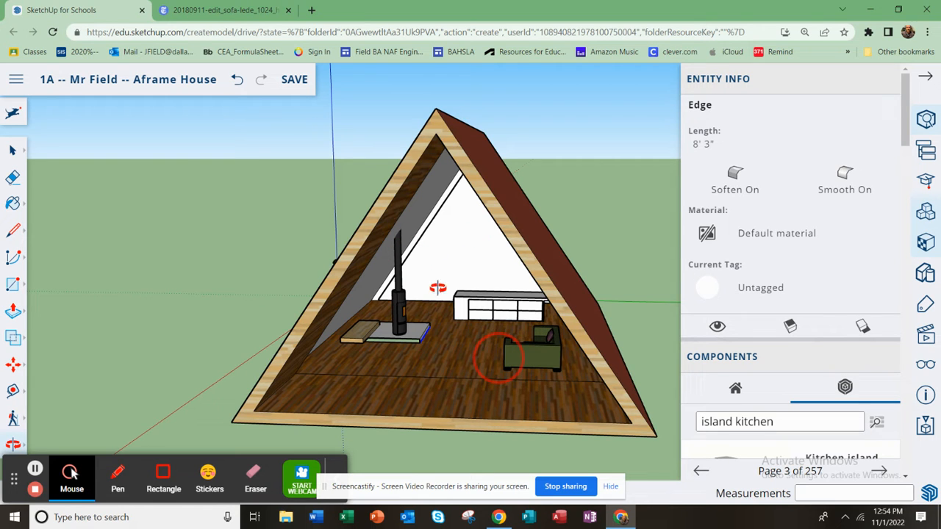
middle_drag(493, 356, 485, 358)
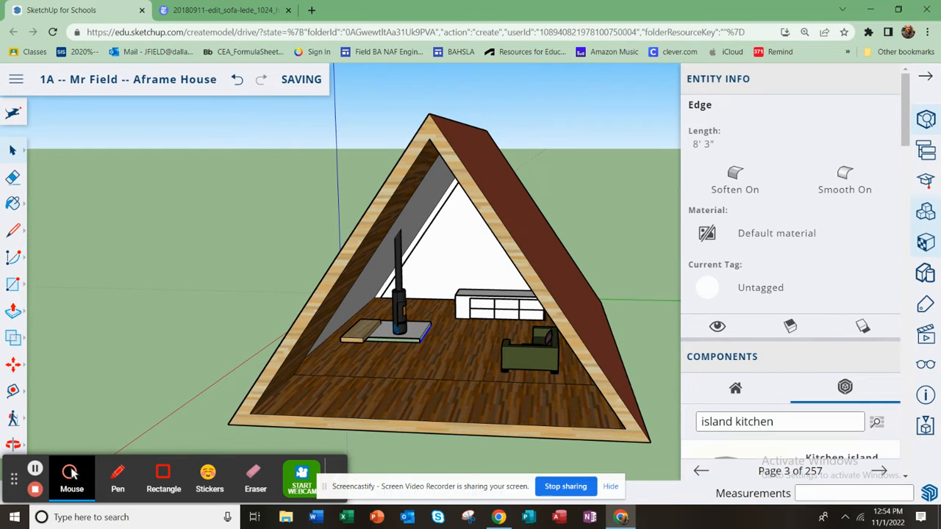
middle_drag(412, 324, 434, 322)
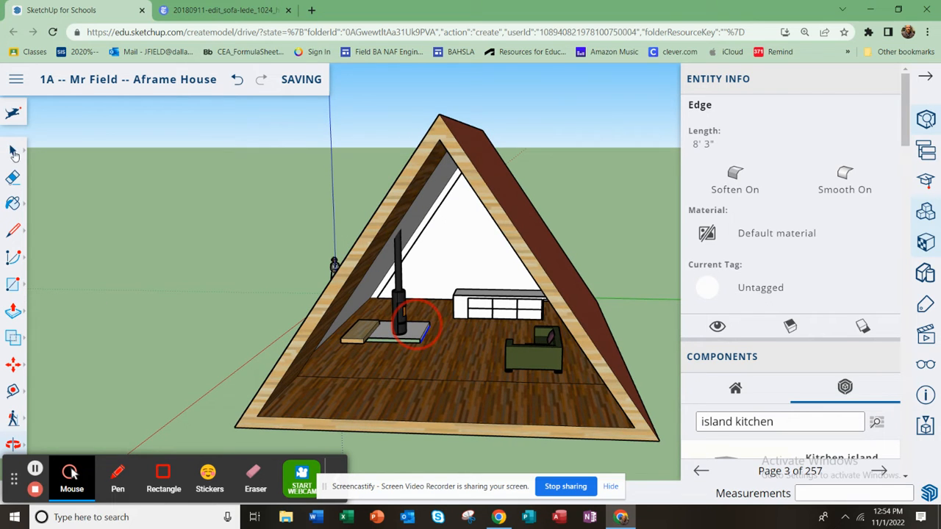
middle_drag(415, 323, 860, 141)
click(928, 79)
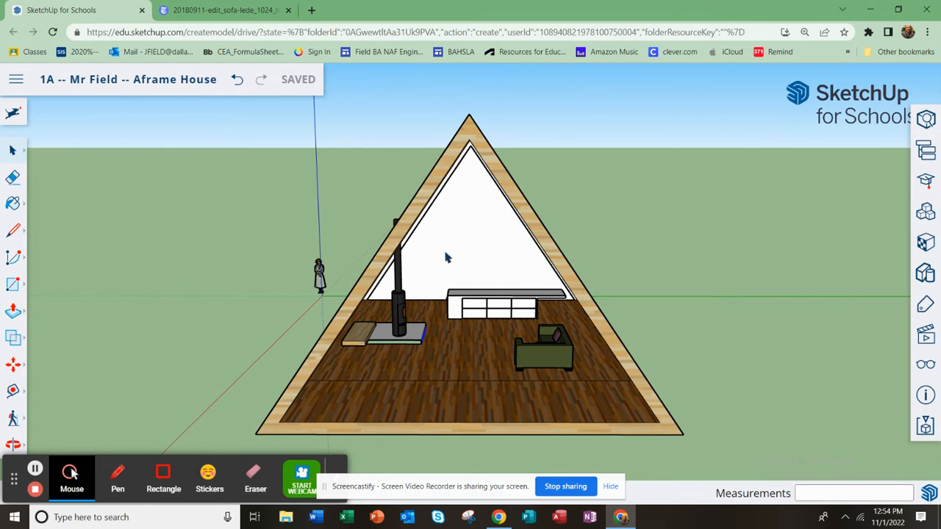
middle_drag(434, 303, 401, 301)
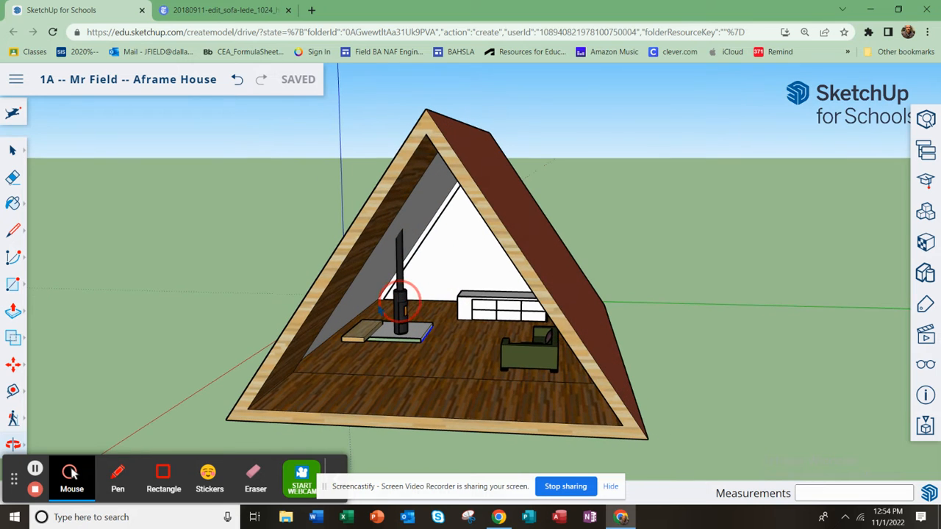
Draw a horizontal line about 15' 2" long across the interior, joining the midpoints of the opposite sloped wall edges
click(12, 233)
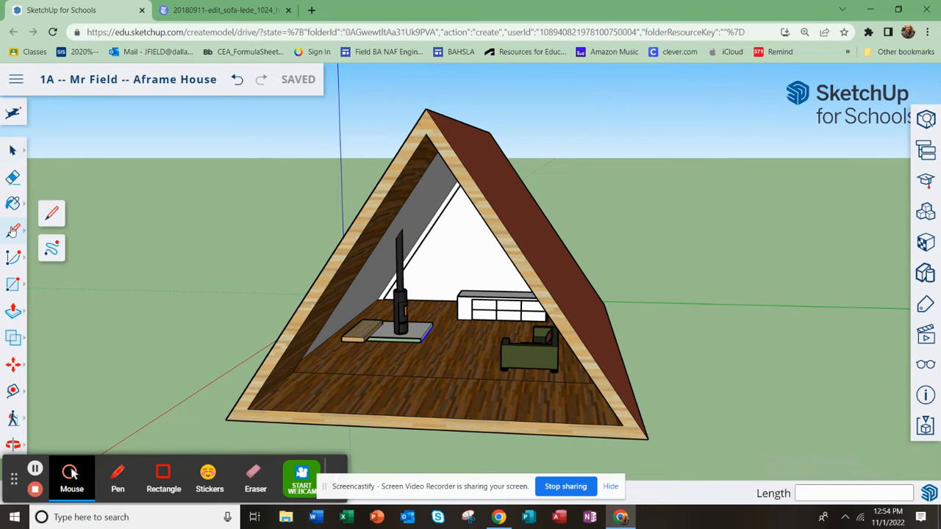
click(52, 213)
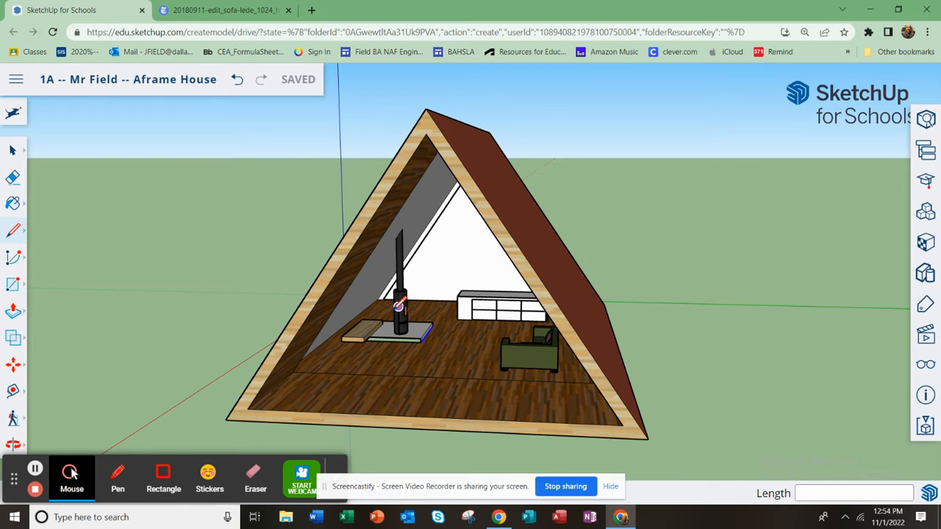
scroll(401, 303, up, 3)
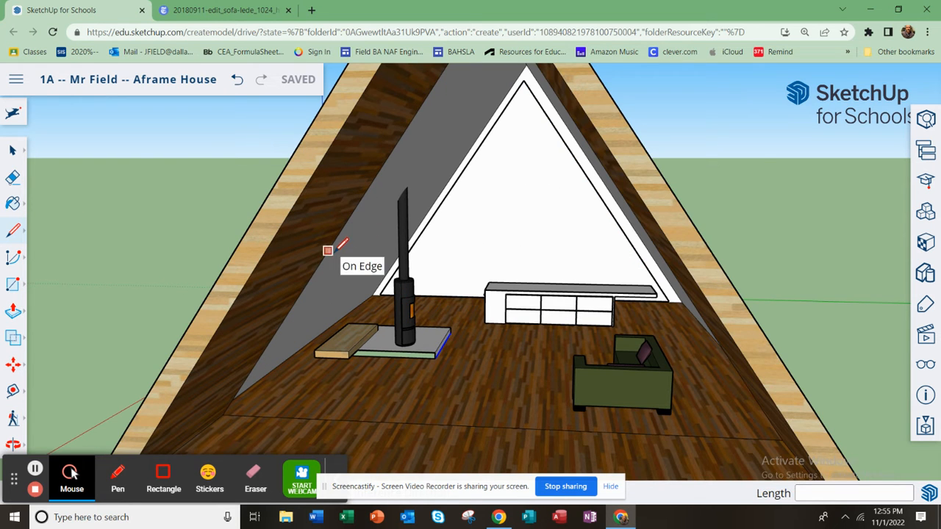
middle_drag(359, 258, 362, 261)
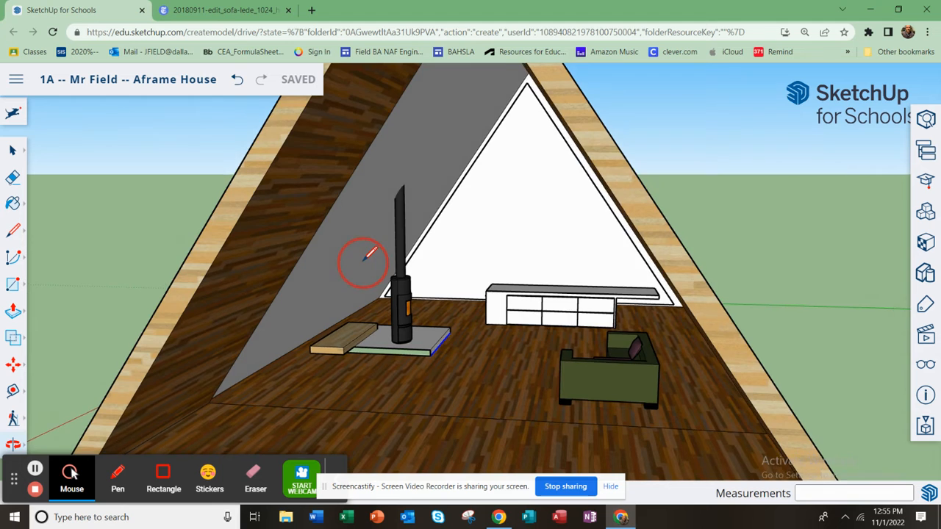
scroll(362, 254, down, 3)
middle_drag(365, 222, 367, 218)
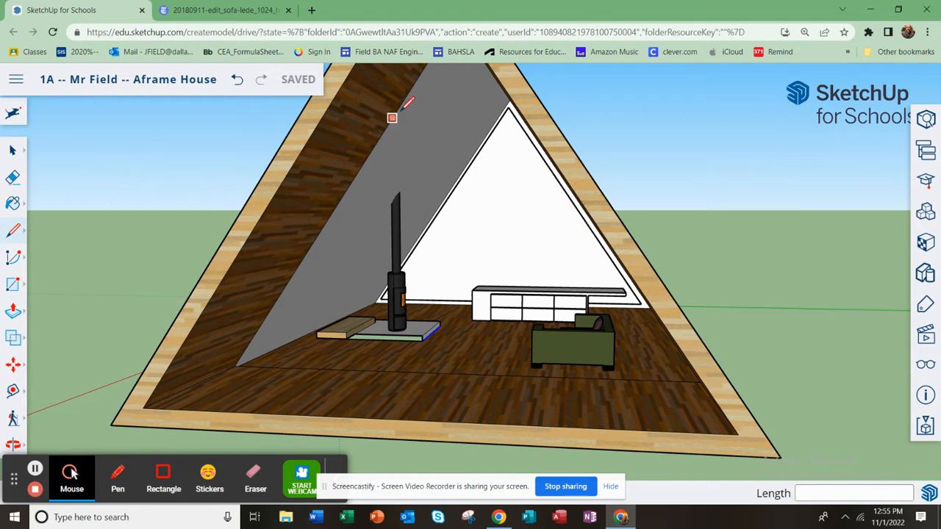
scroll(396, 138, down, 5)
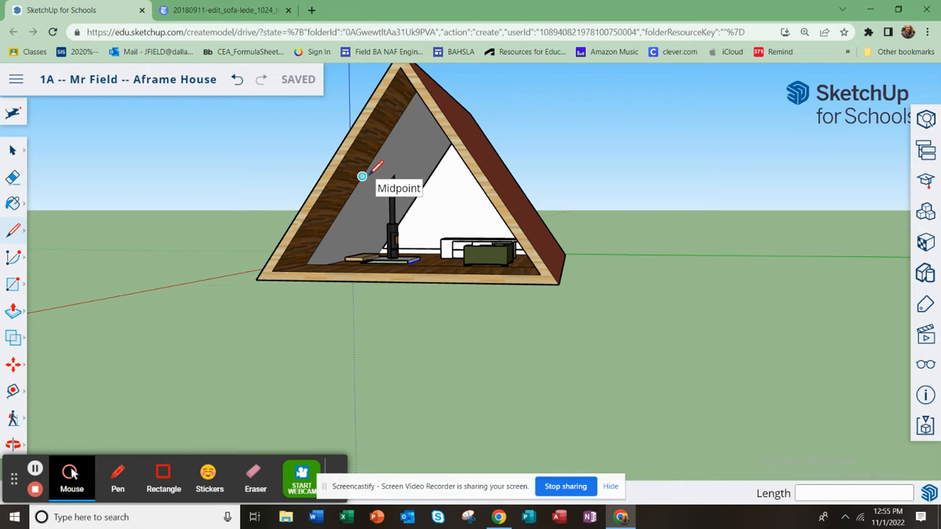
click(362, 176)
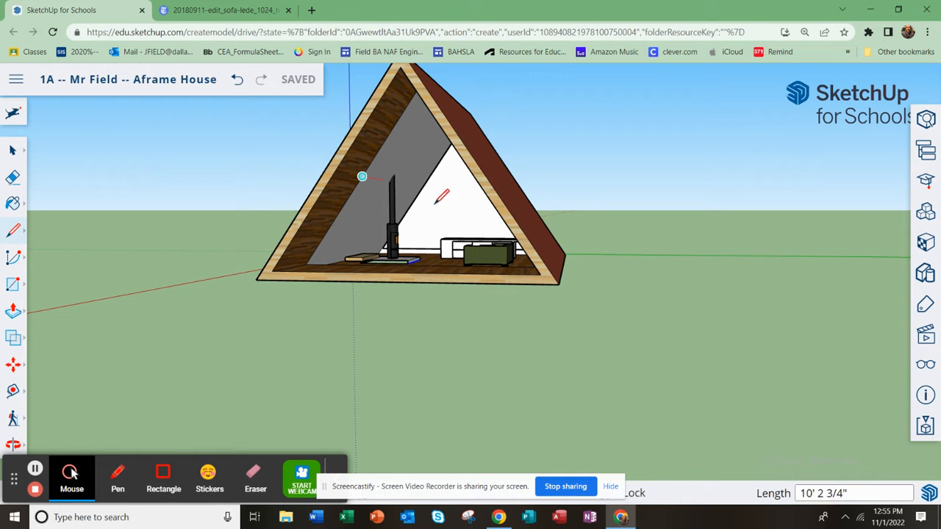
middle_click(442, 205)
middle_drag(442, 205, 513, 171)
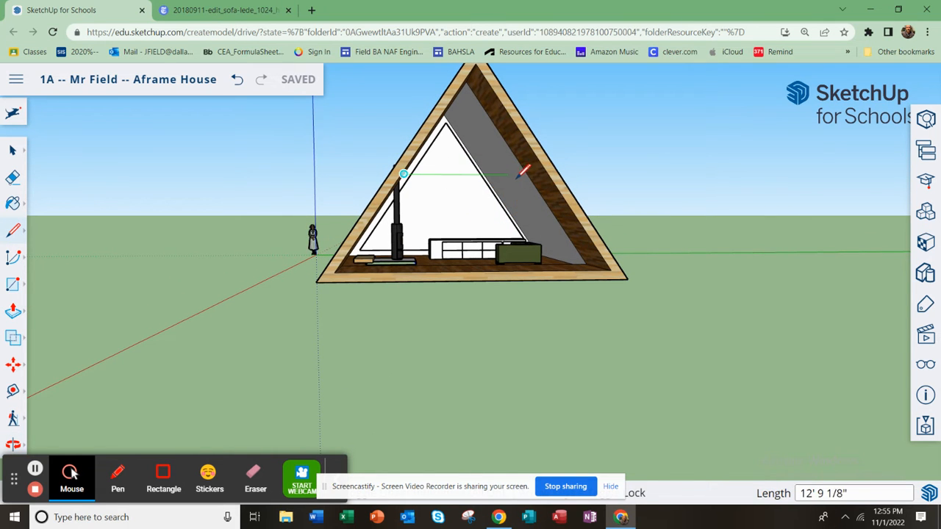
click(527, 174)
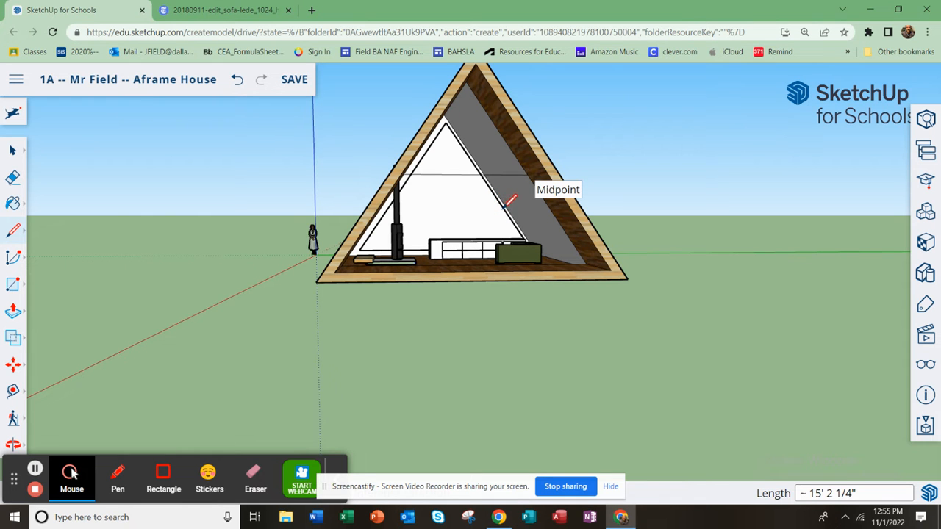
Hide the triangular face closing the back end of the house to open up the interior
middle_drag(473, 222, 327, 240)
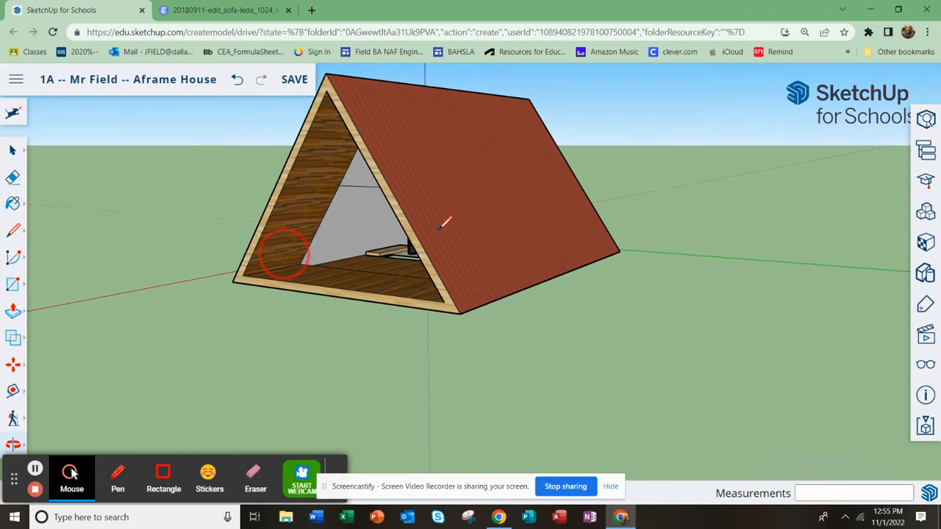
middle_drag(556, 225, 210, 240)
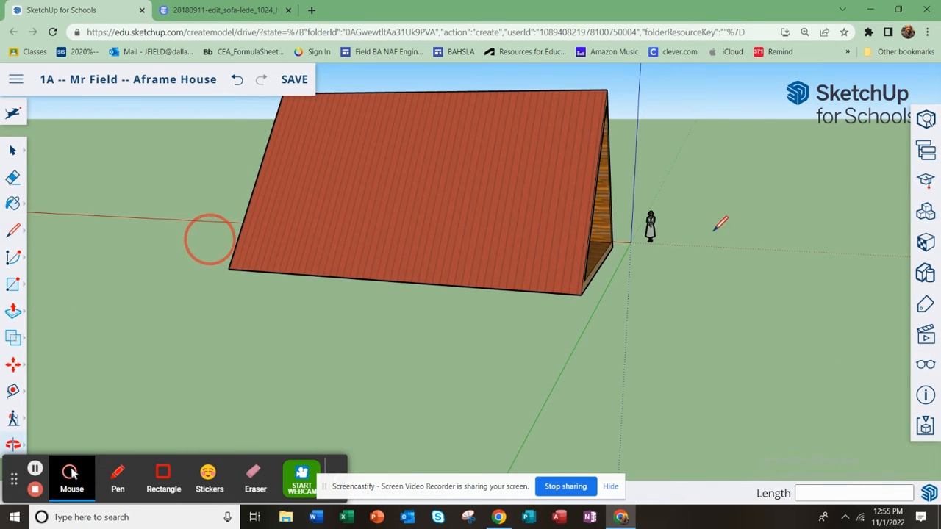
middle_drag(636, 231, 444, 215)
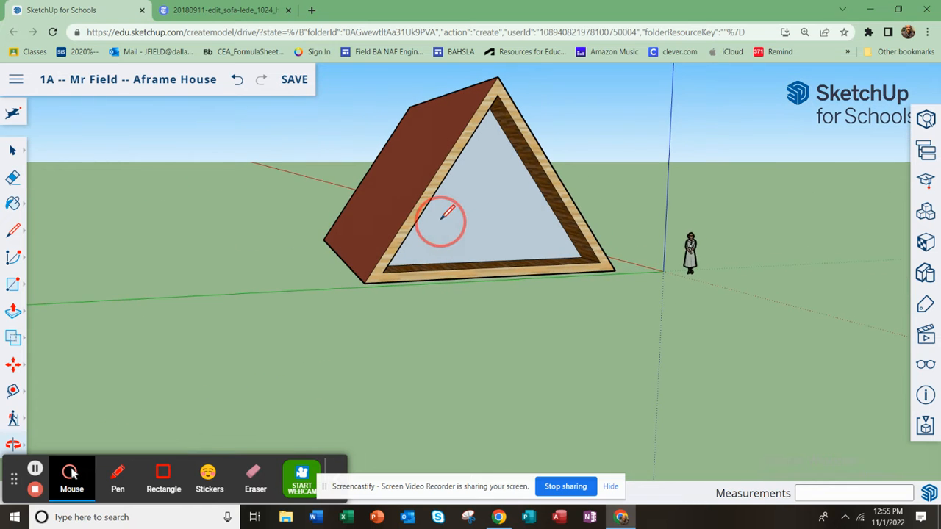
click(930, 247)
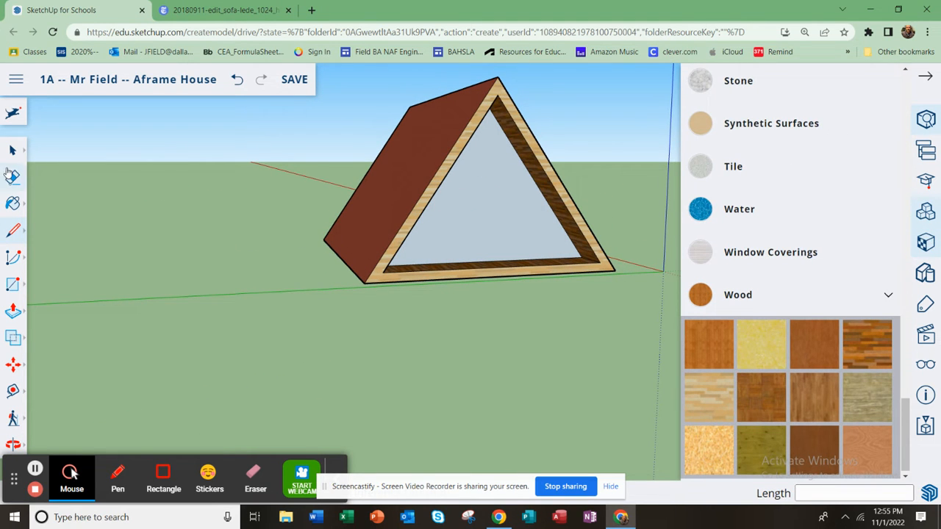
click(12, 150)
click(521, 219)
right_click(513, 219)
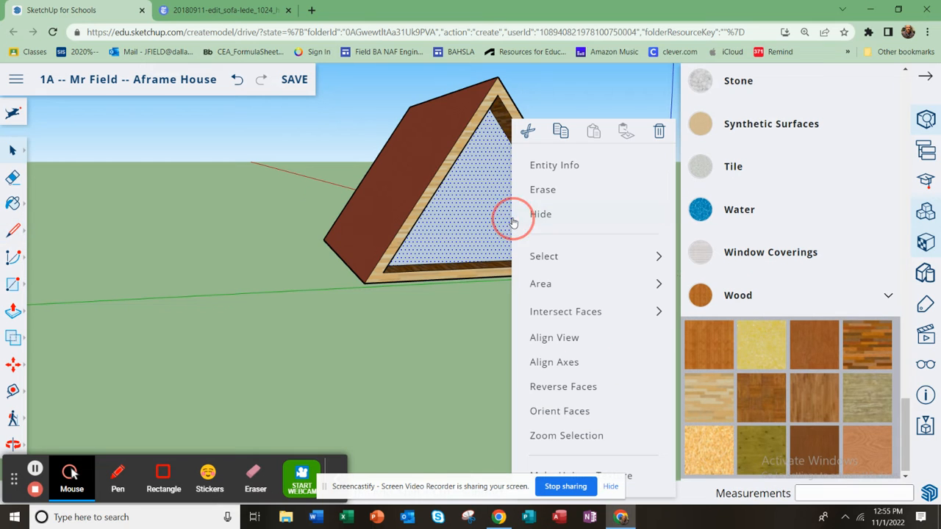
click(544, 214)
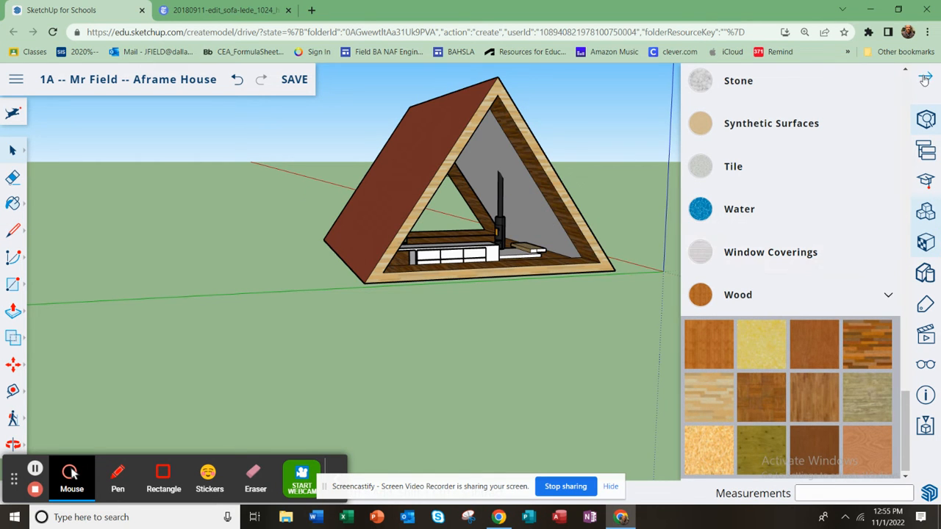
Draw a line about 34' 10" long along the stove-side sloped wall, from the mid-height line's end to the opposite edge's midpoint
scroll(537, 213, up, 3)
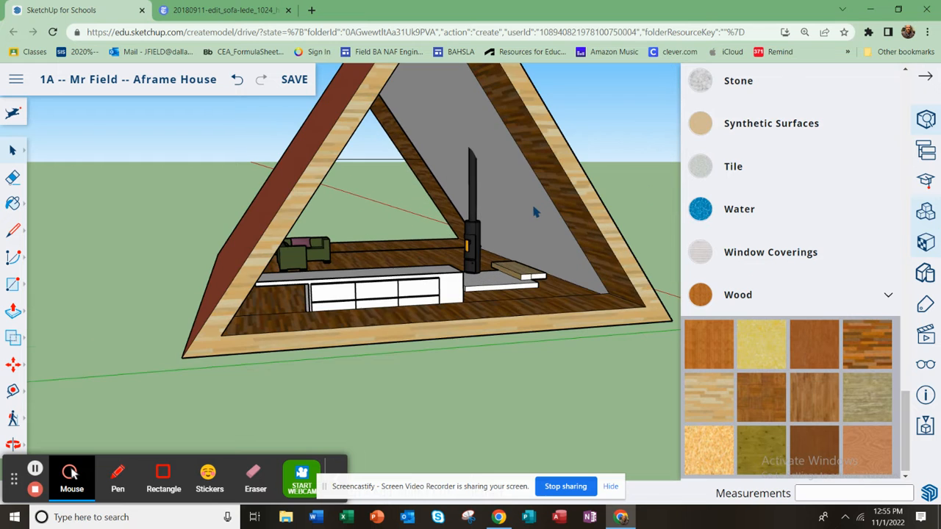
click(4, 232)
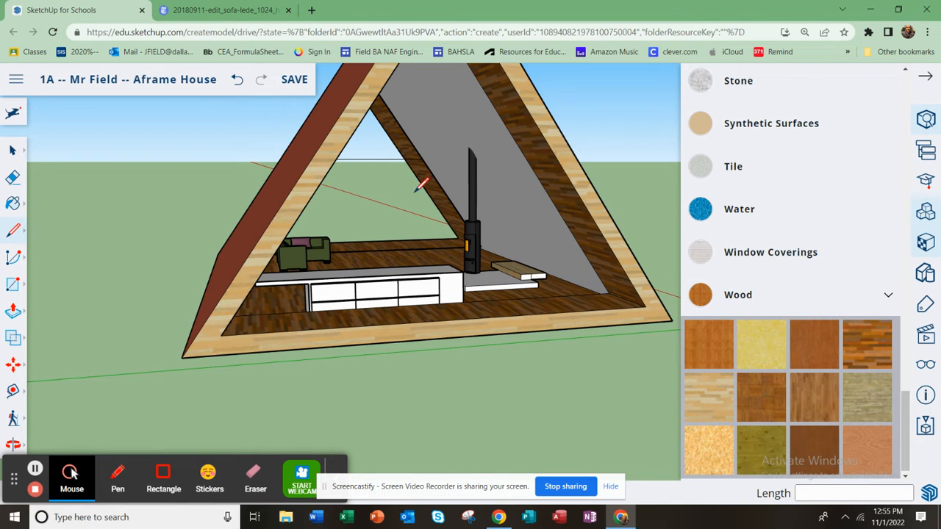
scroll(434, 188, up, 2)
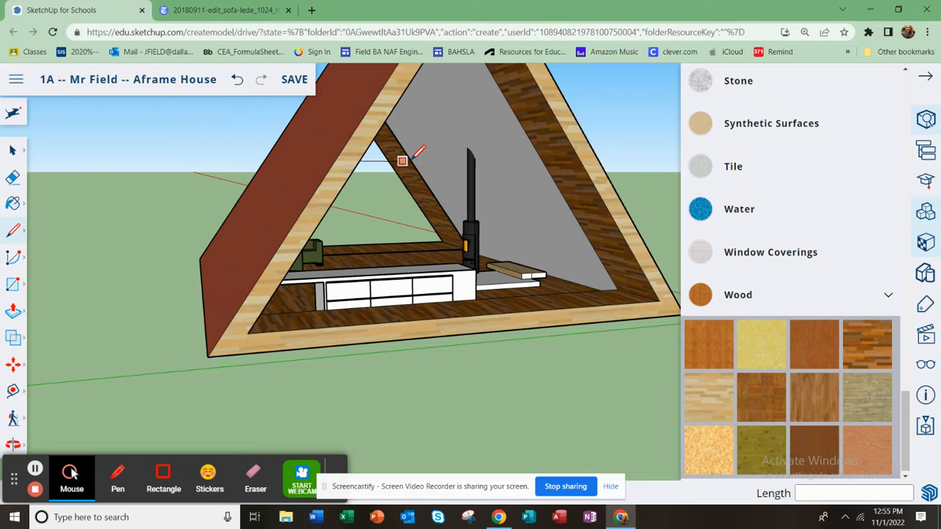
click(412, 160)
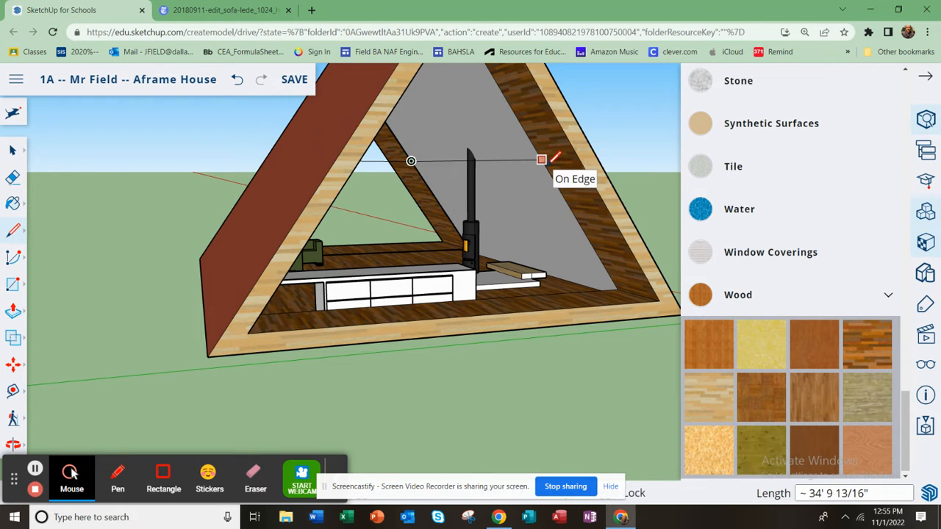
middle_drag(568, 167, 605, 174)
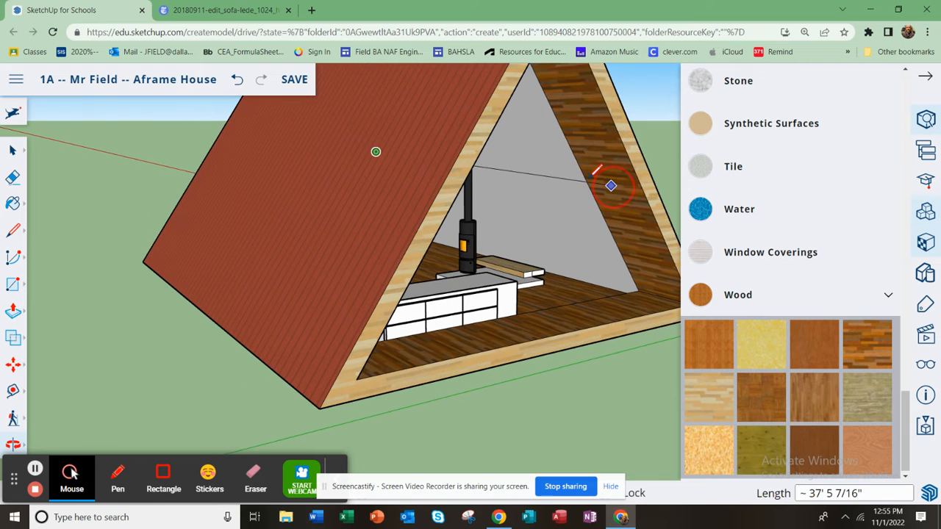
click(581, 169)
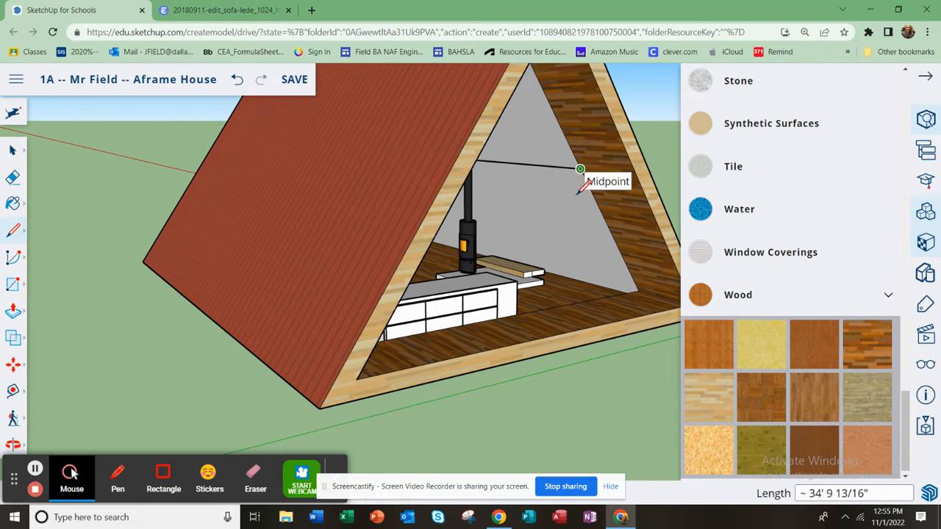
Close the mid-height loft floor face with a cross line about 14' 10" long and a wall line about 34' 10" long
middle_drag(585, 237, 481, 235)
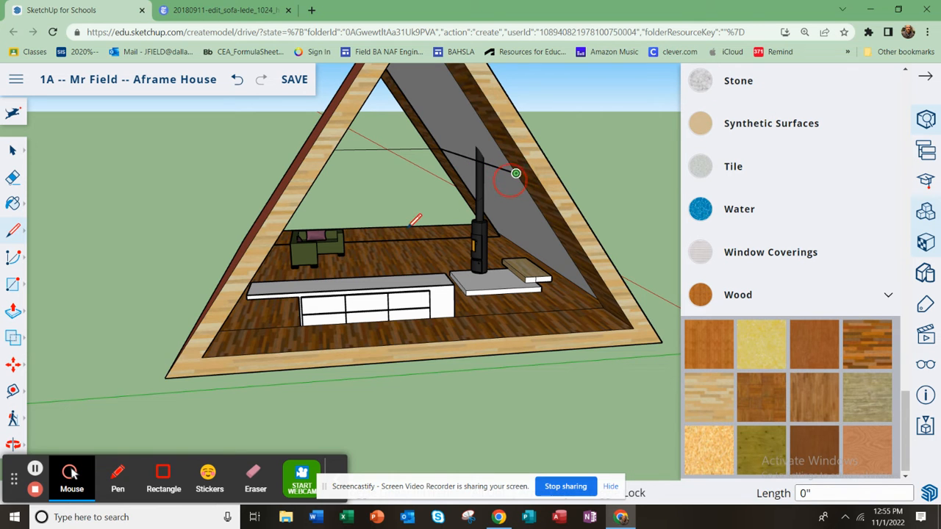
middle_drag(366, 222, 262, 179)
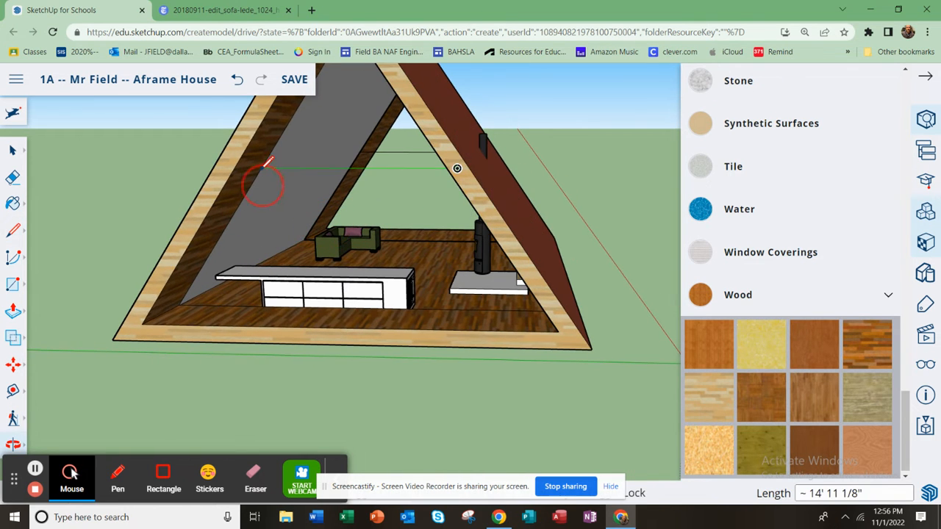
click(262, 168)
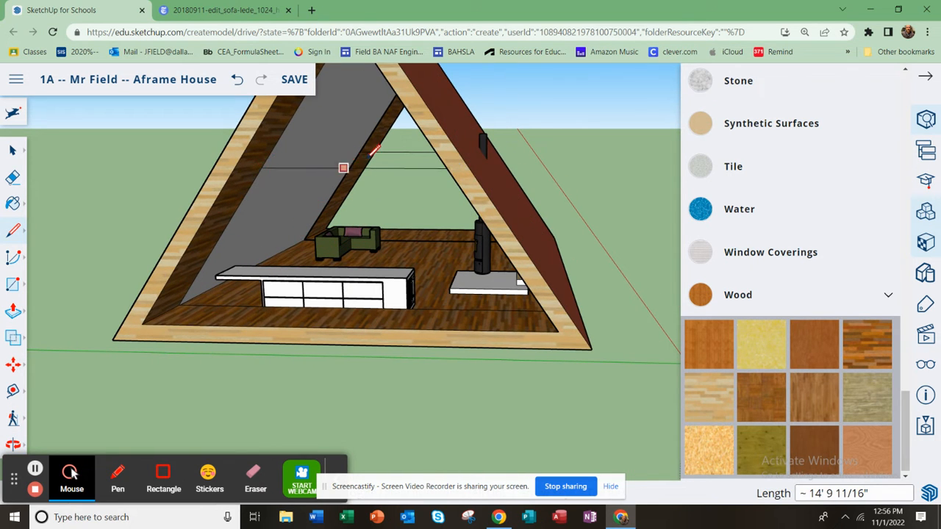
click(263, 168)
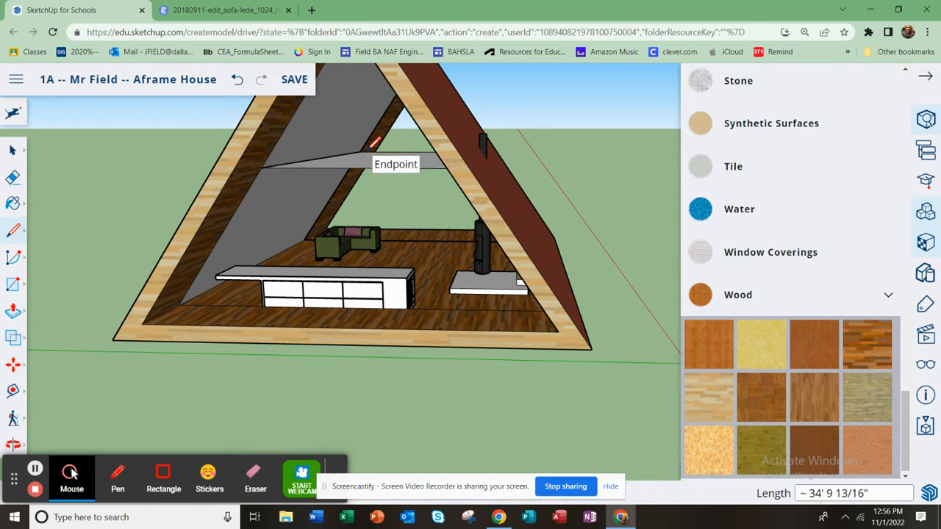
middle_drag(434, 229, 356, 269)
middle_drag(267, 291, 216, 300)
mouse_move(573, 278)
middle_down()
mouse_move(309, 305)
mouse_move(183, 275)
mouse_move(196, 257)
middle_up()
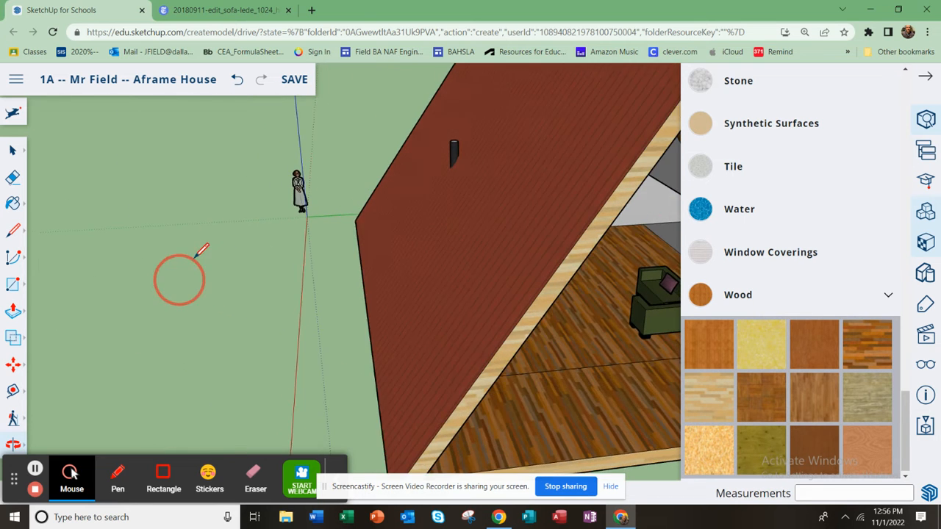
scroll(206, 249, down, 5)
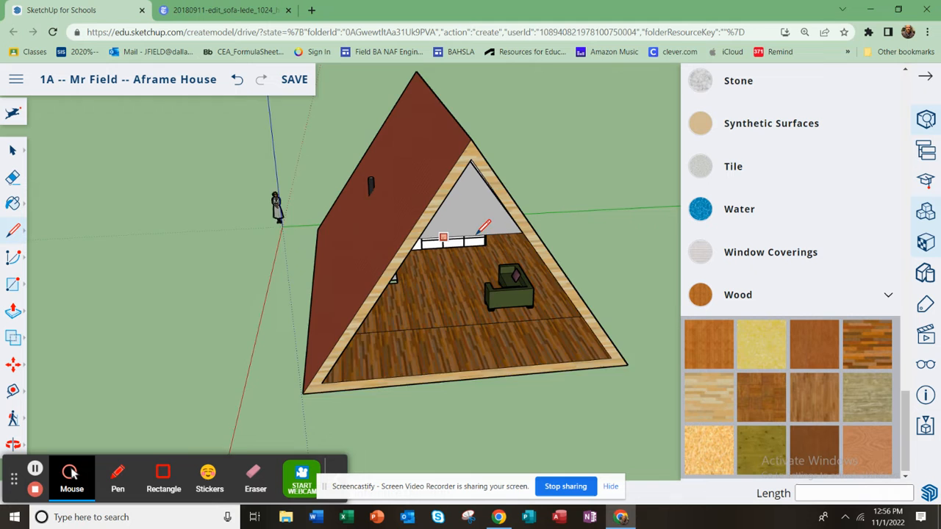
scroll(483, 231, up, 3)
middle_drag(496, 244, 431, 248)
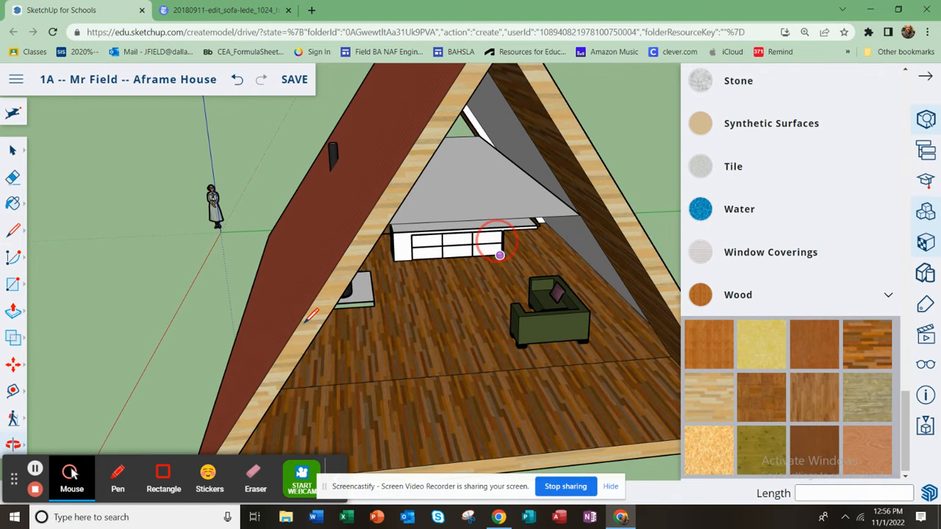
click(12, 366)
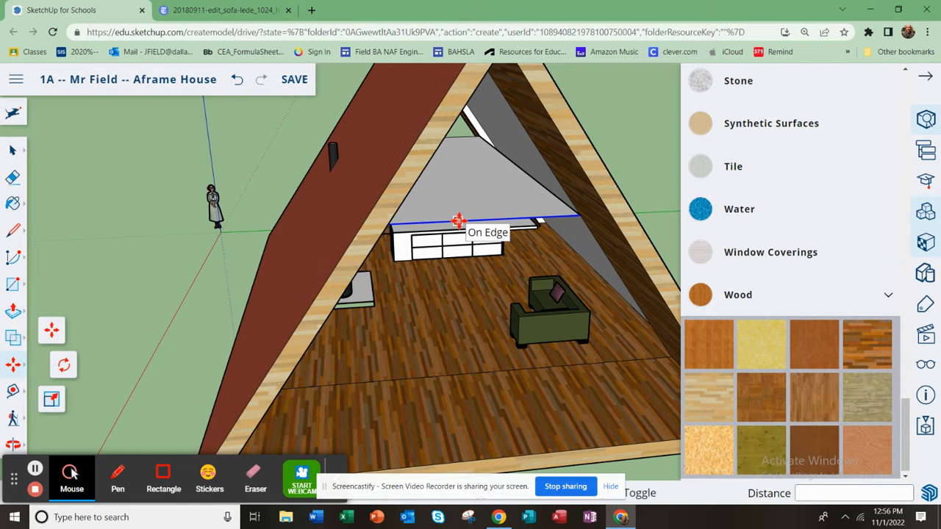
click(458, 221)
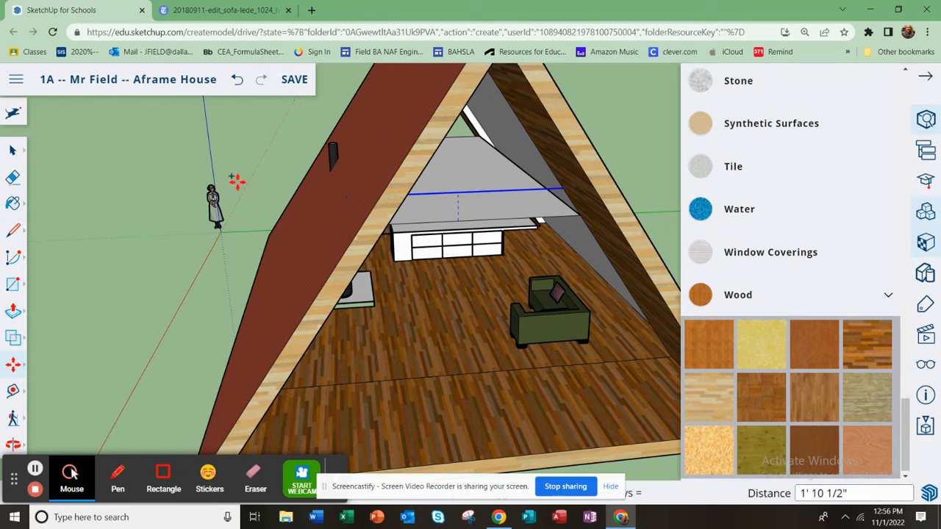
click(12, 150)
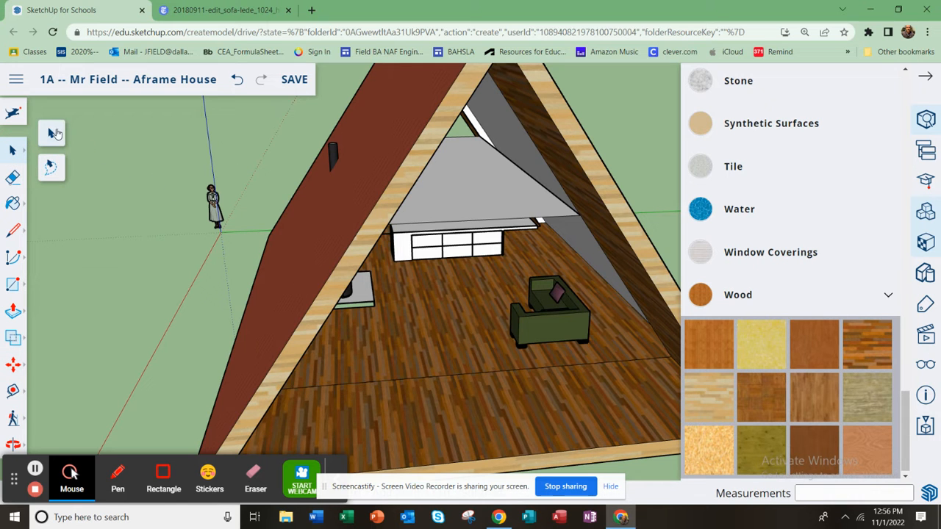
click(56, 133)
Draw a line about 15' long across the loft floor, joining the midpoints of its two side edges
middle_drag(508, 224, 440, 214)
click(11, 232)
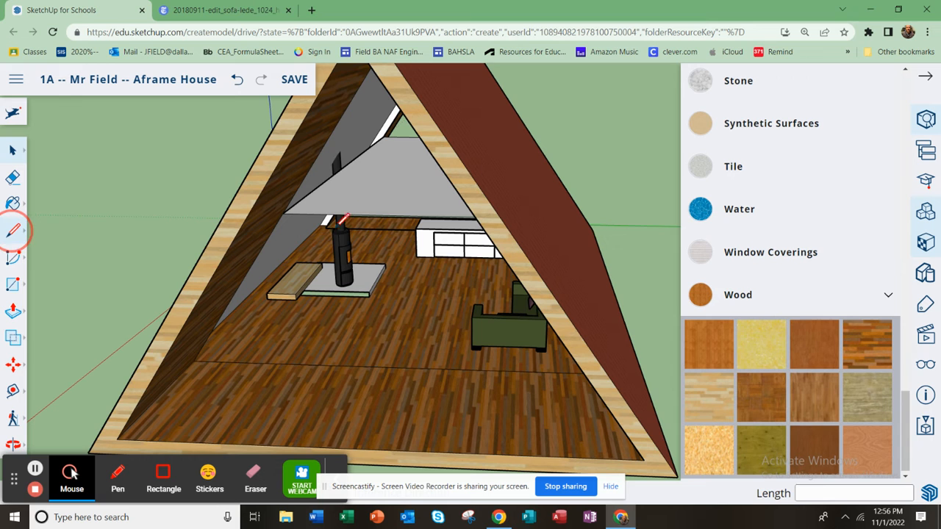
middle_drag(347, 179, 359, 181)
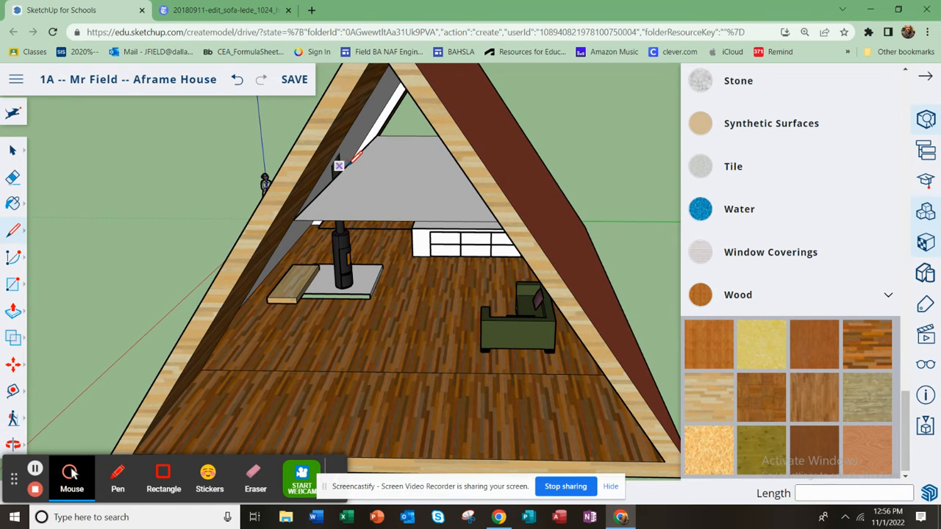
click(346, 168)
middle_drag(378, 178, 435, 161)
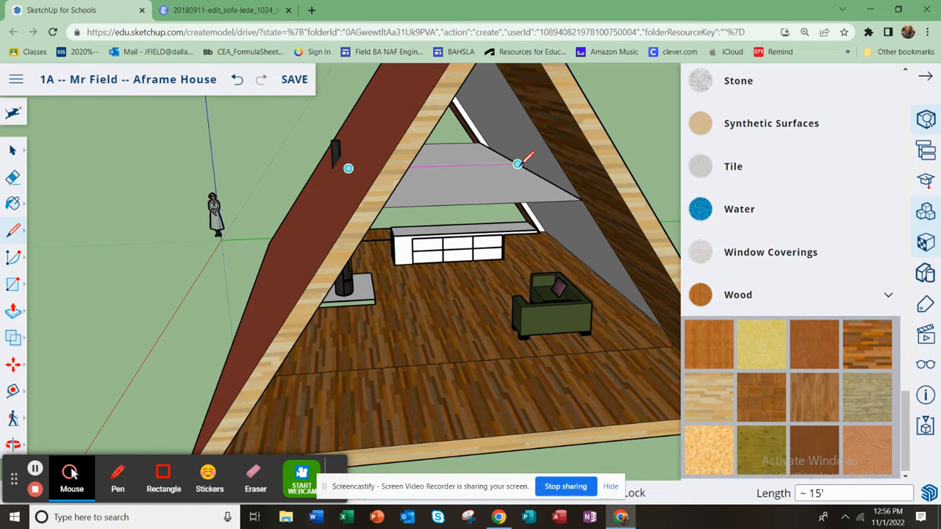
click(518, 163)
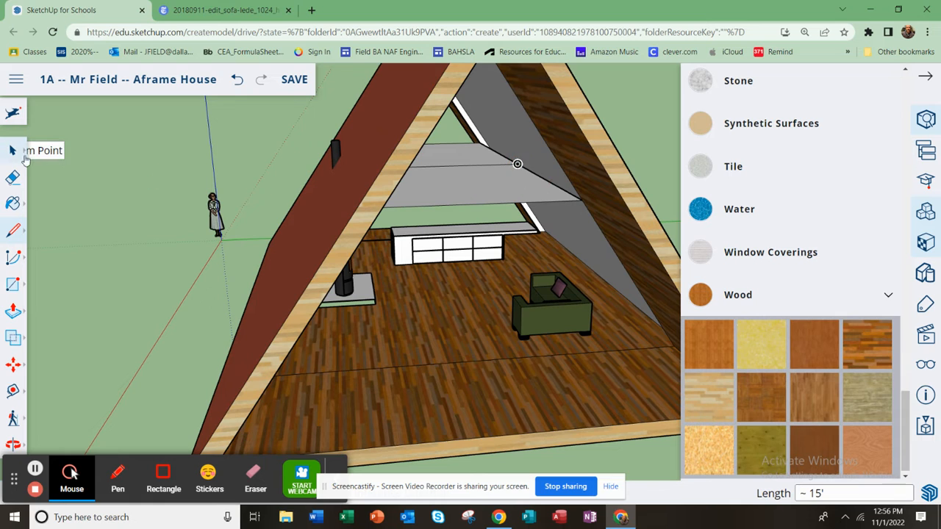
Delete the loft floor half above the couch together with its leftover outer cross line
click(14, 151)
click(478, 191)
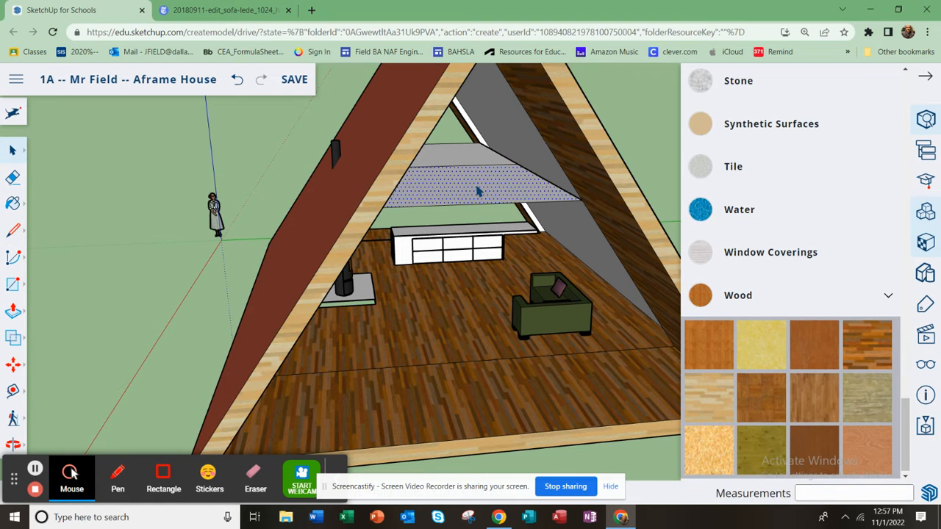
key(Delete)
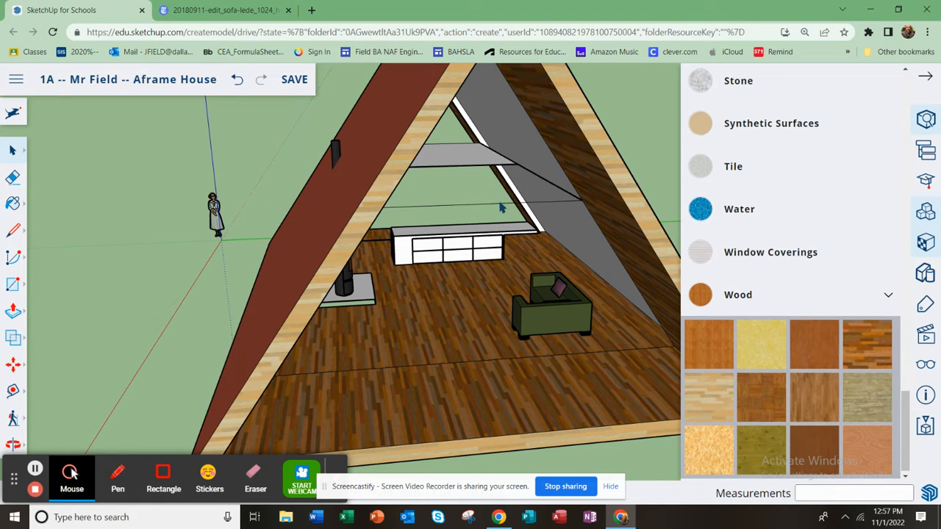
click(496, 211)
key(Delete)
Delete the leftover loft edges running along both sloped walls in front of the remaining loft floor
click(555, 193)
middle_drag(481, 210, 315, 188)
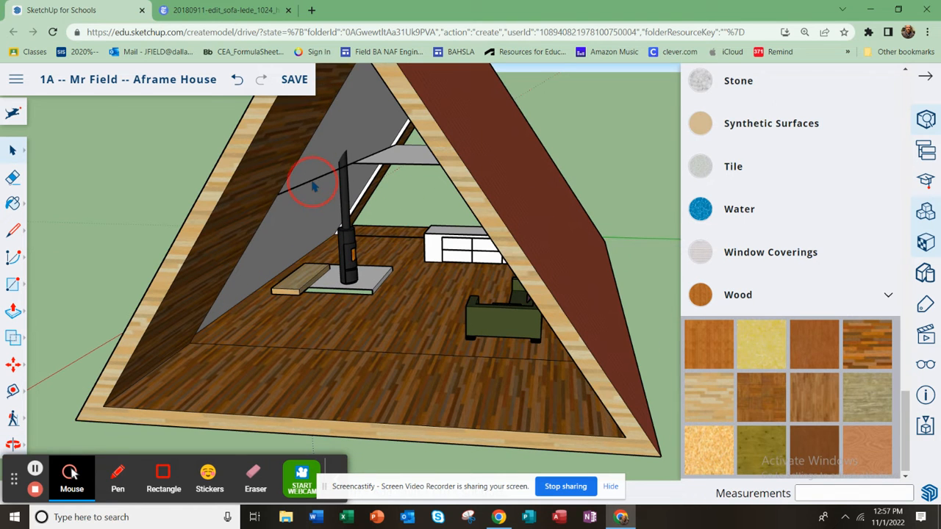
middle_drag(410, 252, 452, 387)
scroll(437, 351, down, 5)
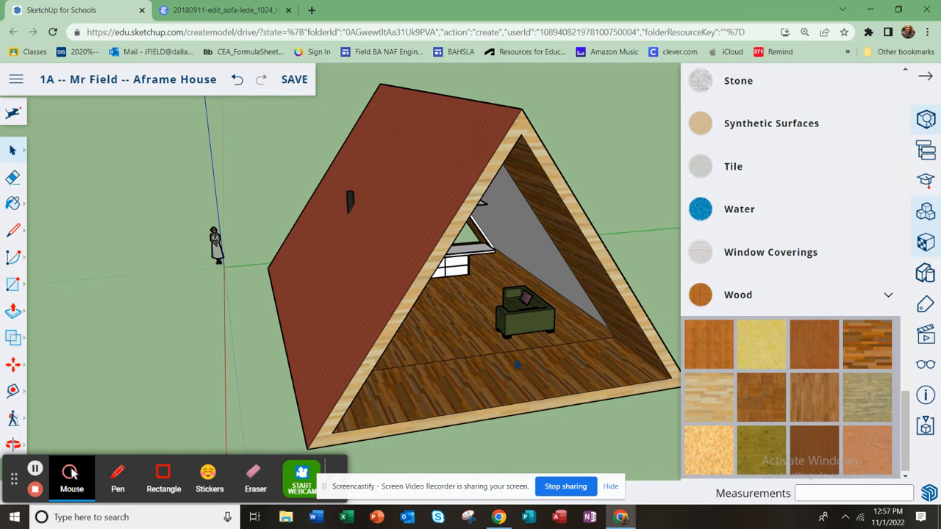
Try to close the front opening by tracing a line from the inner floor corner up to the roof peak
middle_drag(517, 365, 489, 350)
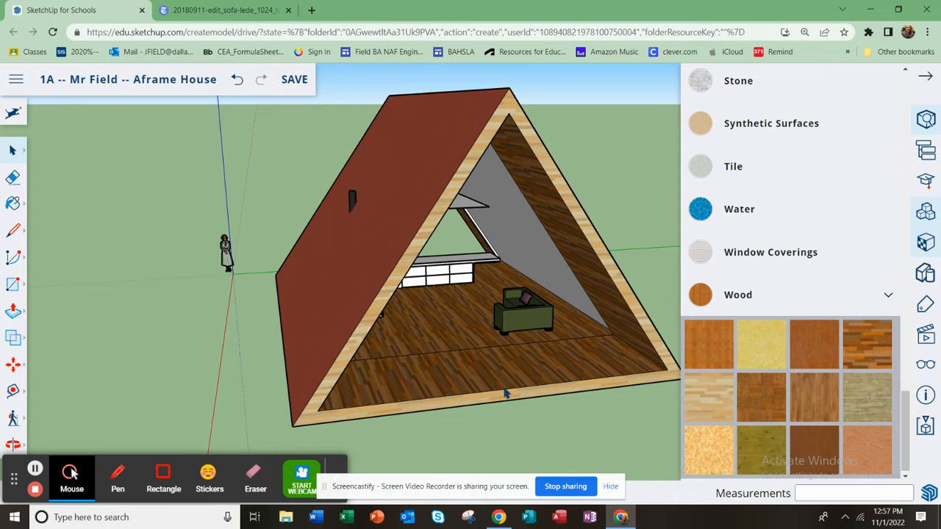
middle_drag(450, 367, 332, 369)
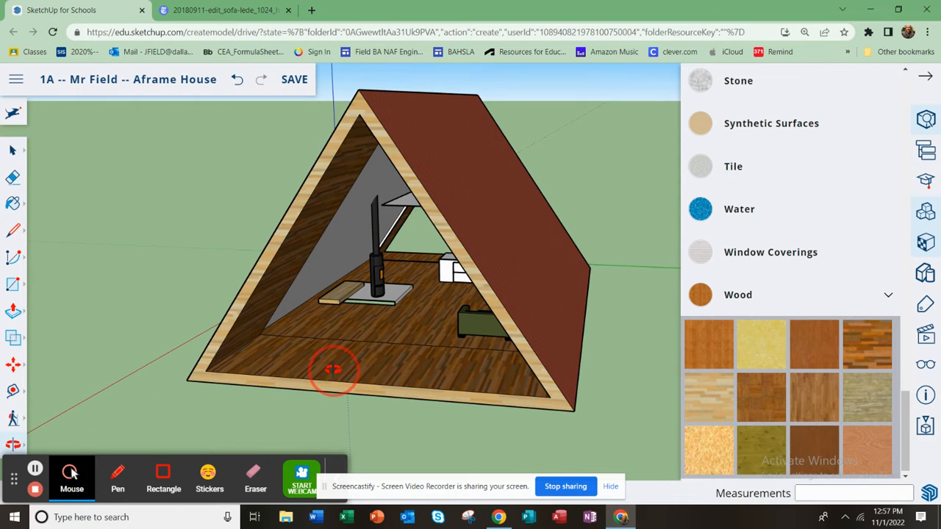
mouse_move(15, 231)
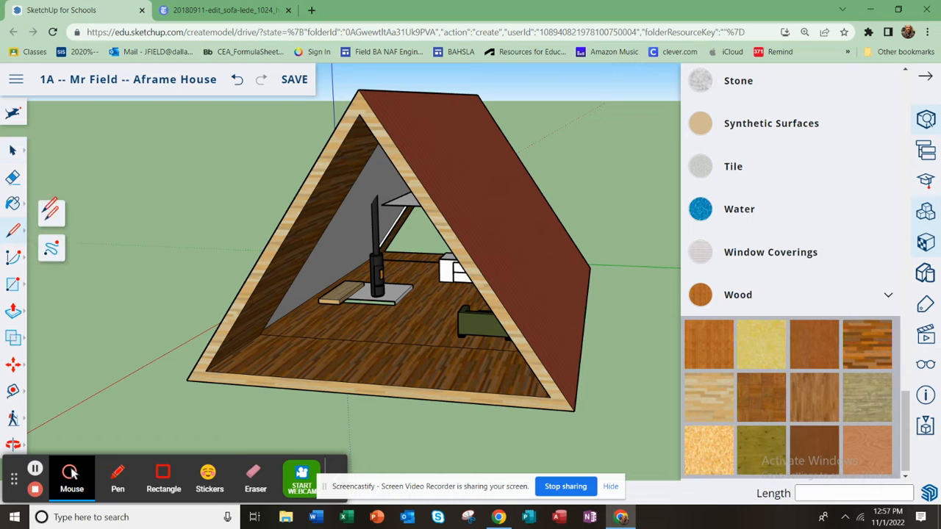
click(49, 212)
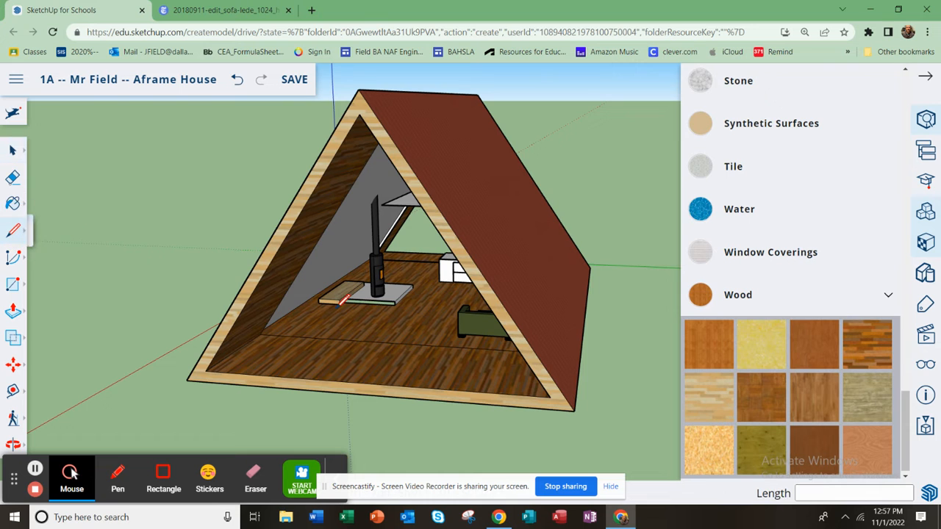
click(259, 335)
middle_drag(331, 290, 390, 184)
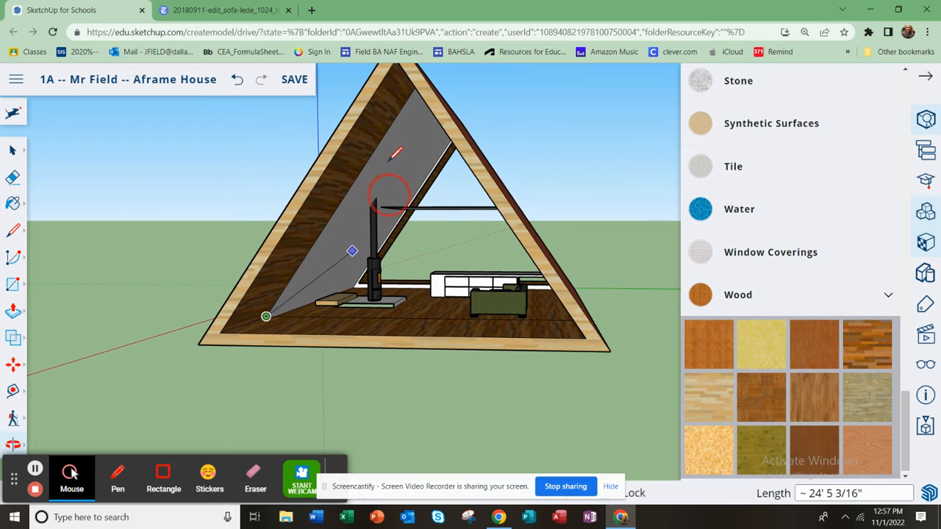
middle_drag(395, 134, 420, 105)
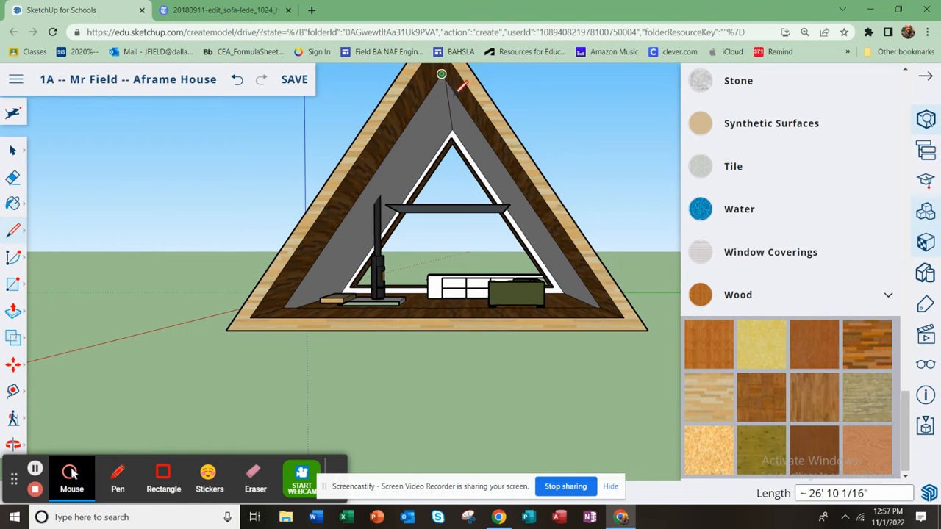
mouse_move(465, 222)
middle_down()
mouse_move(457, 247)
mouse_move(418, 275)
middle_up()
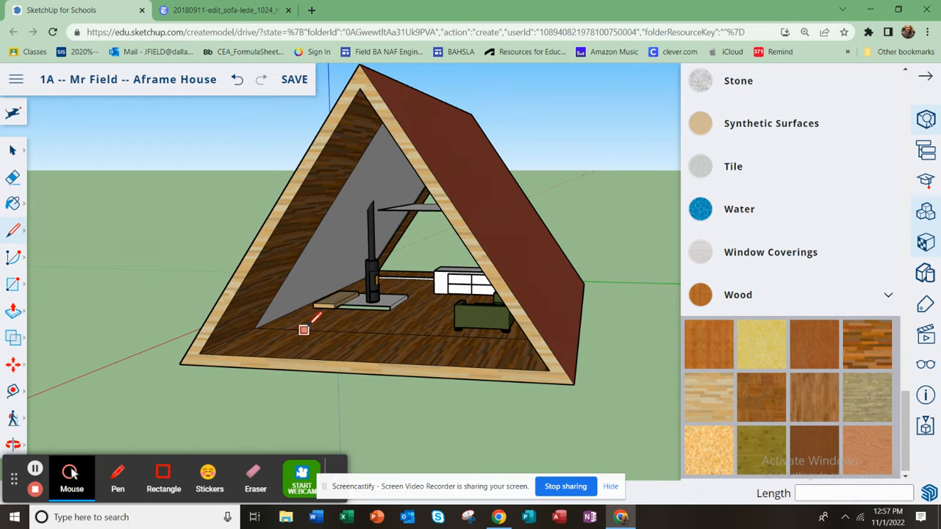
click(298, 329)
Turn on the display of hidden geometry
click(925, 77)
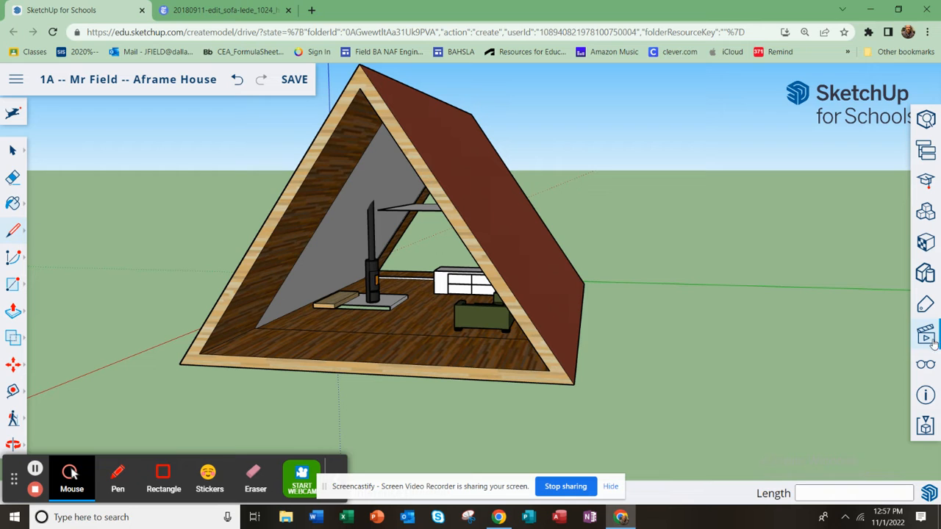
click(926, 367)
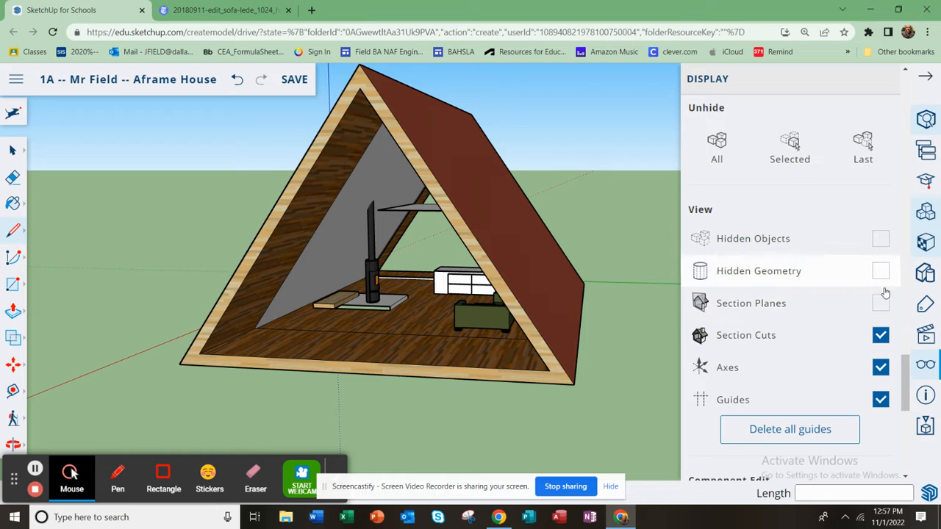
click(881, 240)
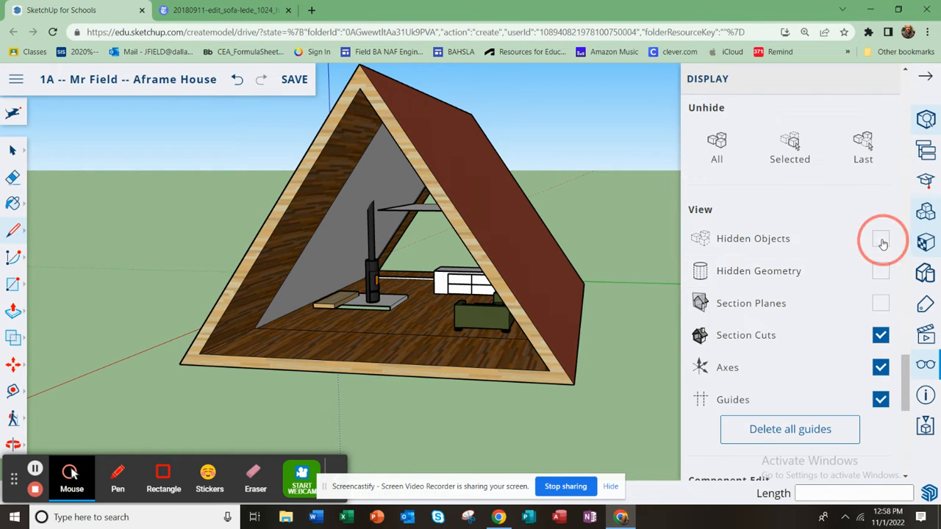
click(881, 253)
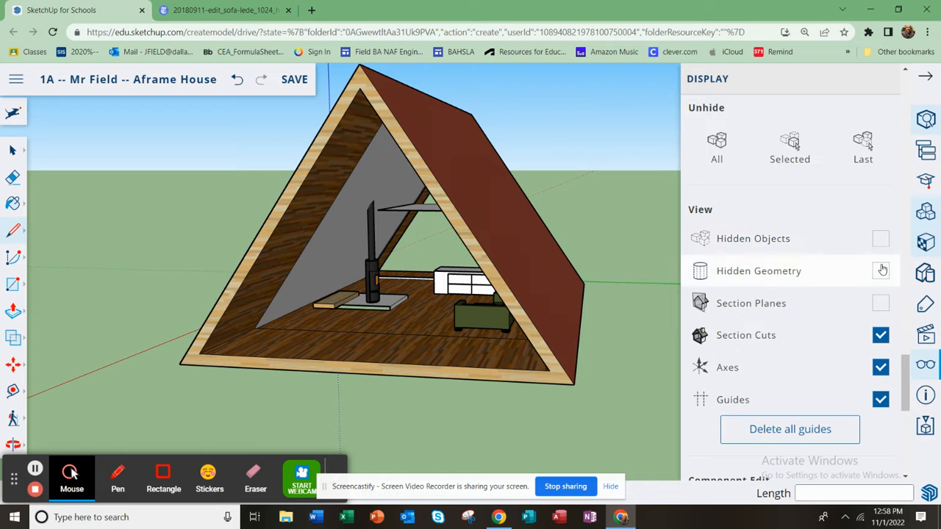
click(881, 271)
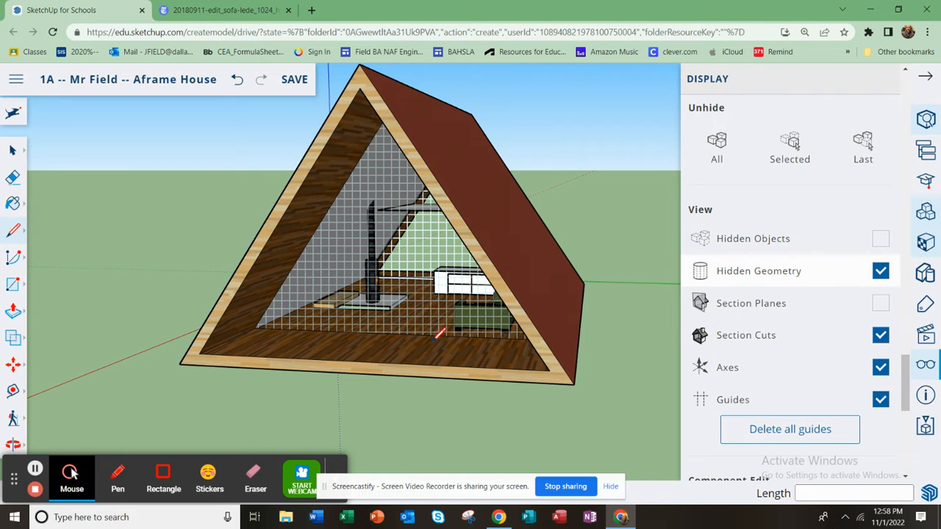
Unhide the glass face across the front opening and turn the hidden geometry display off
click(12, 150)
click(327, 292)
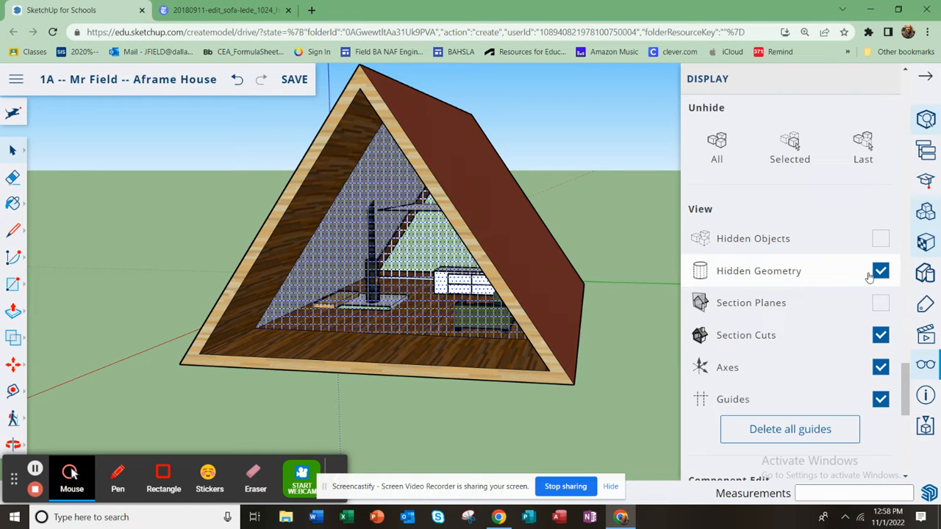
right_click(346, 283)
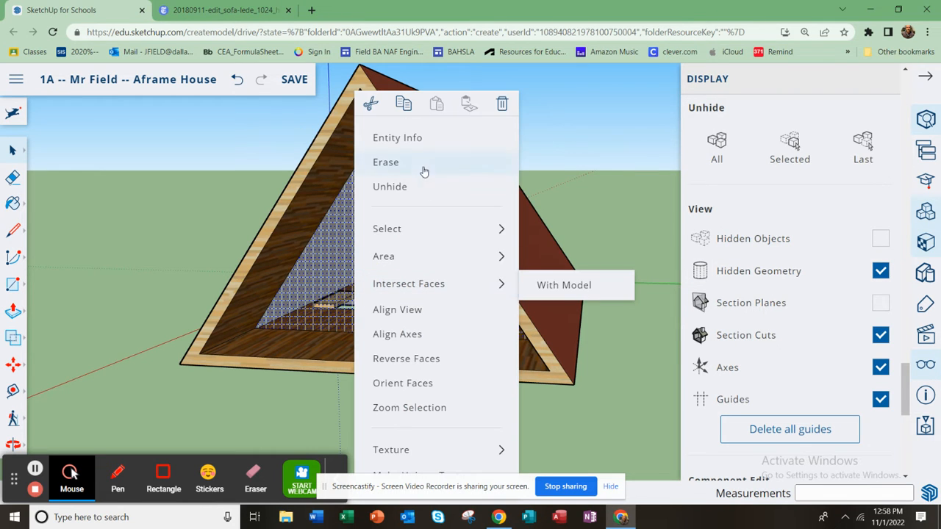
click(418, 188)
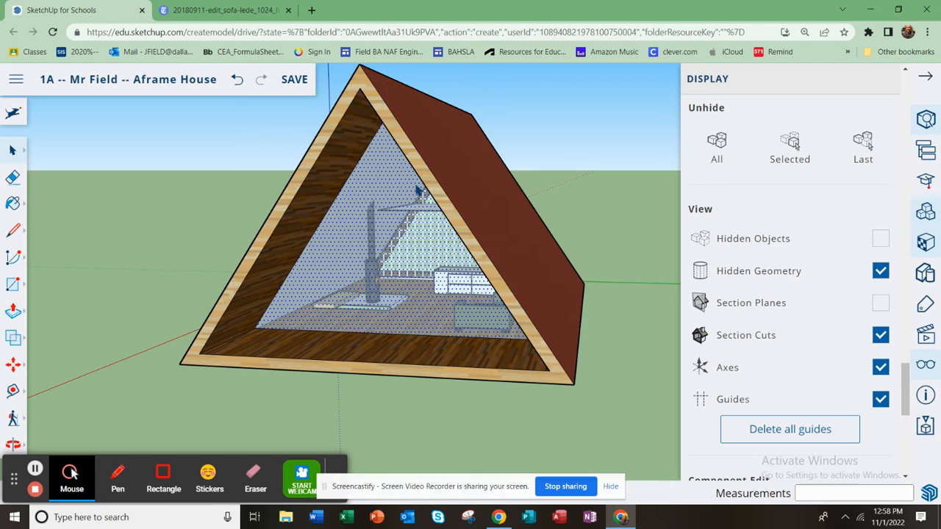
click(105, 166)
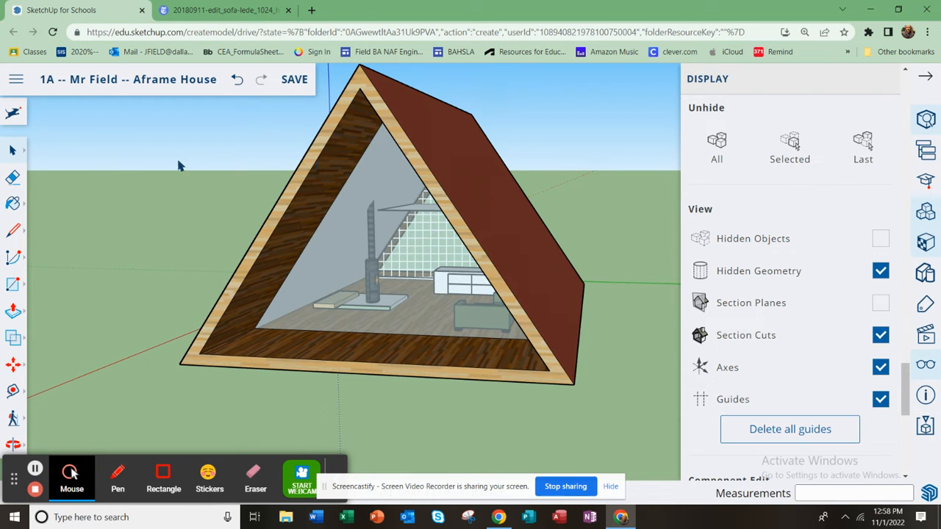
click(881, 271)
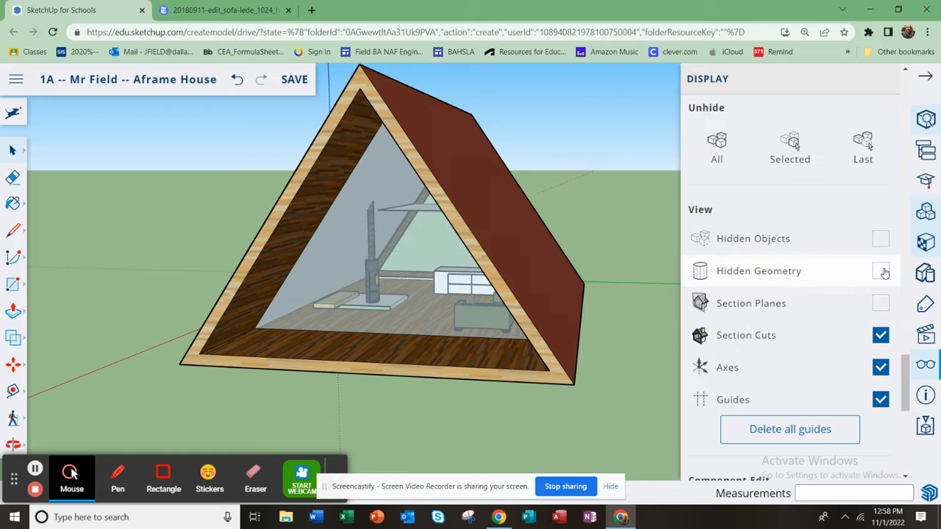
click(925, 76)
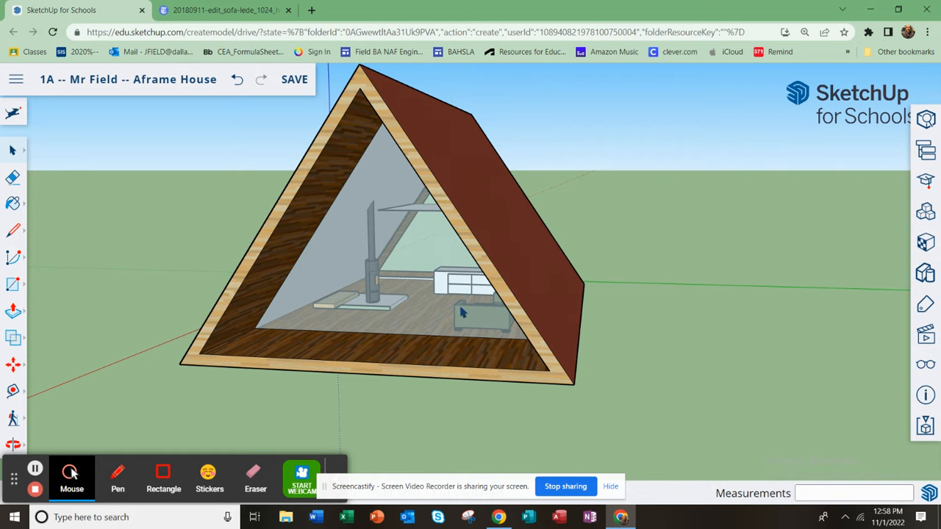
Draw a door rectangle about 5' wide and 9' 5" high on the front glass face, starting on its floor edge
middle_drag(507, 333, 424, 333)
click(13, 230)
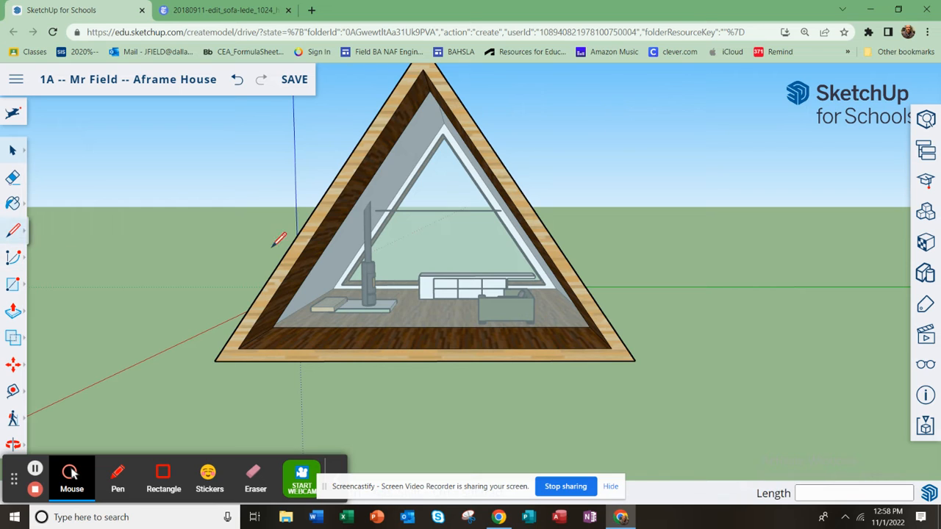
click(12, 284)
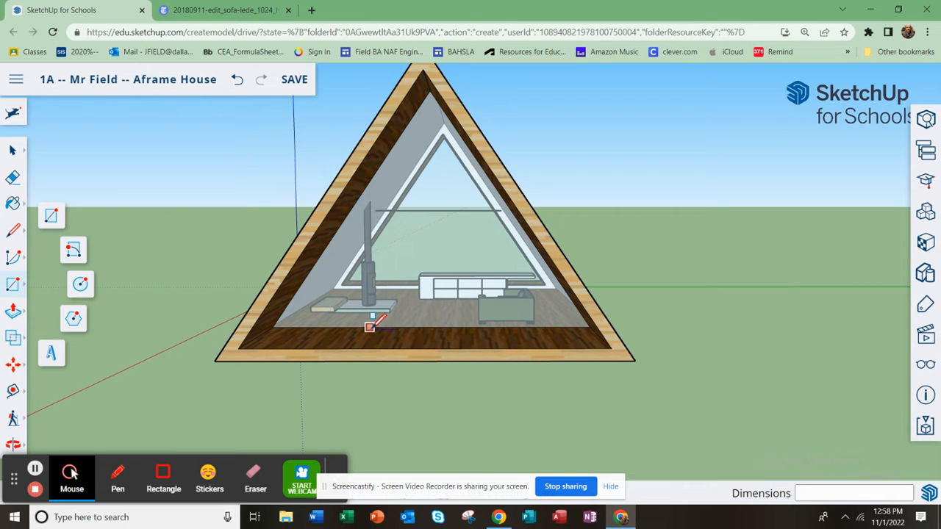
click(369, 328)
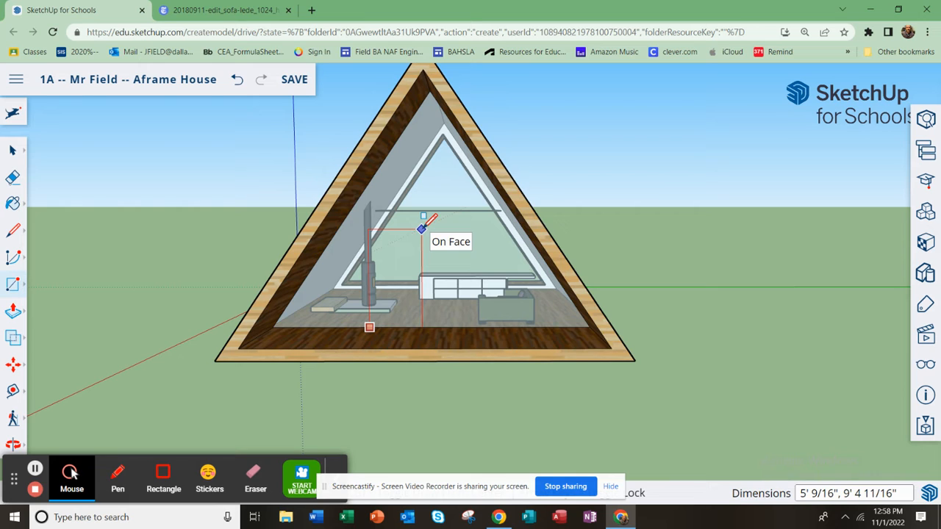
click(421, 229)
Offset the door rectangle's outline outward to form a narrow door frame on the glass wall
mouse_move(412, 301)
middle_down()
mouse_move(429, 287)
mouse_move(396, 299)
middle_up()
scroll(391, 222, up, 3)
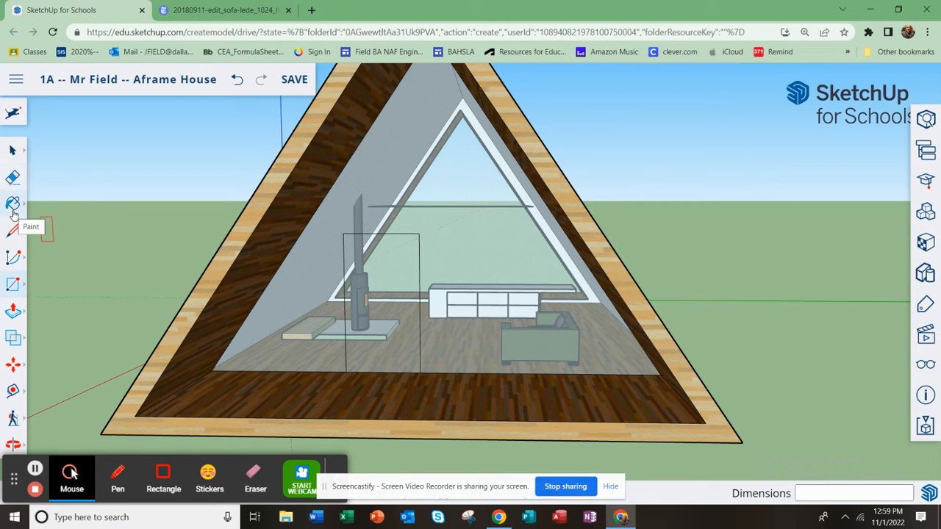
click(22, 315)
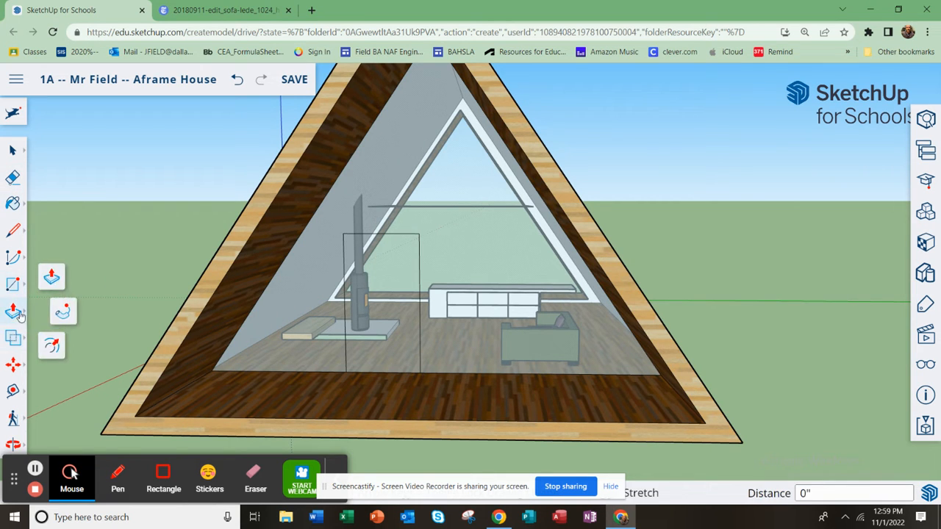
click(52, 344)
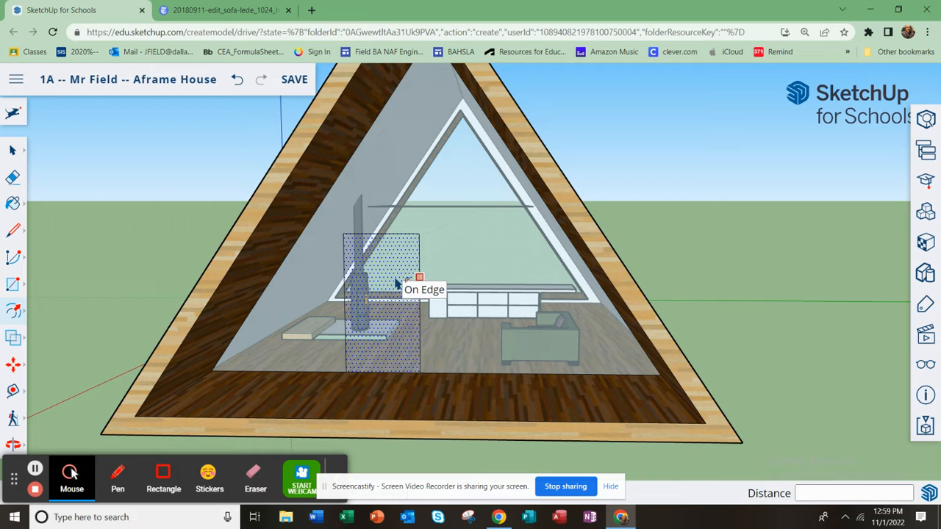
click(397, 283)
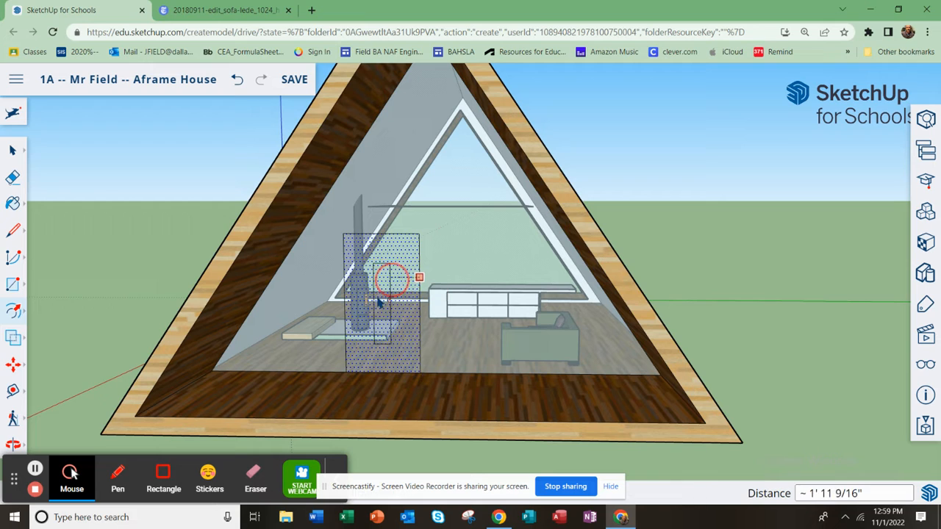
click(431, 264)
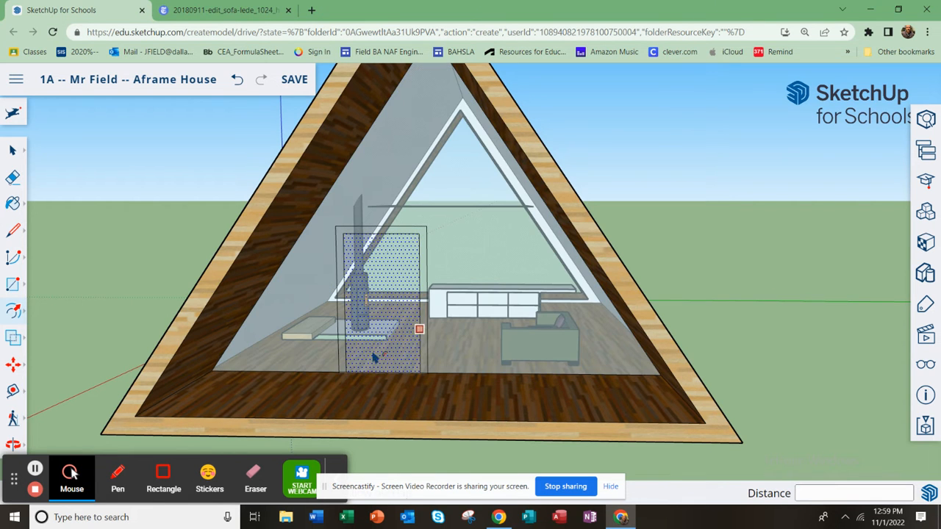
Offset the edges of the glass face surrounding the door inward by about 9 9/16"
middle_drag(380, 359, 360, 386)
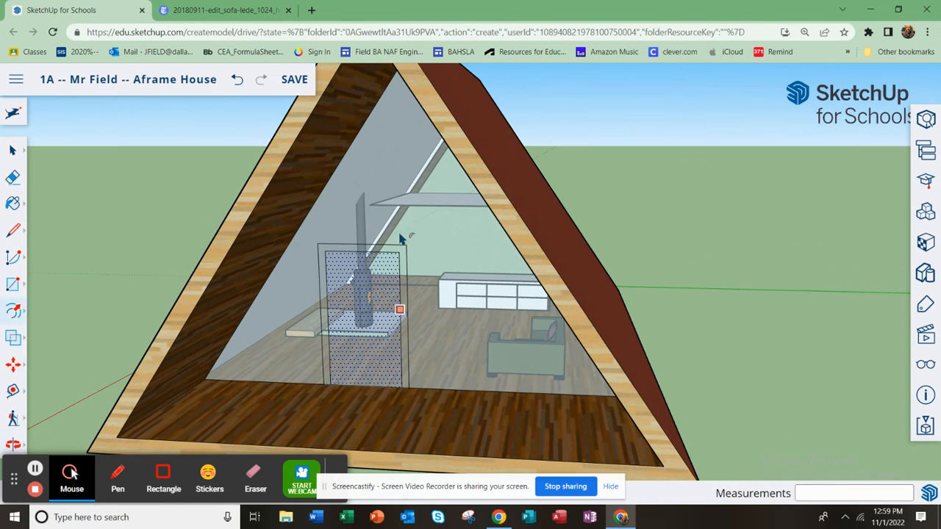
click(333, 222)
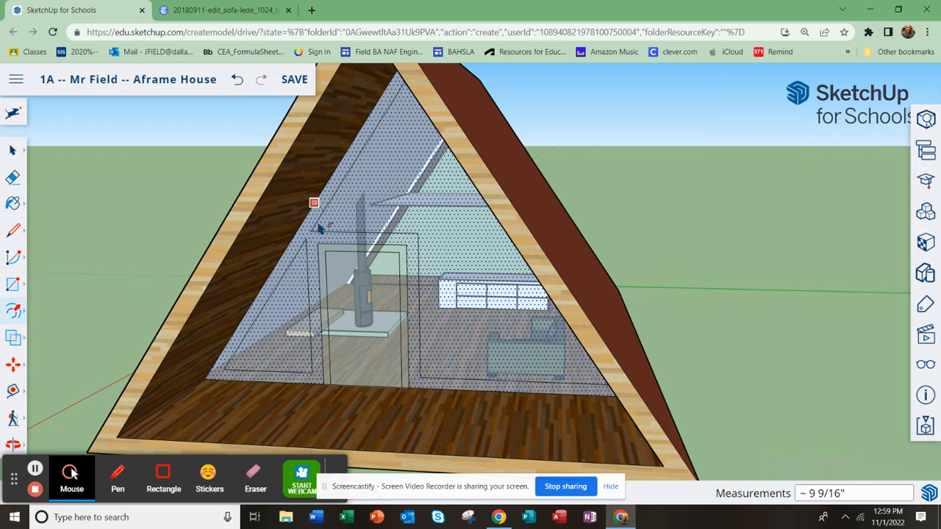
click(318, 225)
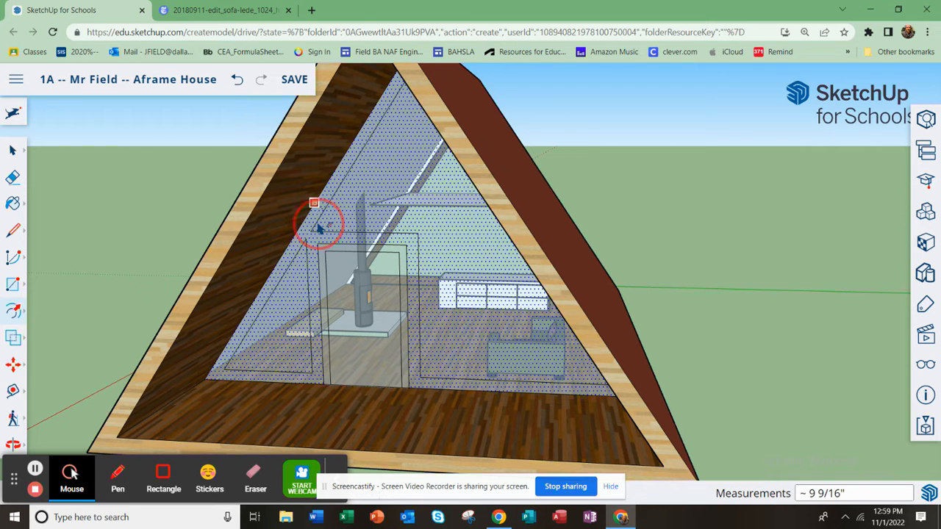
Paint the border face between the offset outline and the glass wall's edges with the light plank wood material
middle_drag(515, 306, 563, 377)
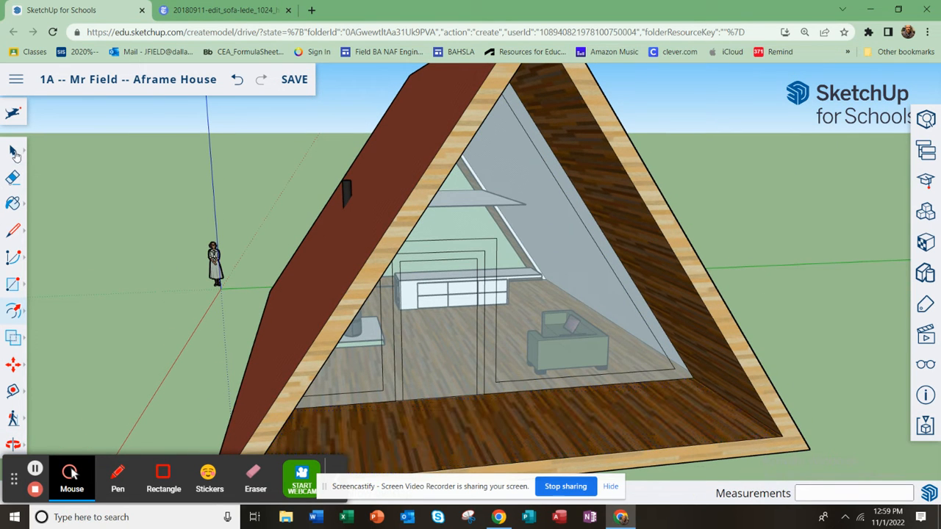
click(15, 152)
click(53, 137)
click(505, 387)
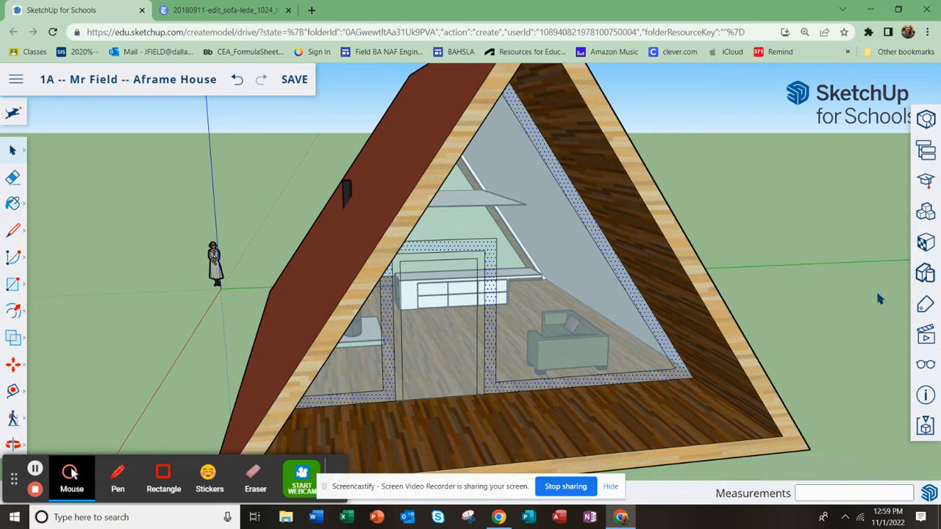
click(925, 242)
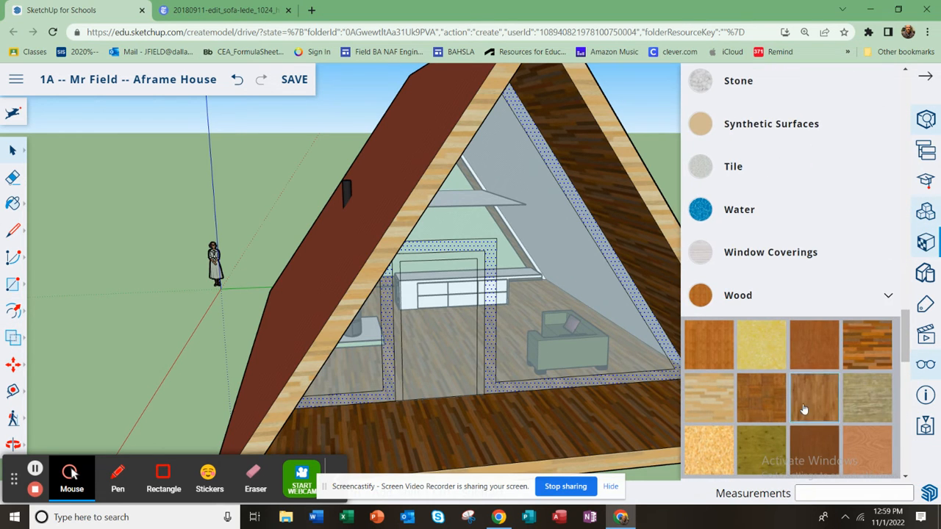
click(708, 401)
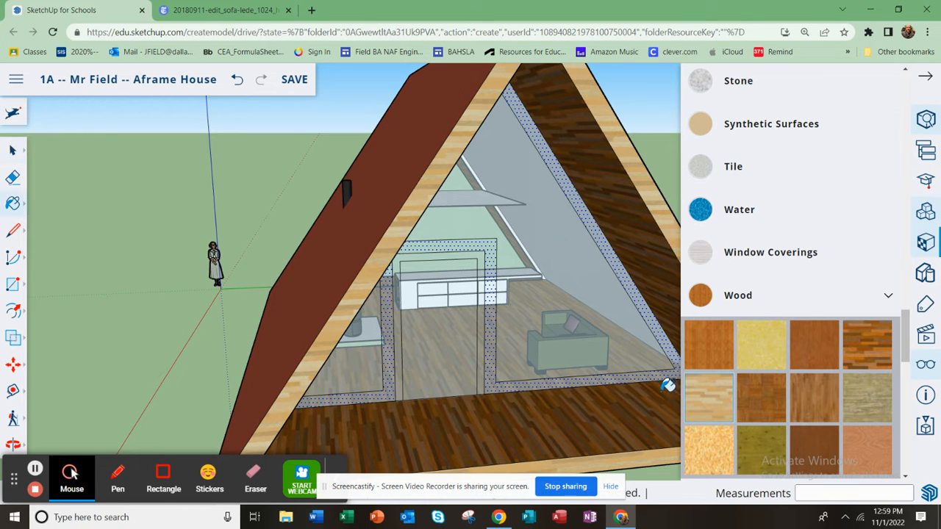
click(619, 372)
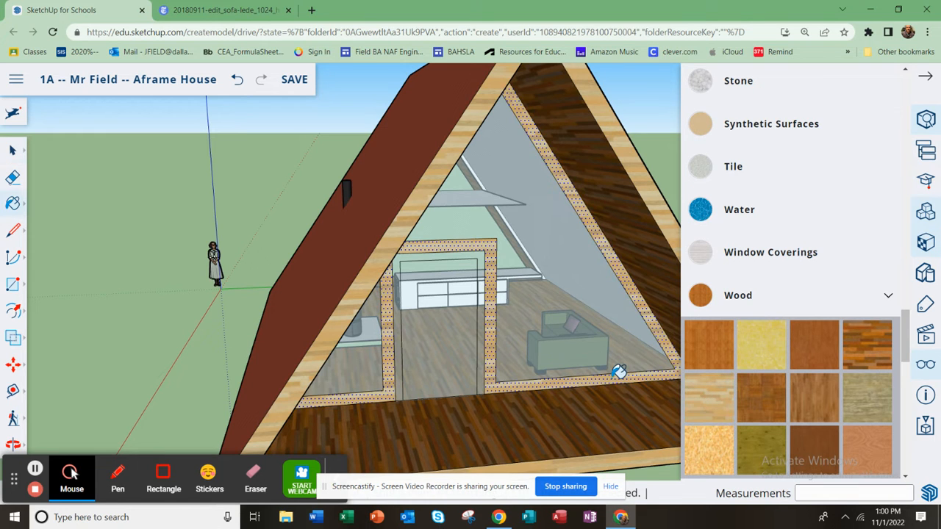
Push/Pull the light plank frame face around the glass and door outward by 9 9/16"
click(16, 312)
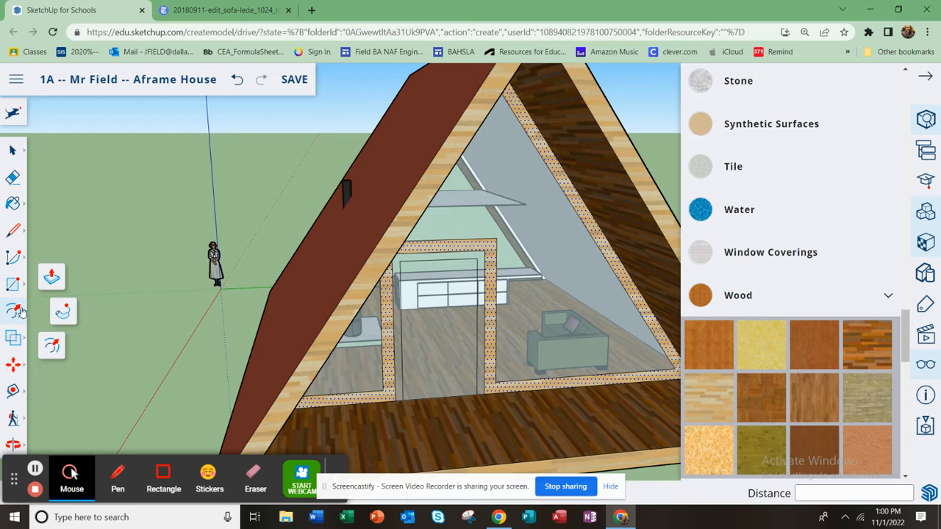
click(46, 274)
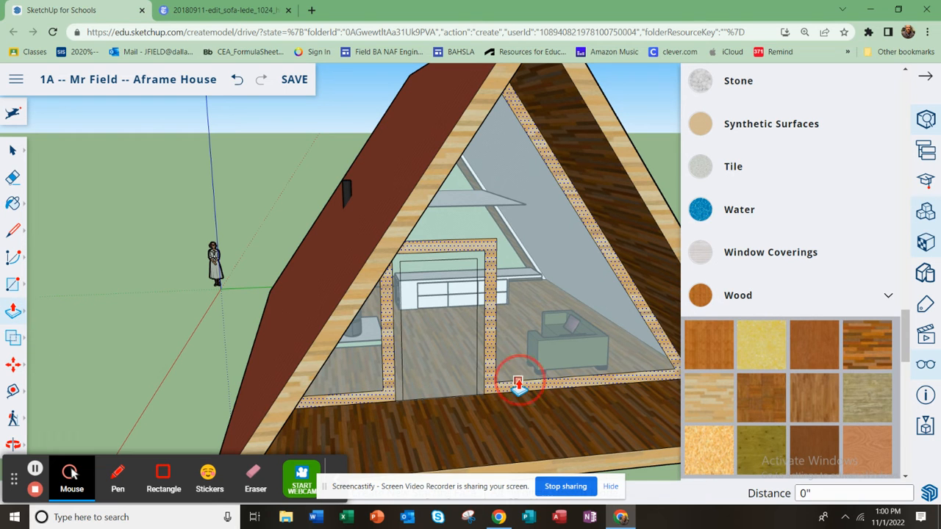
click(519, 387)
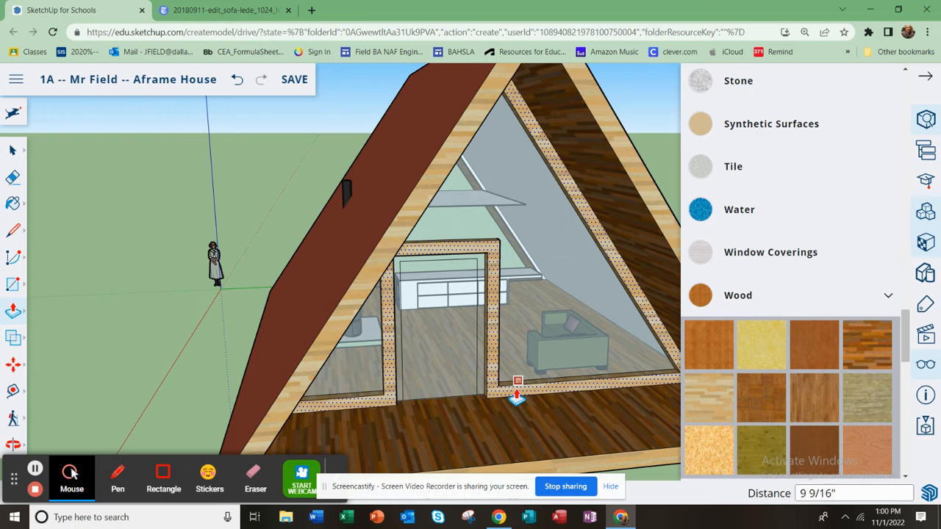
middle_drag(515, 333, 479, 324)
middle_drag(503, 337, 484, 367)
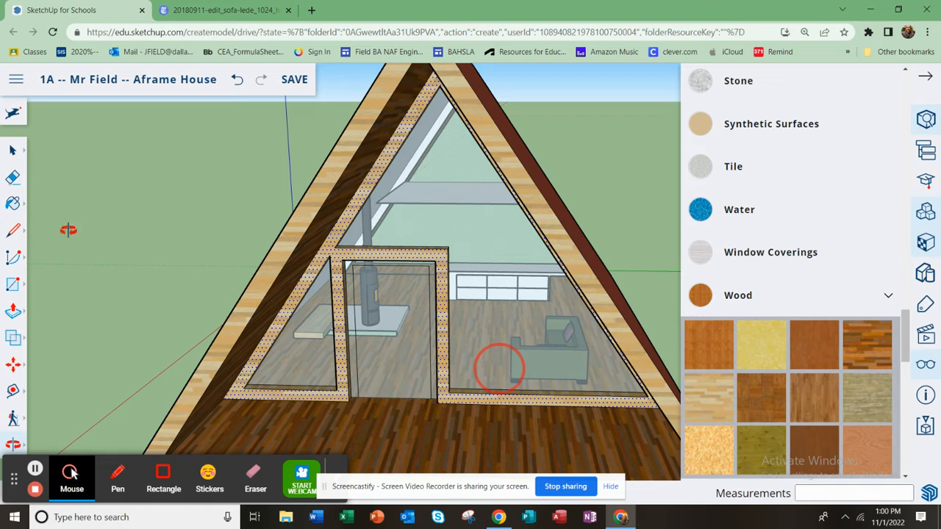
key(o)
drag(500, 368, 309, 353)
click(12, 150)
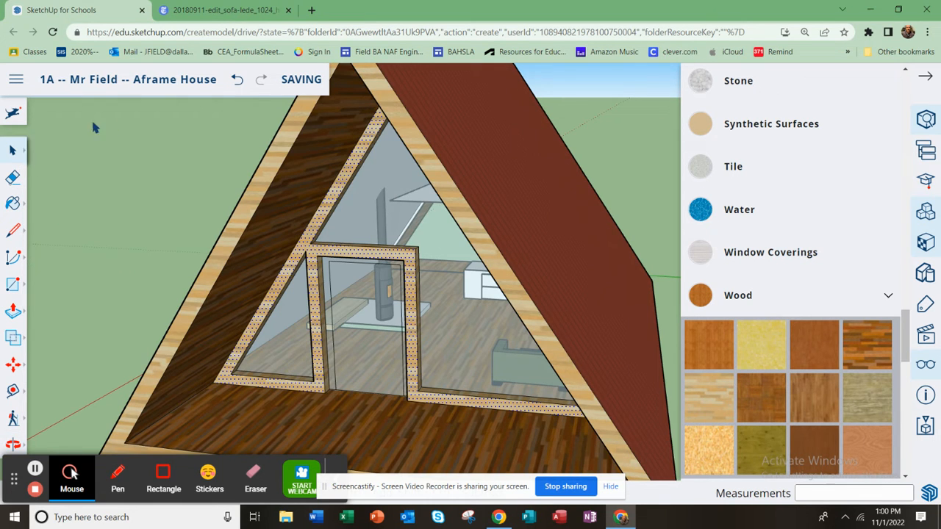
click(333, 380)
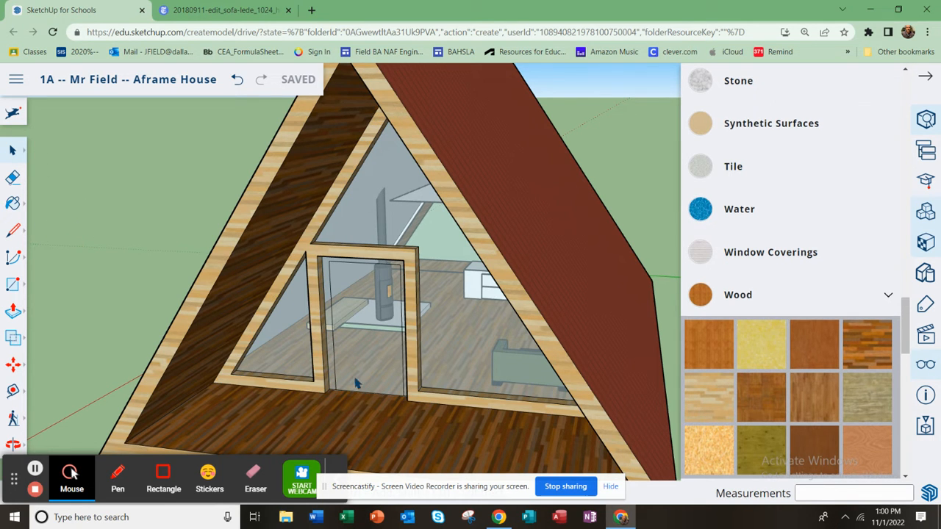
Paint the door face inside the frame with the reddish-brown smooth-grain wood material
scroll(334, 389, up, 3)
scroll(335, 390, up, 3)
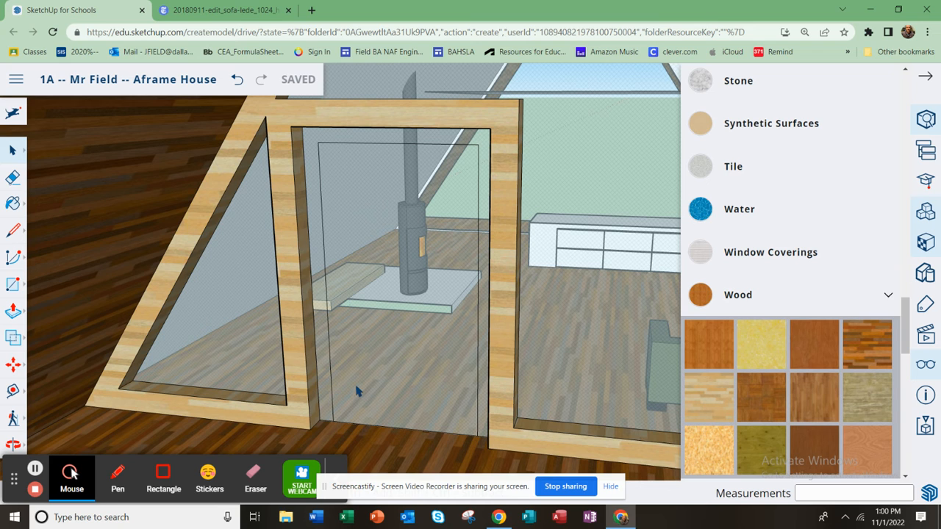
click(357, 391)
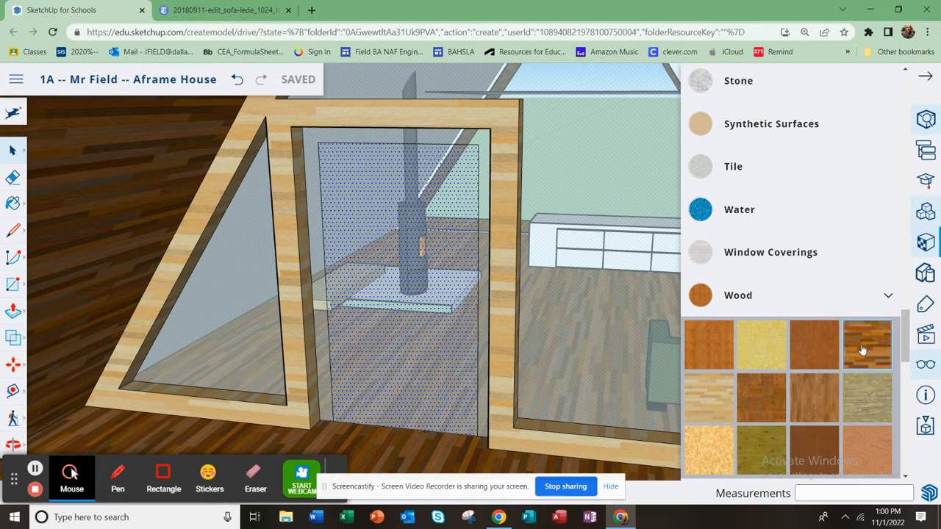
click(704, 352)
click(400, 344)
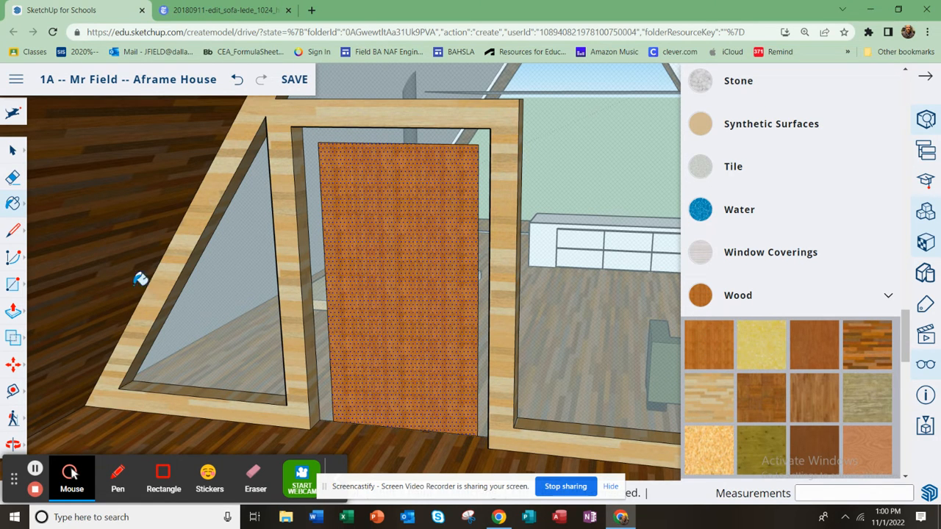
Push/Pull the painted door face outward by about 9 1/4" to give the door thickness
click(12, 311)
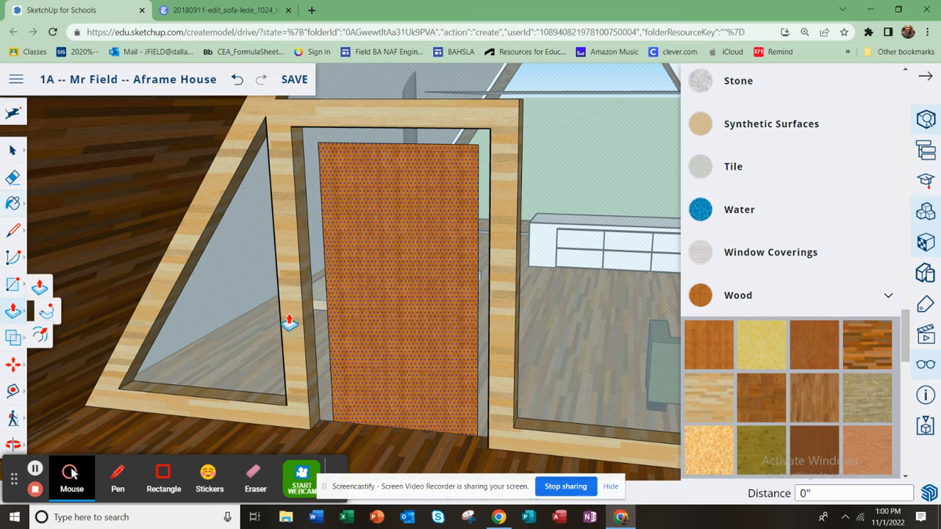
click(385, 331)
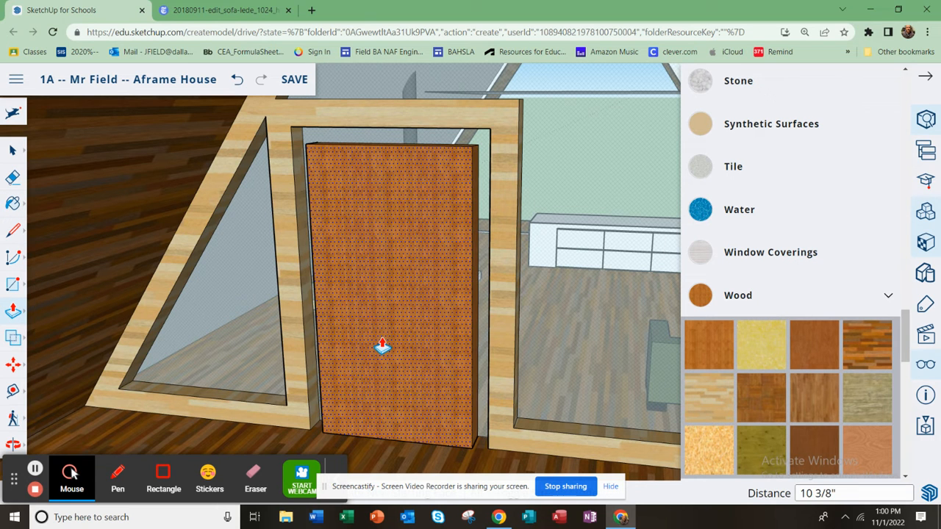
click(378, 347)
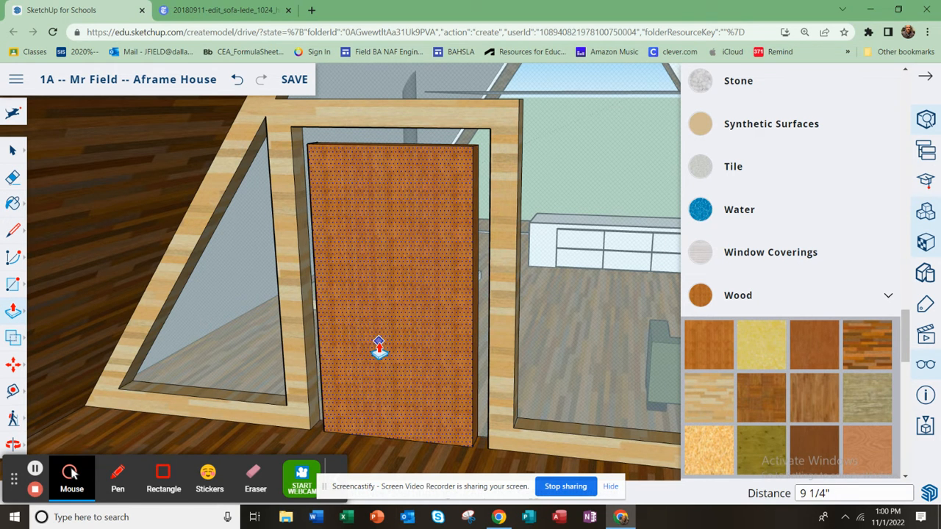
scroll(379, 347, down, 5)
mouse_move(430, 354)
middle_down()
mouse_move(503, 324)
mouse_move(563, 342)
mouse_move(553, 360)
mouse_move(448, 393)
middle_up()
click(13, 228)
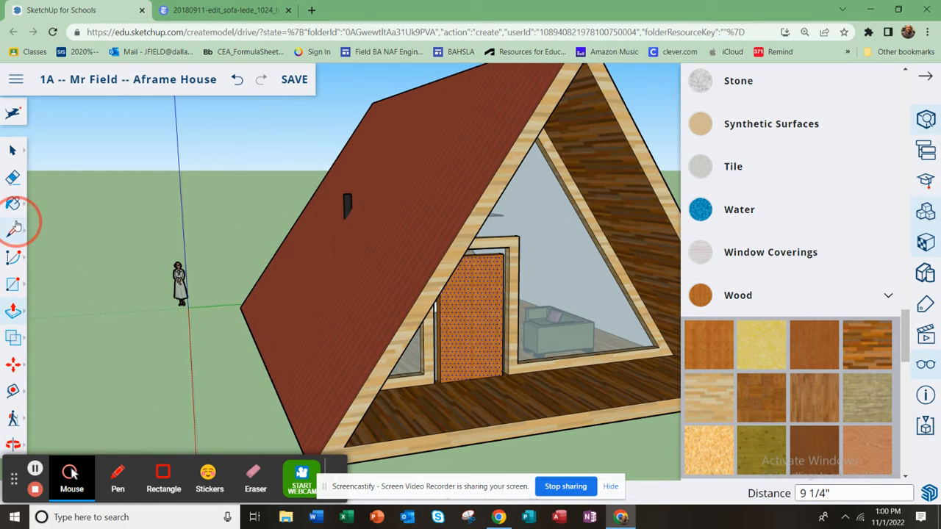
click(47, 210)
click(478, 333)
middle_drag(441, 323, 412, 253)
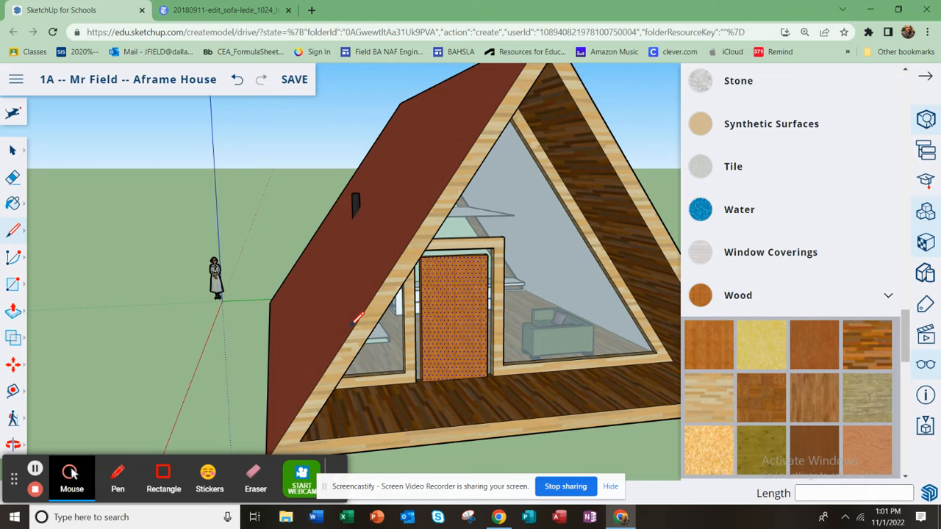
click(11, 151)
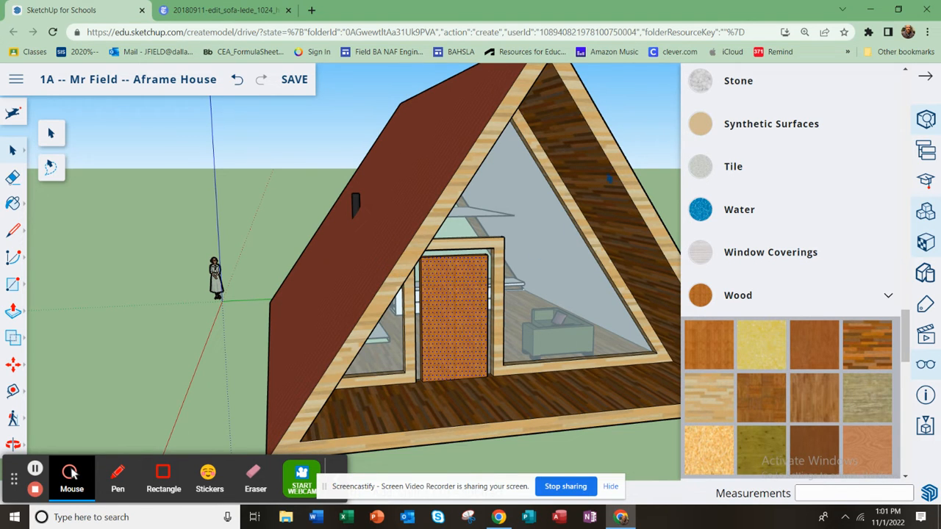
Examine the framed front wall, the roof side and the open back of the house, and clear the door selection
middle_drag(547, 298, 413, 241)
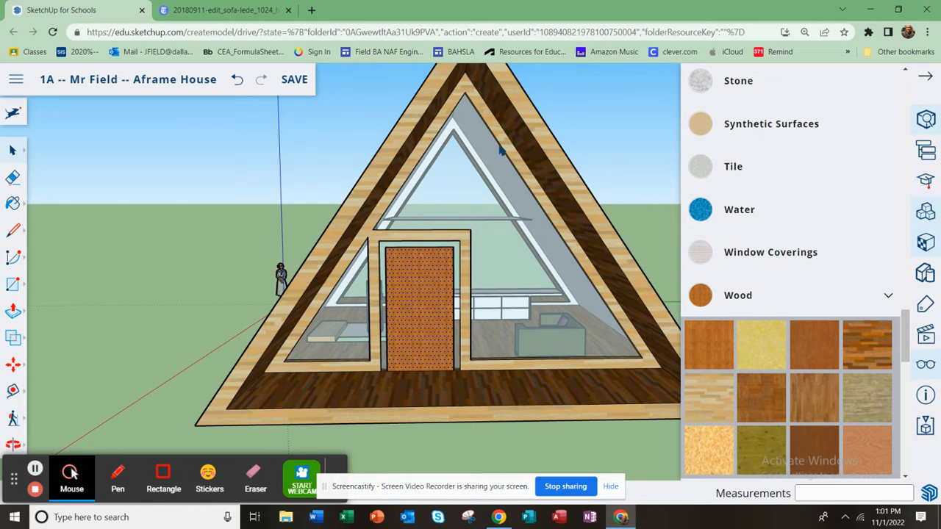
middle_drag(365, 277, 401, 206)
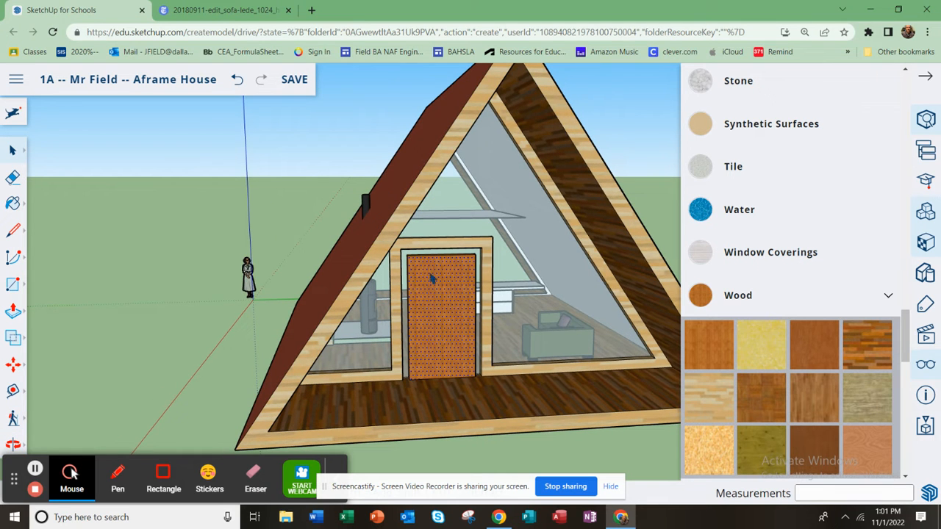
middle_drag(468, 306, 513, 343)
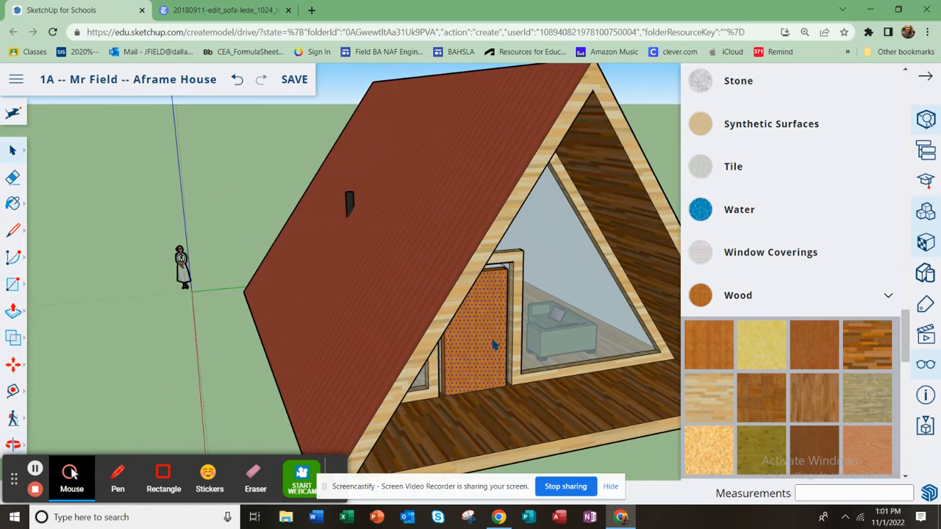
middle_drag(384, 318, 257, 279)
scroll(258, 280, down, 3)
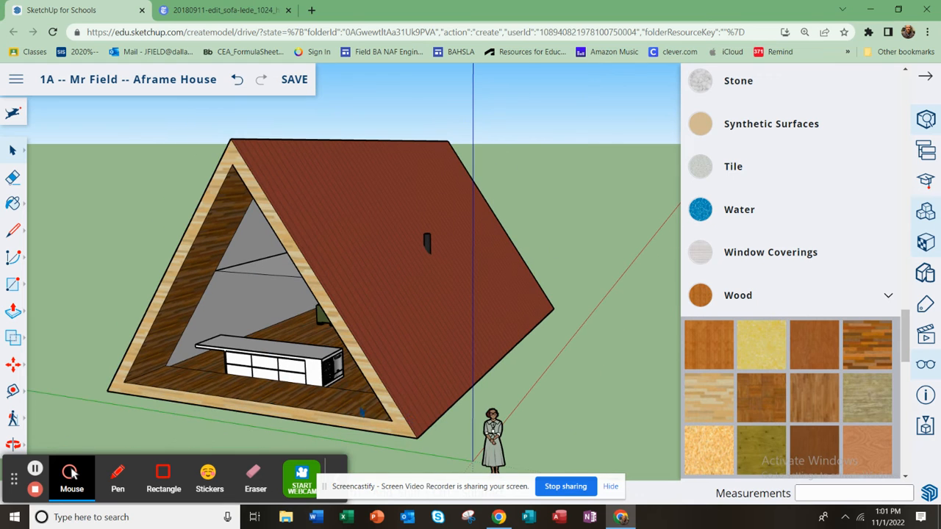
click(804, 392)
middle_drag(378, 379, 253, 372)
scroll(450, 360, up, 3)
middle_drag(491, 316, 452, 361)
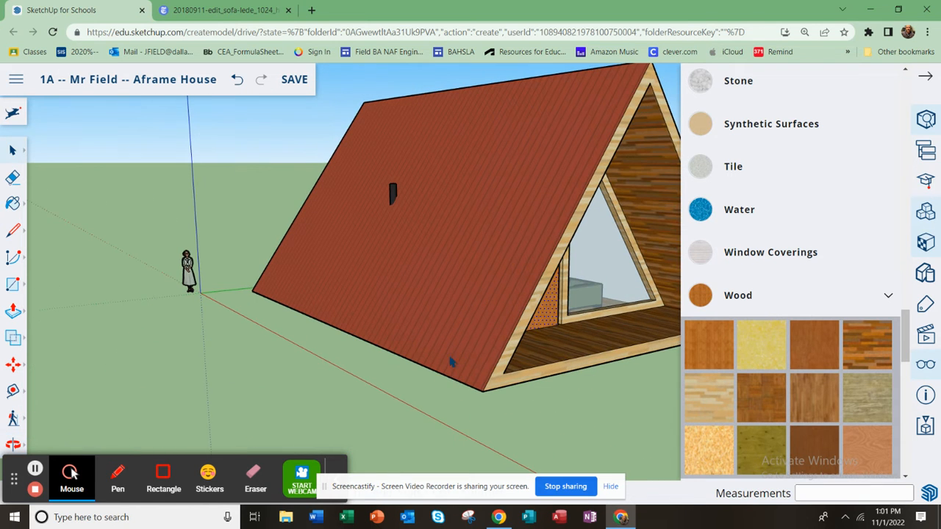
click(91, 248)
click(106, 279)
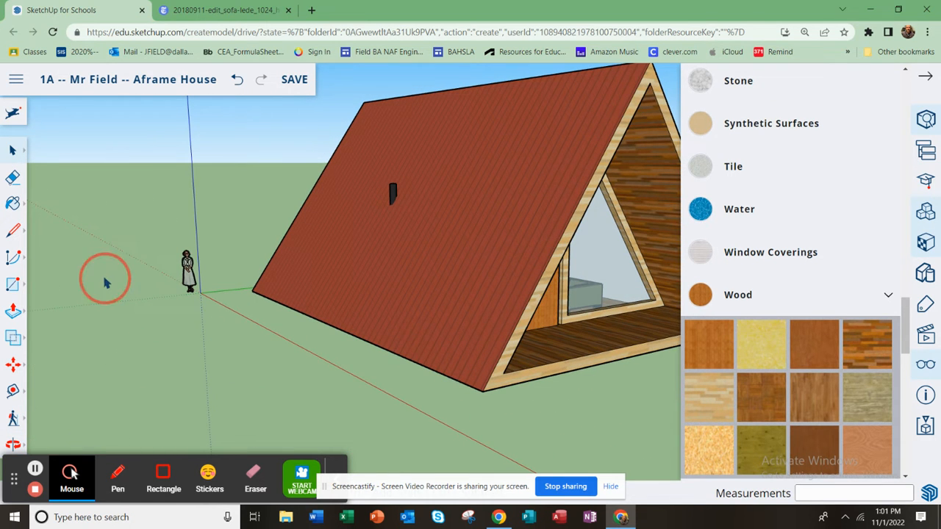
Show the hidden geometry and unhide the lower face of the house's back wall
middle_drag(575, 370, 298, 357)
middle_drag(551, 332, 551, 352)
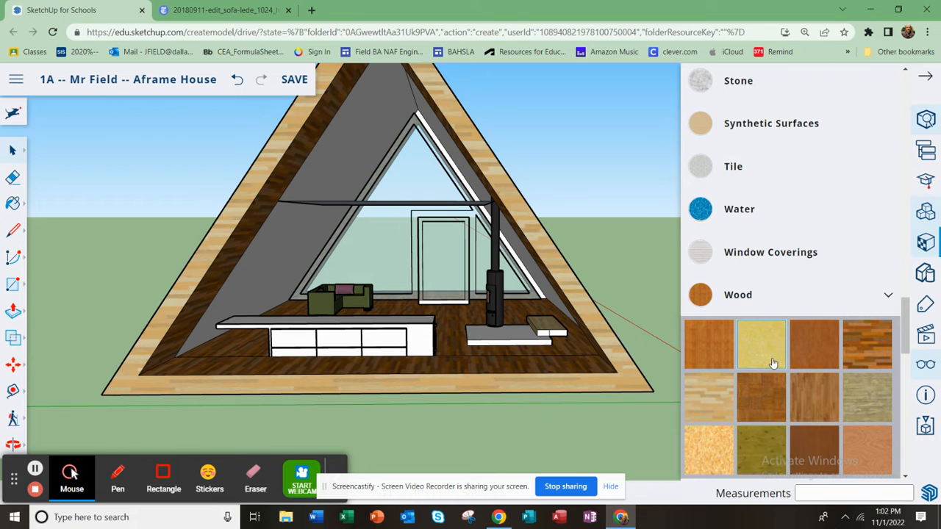
click(925, 364)
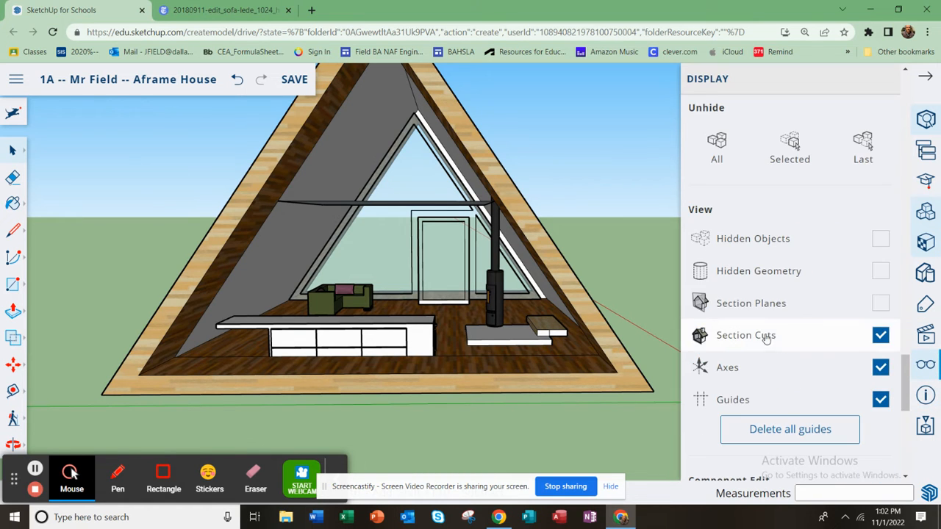
click(880, 272)
click(437, 282)
right_click(437, 279)
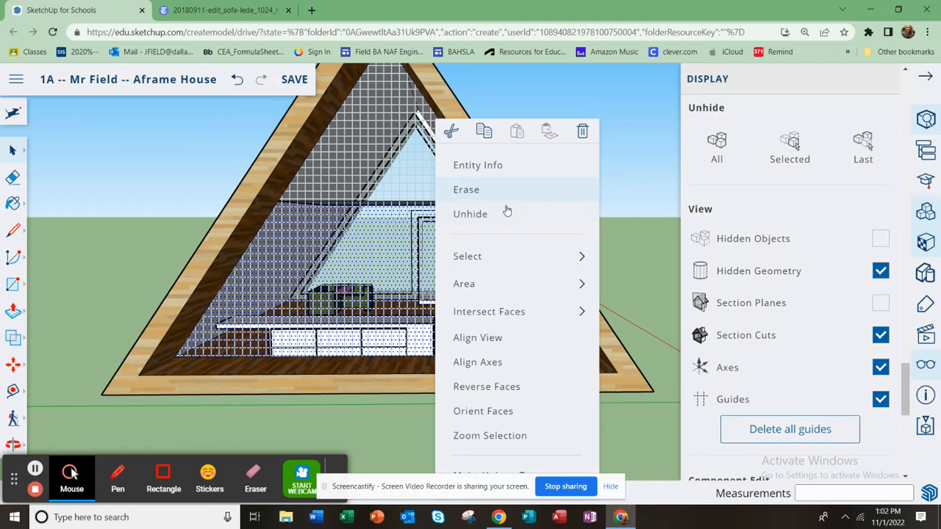
click(499, 217)
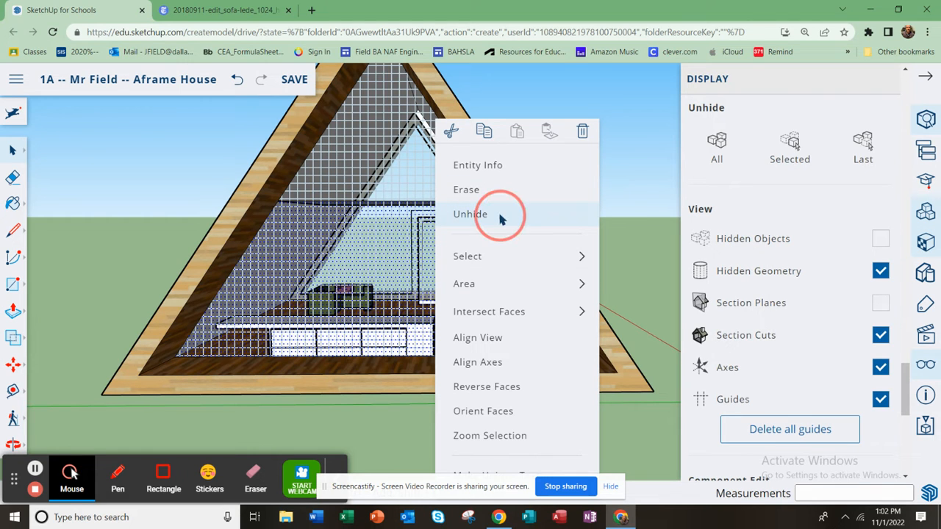
Unhide the upper triangular face of the back wall and turn the hidden geometry display off again
click(375, 132)
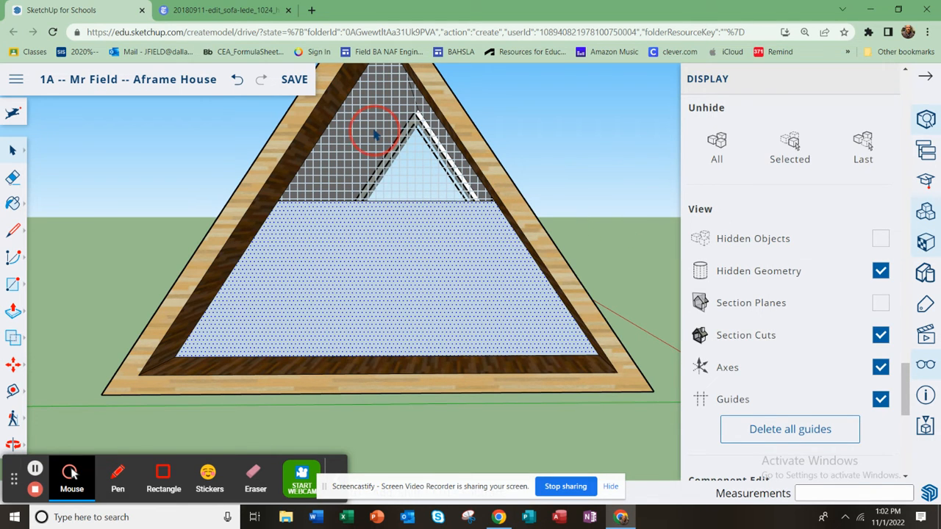
right_click(374, 134)
click(422, 216)
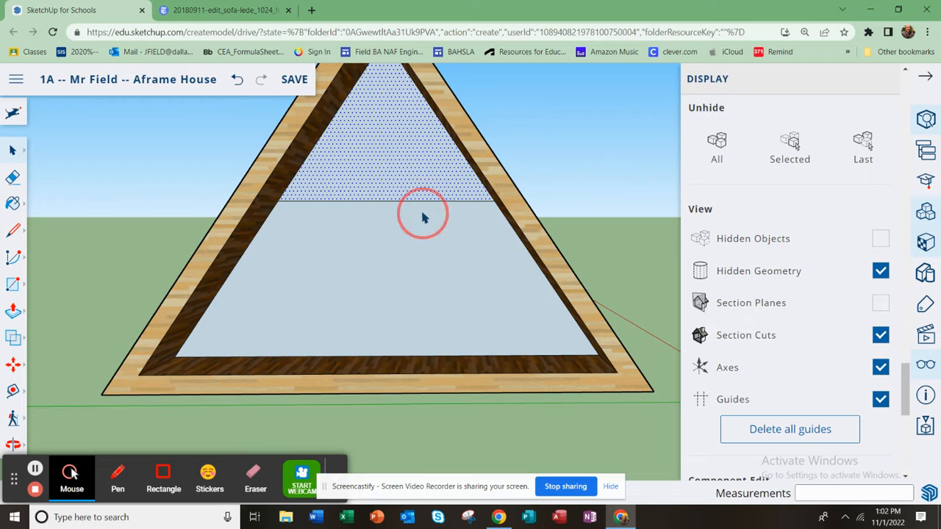
click(882, 272)
click(925, 76)
Erase the horizontal line dividing the back wall into upper and lower faces
middle_drag(575, 397, 570, 244)
click(331, 245)
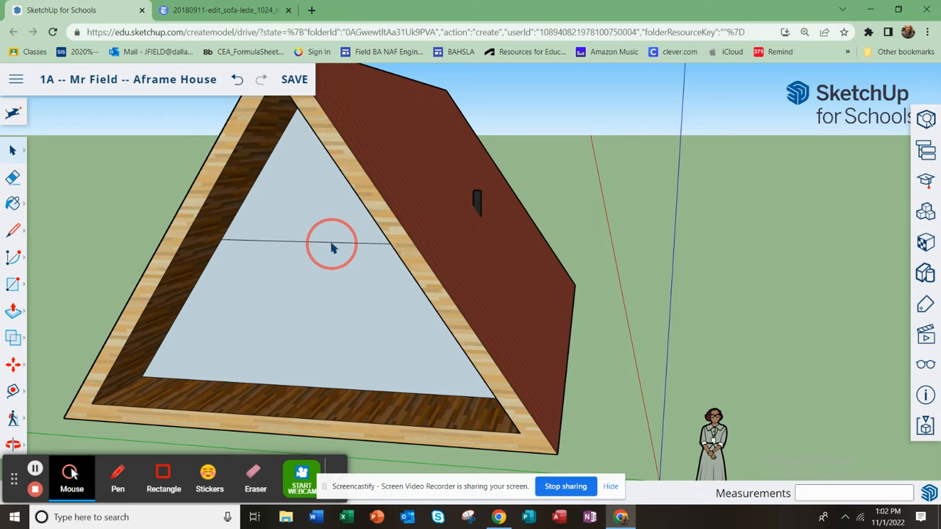
middle_drag(350, 375, 386, 373)
Draw a door rectangle 40" wide and 82" high on the back wall, starting on its floor edge
click(10, 286)
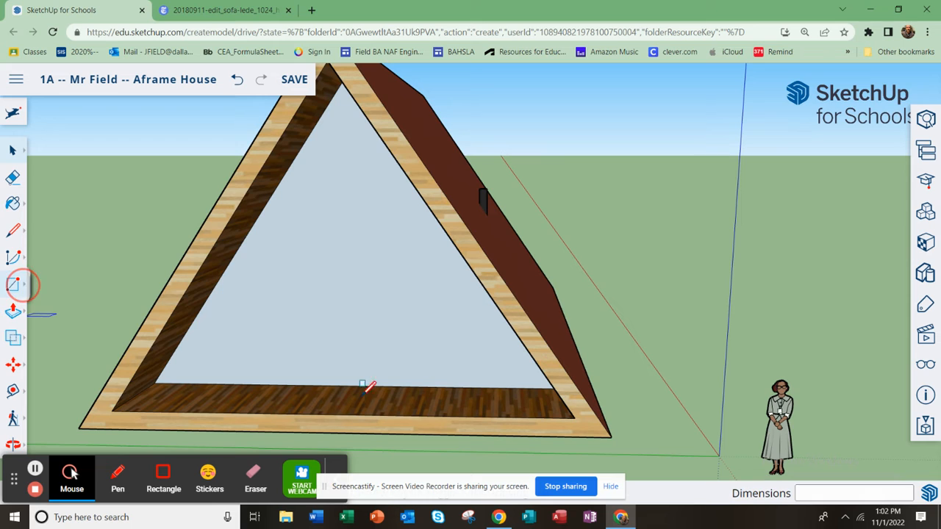
click(440, 288)
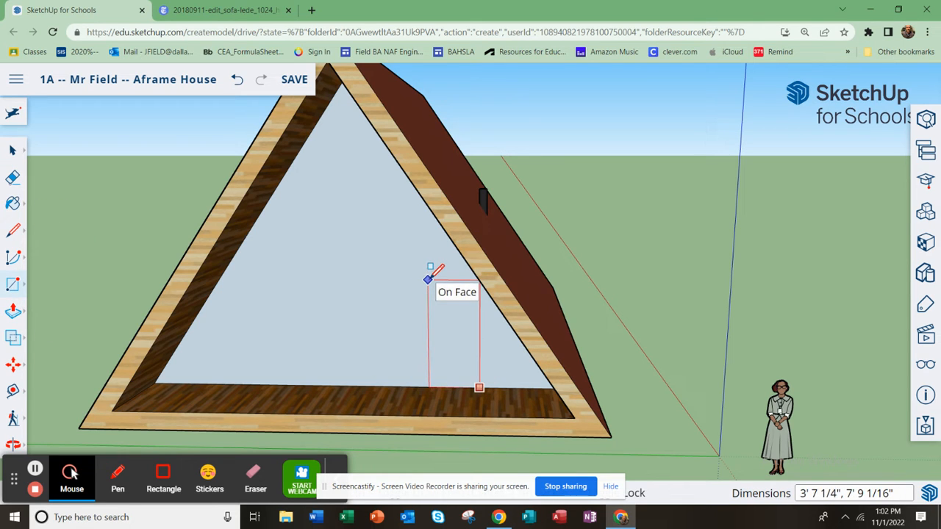
middle_drag(428, 281, 449, 263)
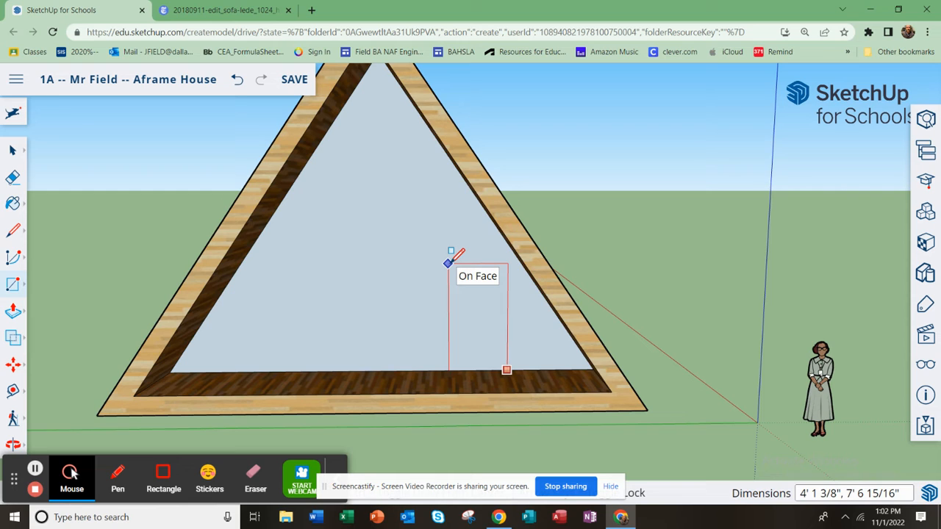
text(40)
key(Return)
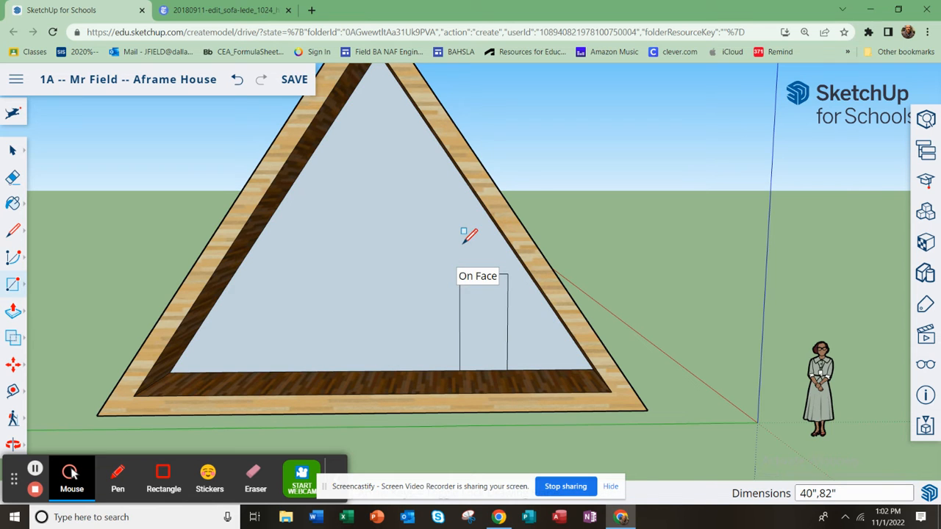
Paint the door rectangle on the back wall with the light wood plank material
scroll(460, 246, up, 3)
scroll(566, 376, down, 1)
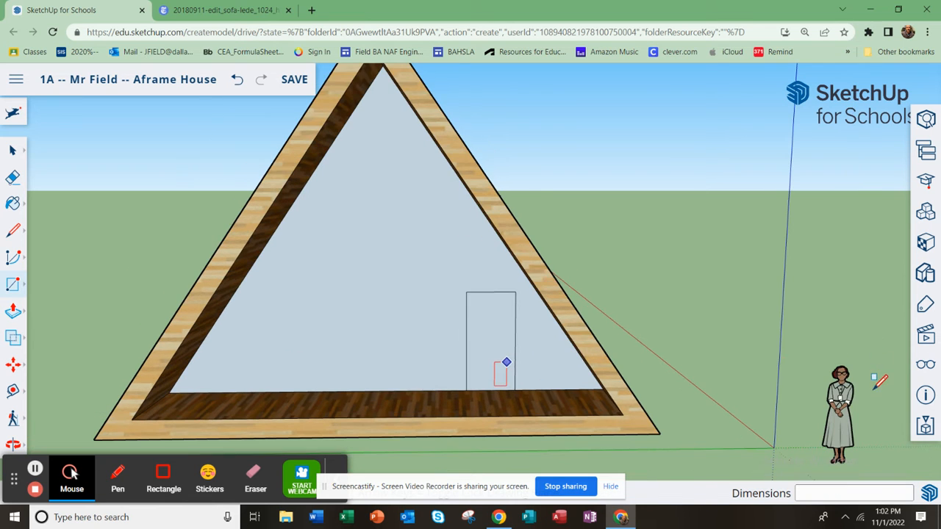
middle_drag(506, 378, 470, 352)
key(r)
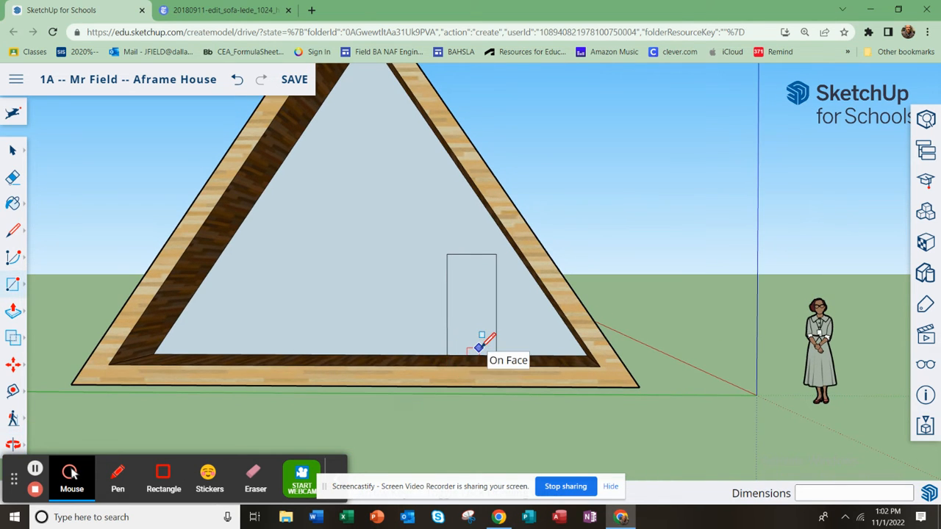
click(13, 150)
click(480, 309)
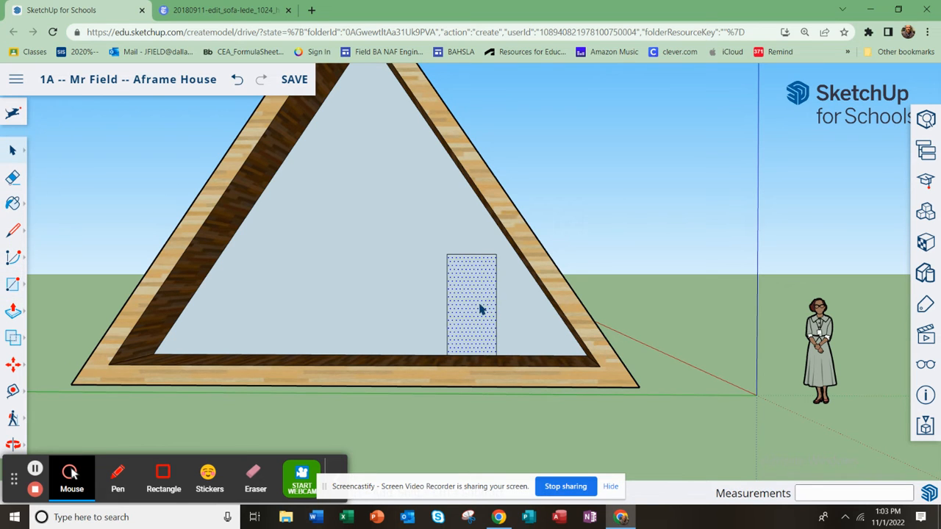
click(928, 246)
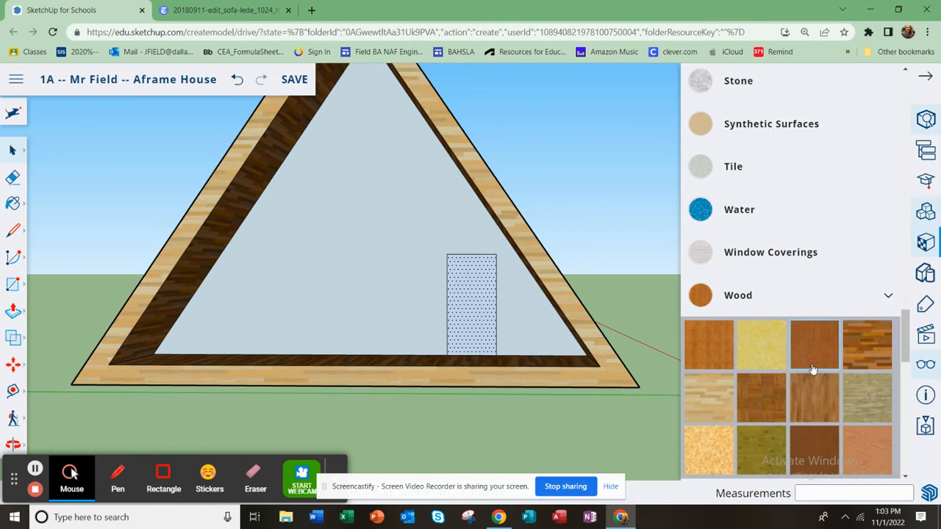
click(710, 404)
click(472, 324)
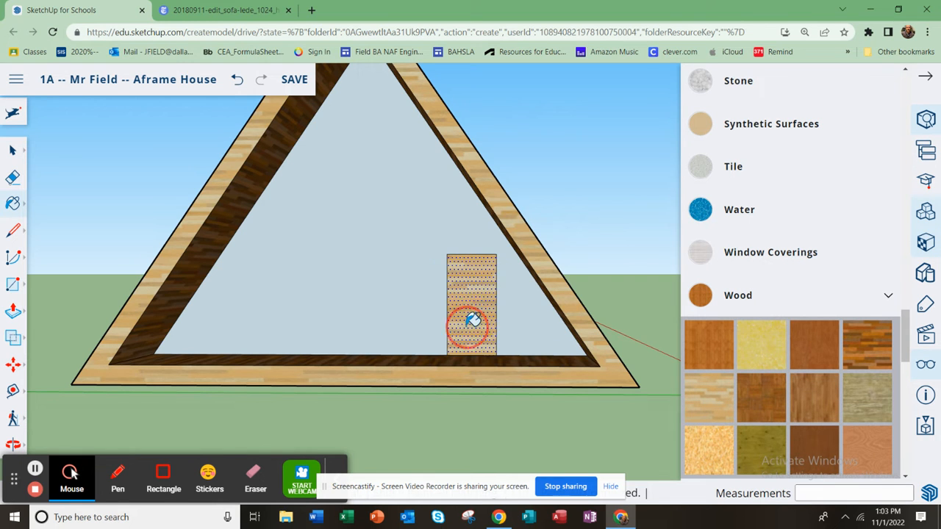
Draw a wide window rectangle about 10' 2" by 2' 8" on the back wall beside the door
mouse_move(425, 344)
middle_down()
mouse_move(422, 368)
mouse_move(416, 361)
middle_up()
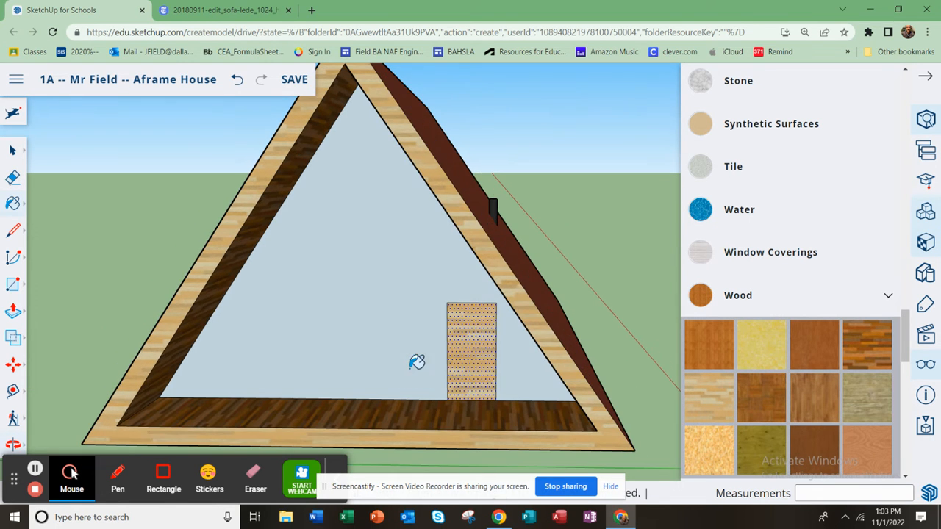
click(12, 284)
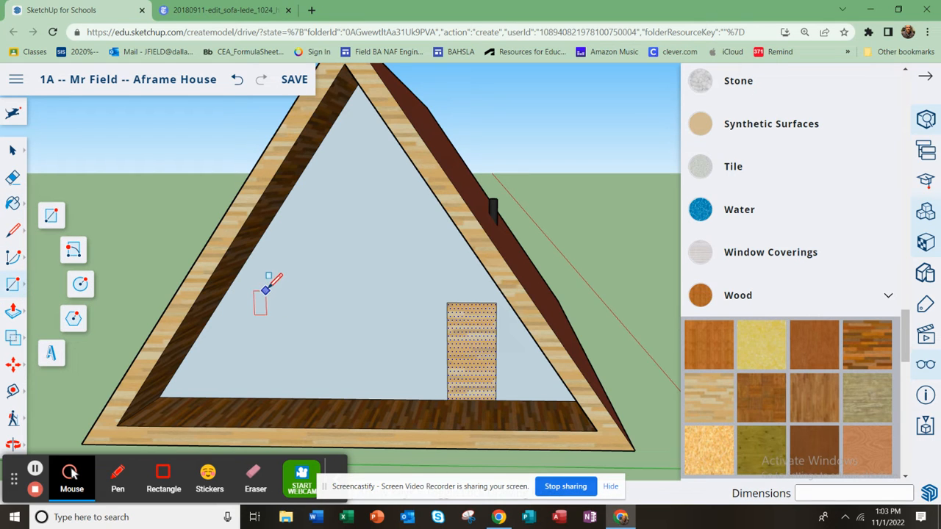
click(265, 284)
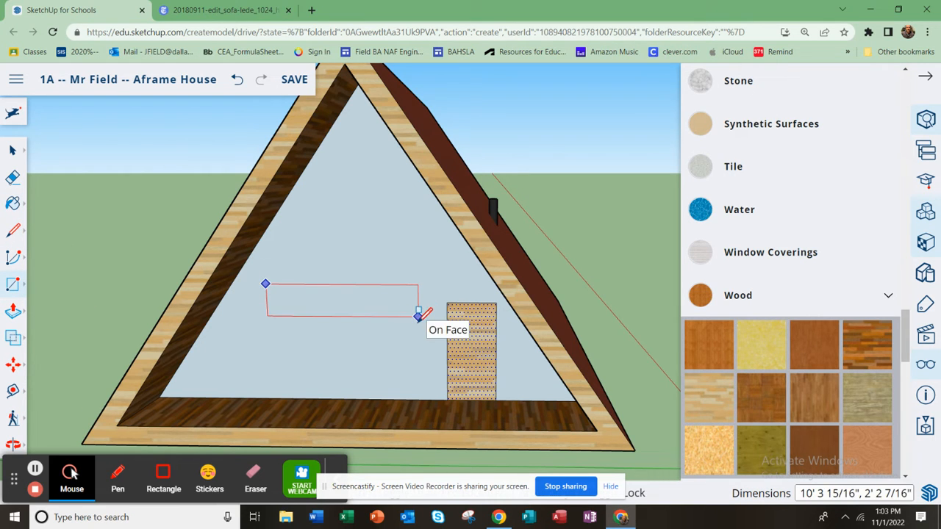
click(416, 323)
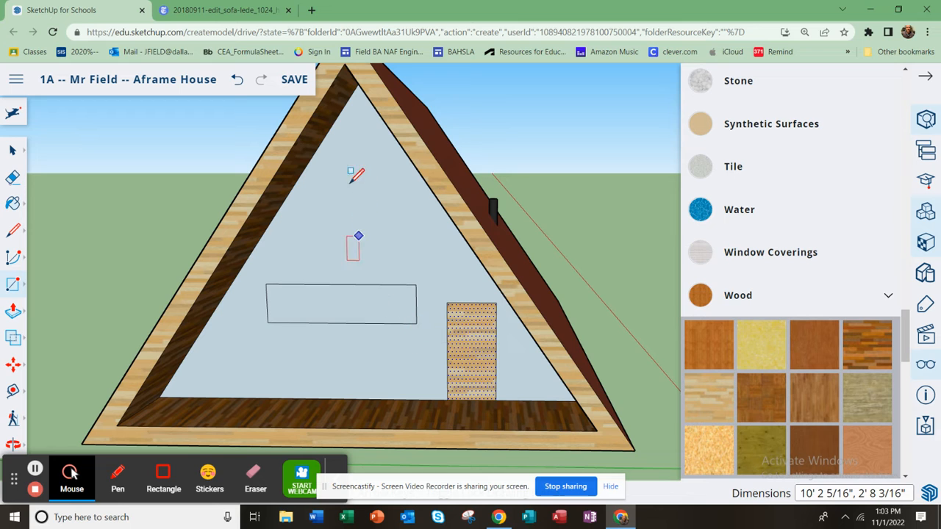
Draw a tall, narrow window rectangle about 4' 2" high and 1' 10" wide near the back wall's peak
middle_drag(371, 205, 398, 214)
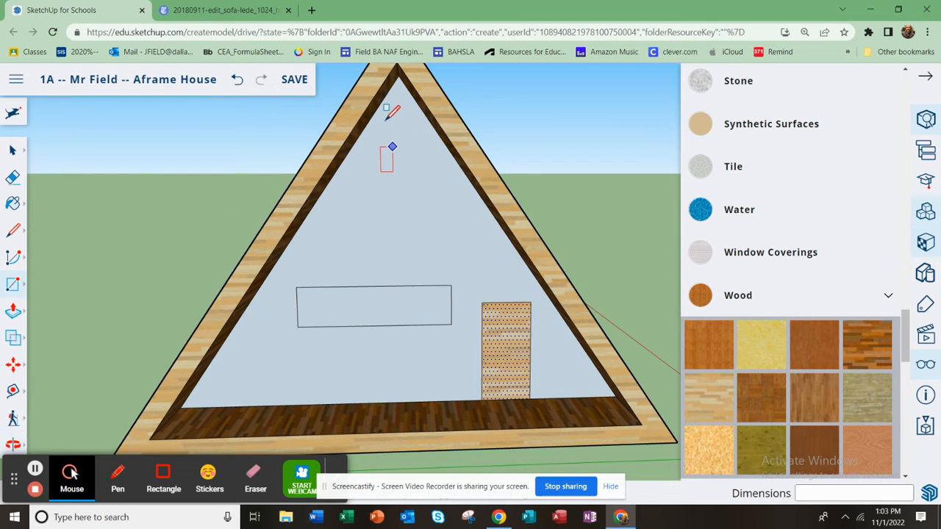
click(13, 285)
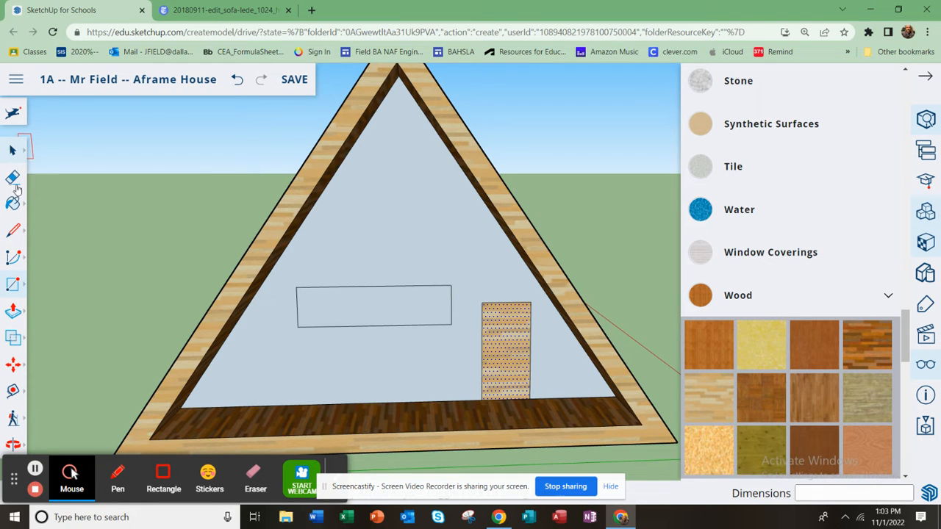
click(17, 287)
click(61, 210)
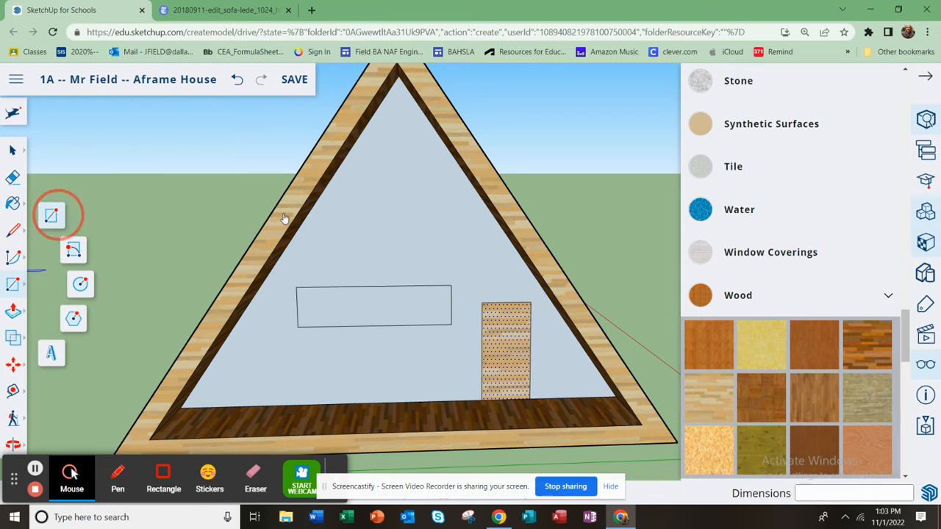
click(385, 122)
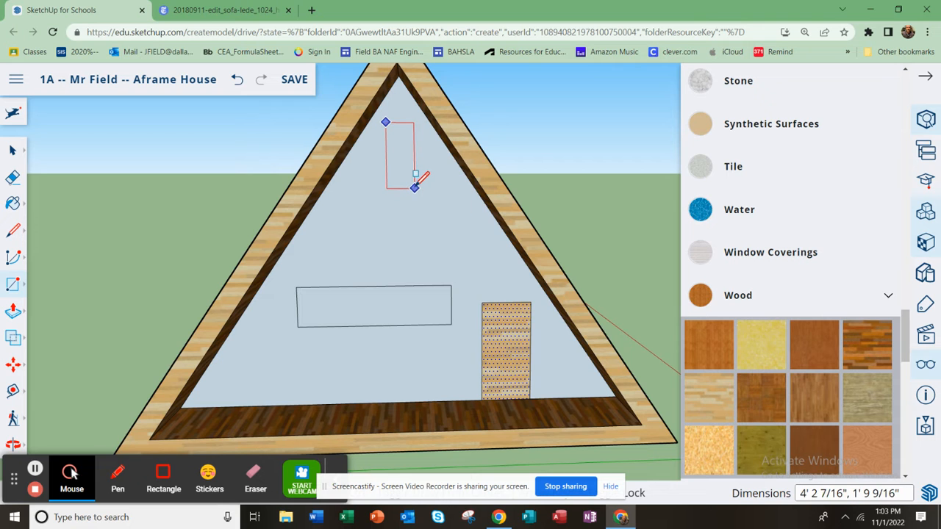
click(414, 187)
click(417, 217)
Paint both back-wall window rectangles with the Translucent Glass Safety material
mouse_move(427, 316)
middle_down()
mouse_move(427, 325)
mouse_move(409, 326)
mouse_move(441, 326)
middle_up()
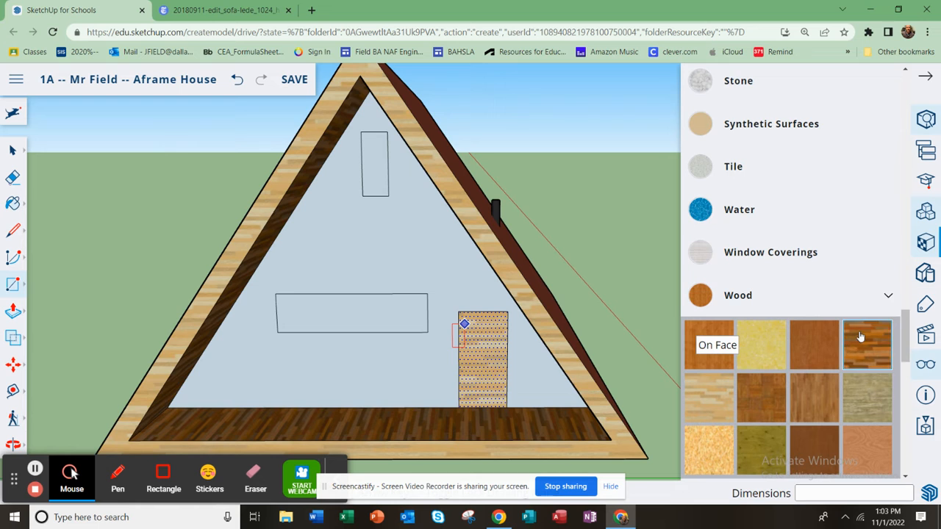
scroll(853, 331, up, 3)
scroll(773, 336, down, 3)
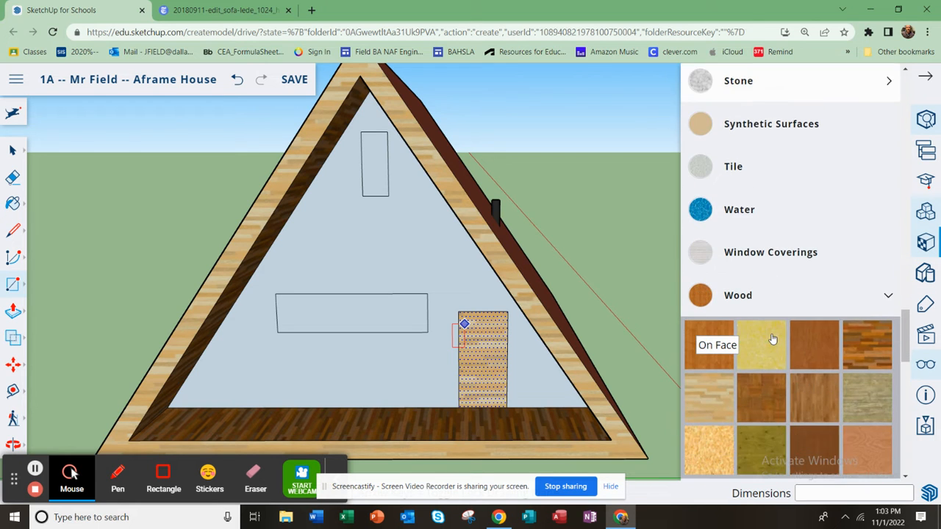
scroll(773, 336, down, 3)
scroll(774, 332, up, 6)
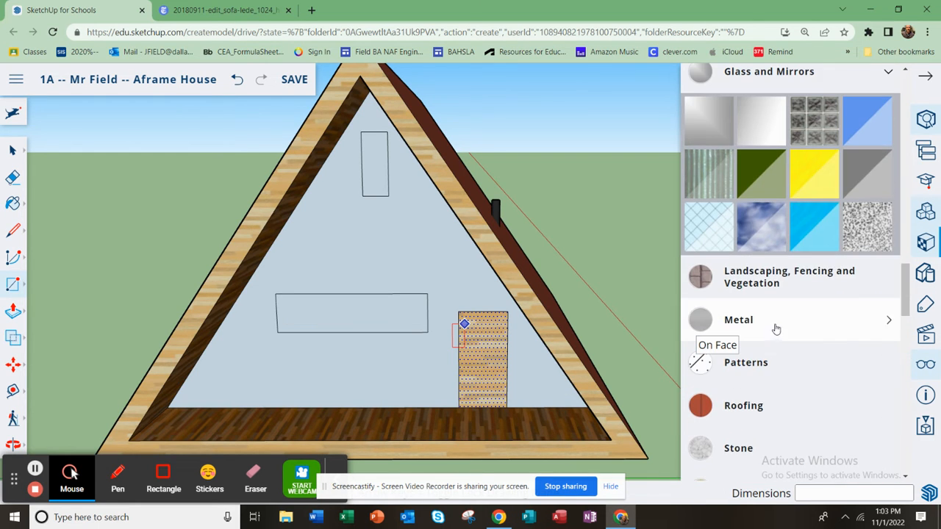
scroll(808, 371, down, 1)
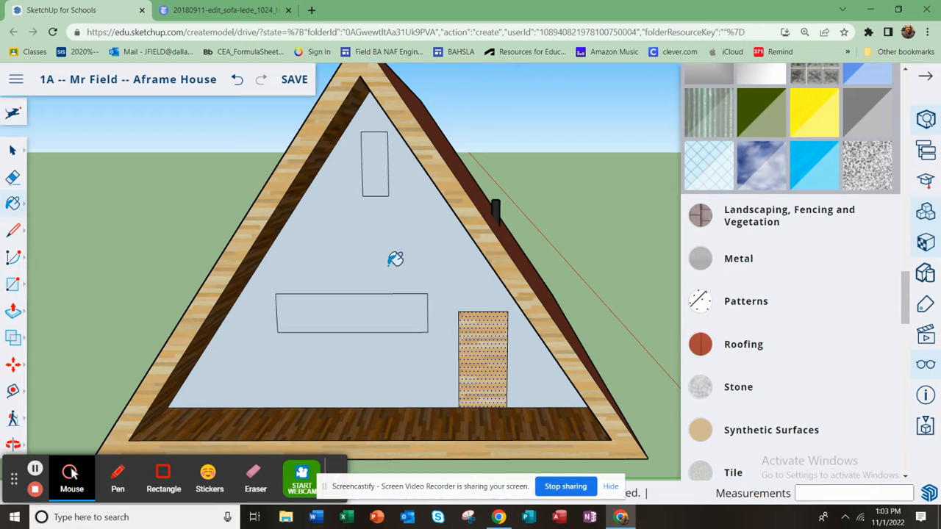
click(379, 162)
click(355, 320)
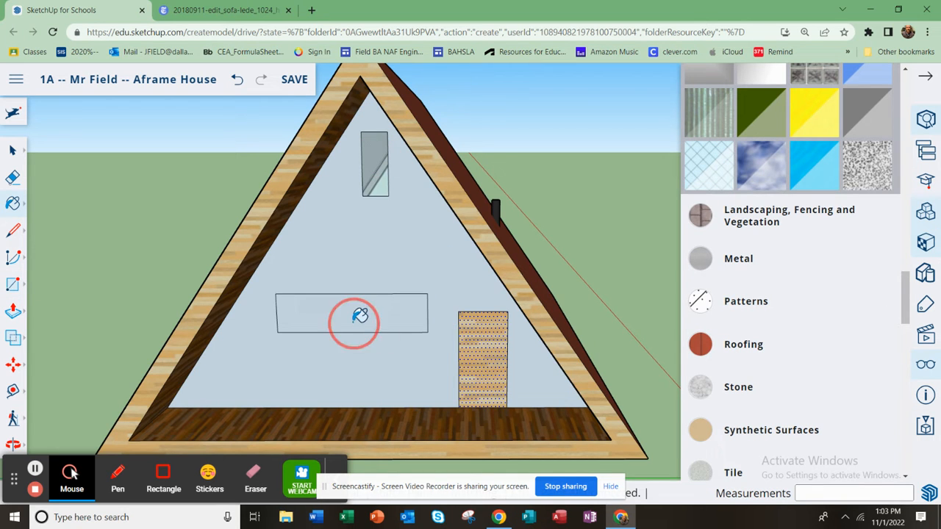
Paint the back wall face around the door and windows bright red, then clear the door selection
mouse_move(425, 389)
middle_down()
mouse_move(441, 374)
mouse_move(431, 374)
middle_up()
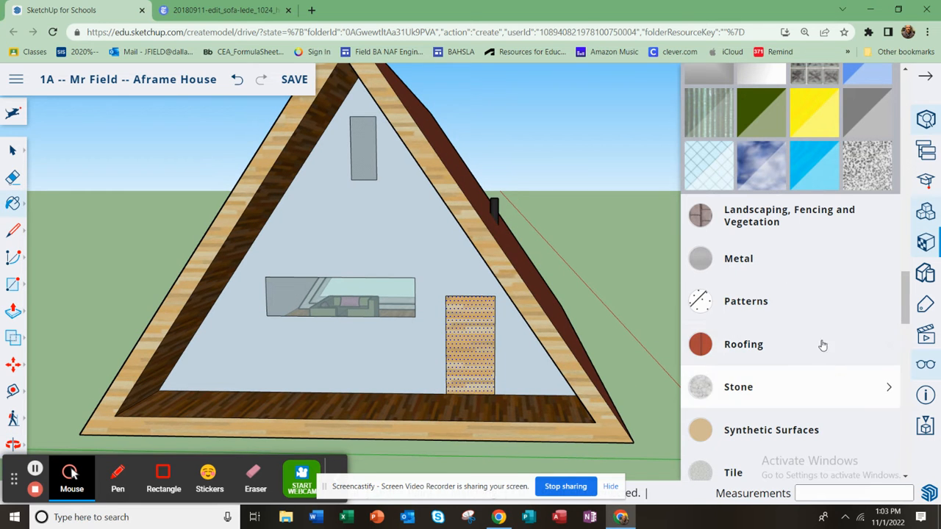
scroll(824, 375, up, 4)
scroll(819, 390, down, 10)
scroll(806, 361, down, 3)
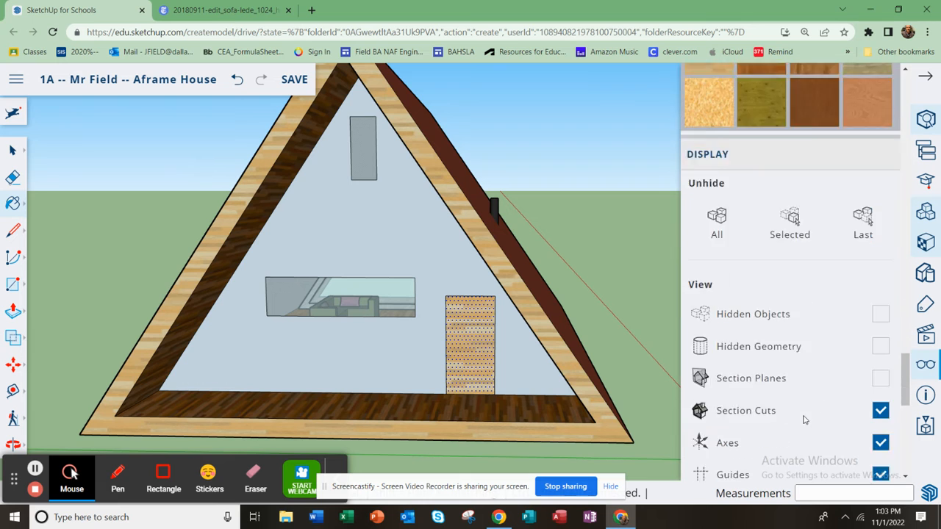
scroll(804, 418, up, 9)
scroll(774, 388, up, 7)
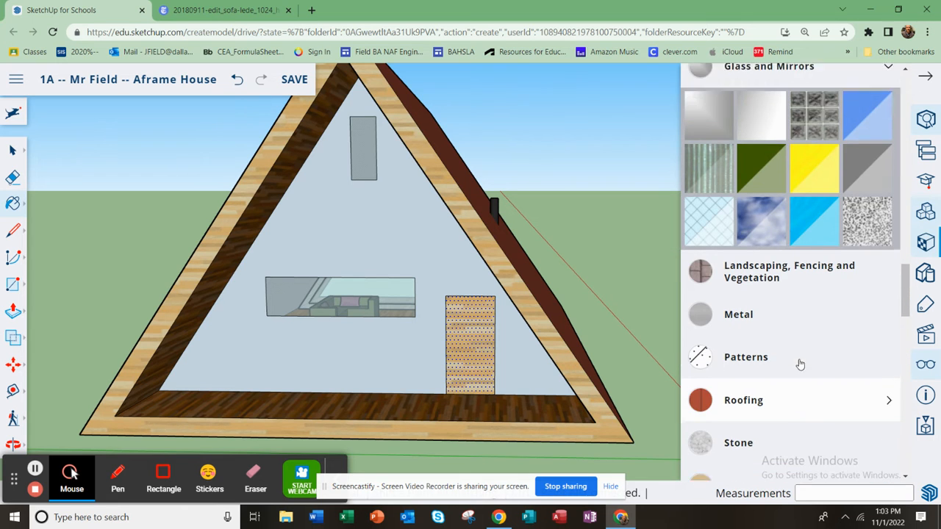
click(767, 459)
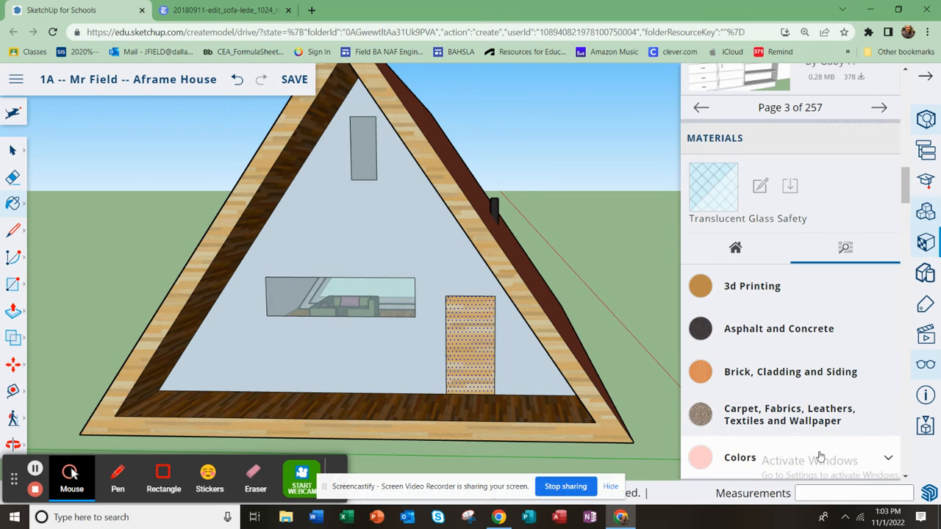
scroll(811, 356, down, 6)
scroll(811, 356, up, 2)
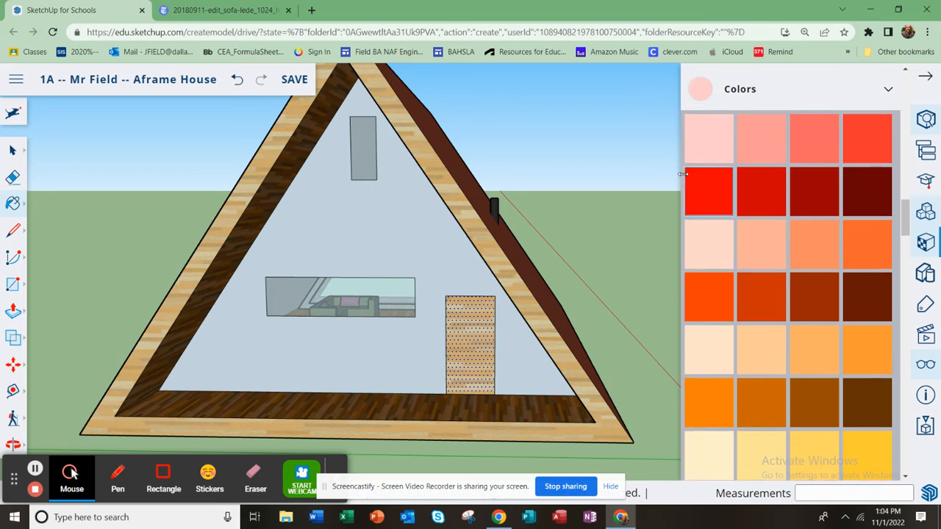
click(383, 234)
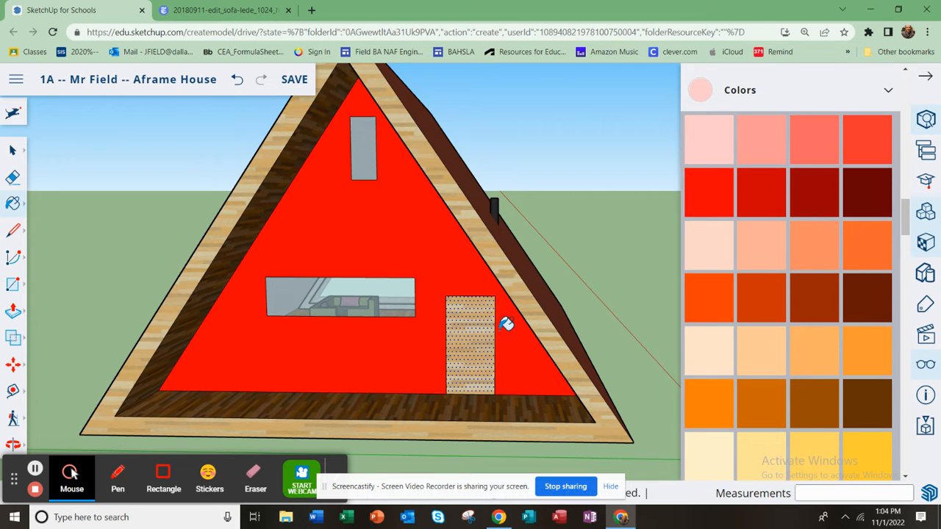
middle_drag(458, 336, 393, 392)
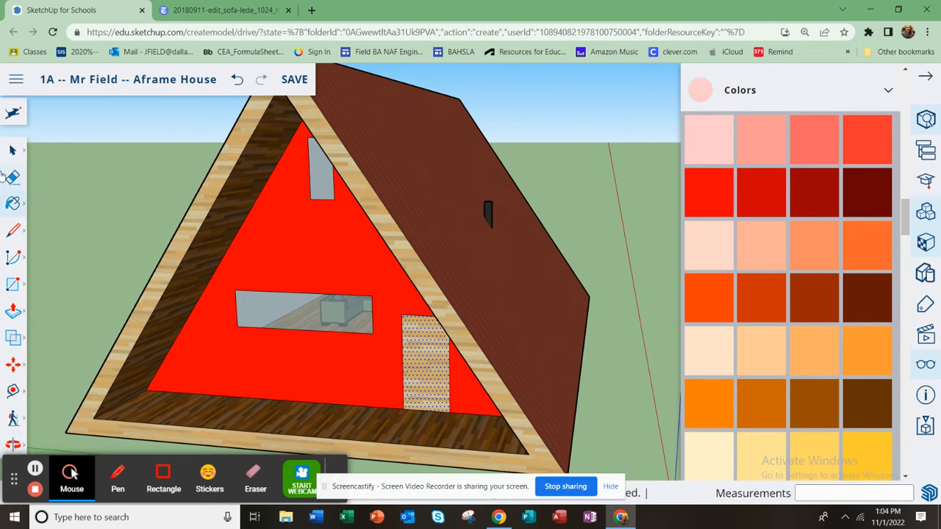
click(415, 349)
Draw a line across the front glass frame's lower corner farthest from the door, extending the inner slanted edge to the floor edge
mouse_move(415, 350)
middle_down()
mouse_move(351, 378)
mouse_move(417, 343)
middle_up()
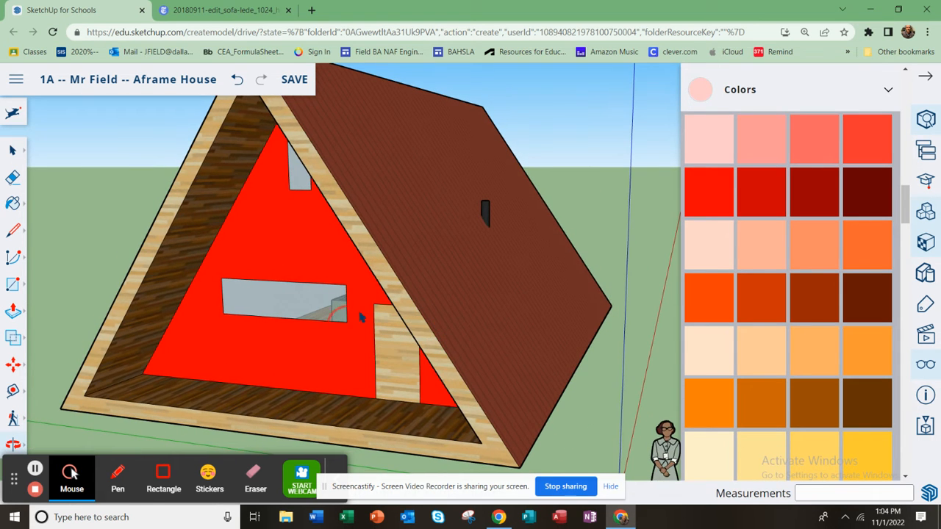
mouse_move(297, 336)
middle_down()
mouse_move(305, 309)
mouse_move(346, 364)
mouse_move(336, 391)
mouse_move(209, 352)
mouse_move(504, 294)
mouse_move(441, 305)
mouse_move(498, 315)
mouse_move(260, 325)
mouse_move(280, 323)
mouse_move(534, 412)
mouse_move(448, 298)
mouse_move(448, 284)
mouse_move(511, 293)
middle_up()
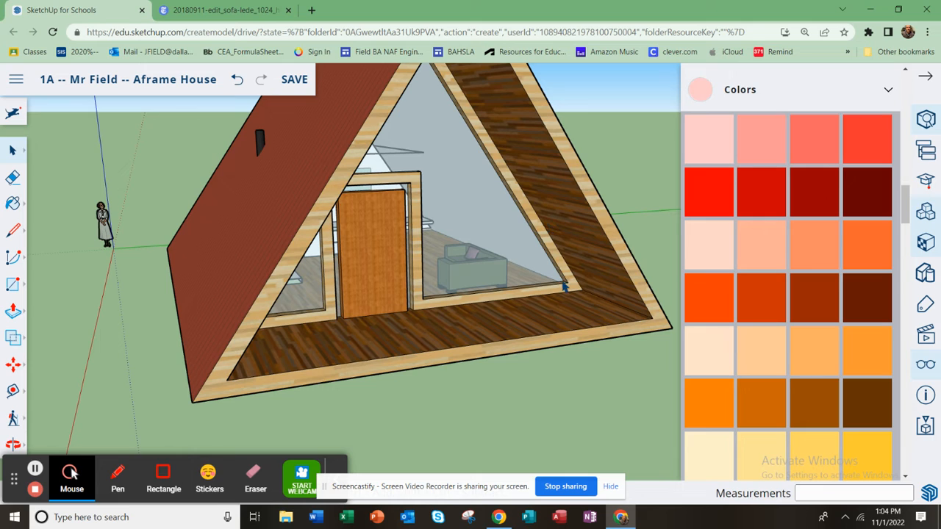
click(14, 230)
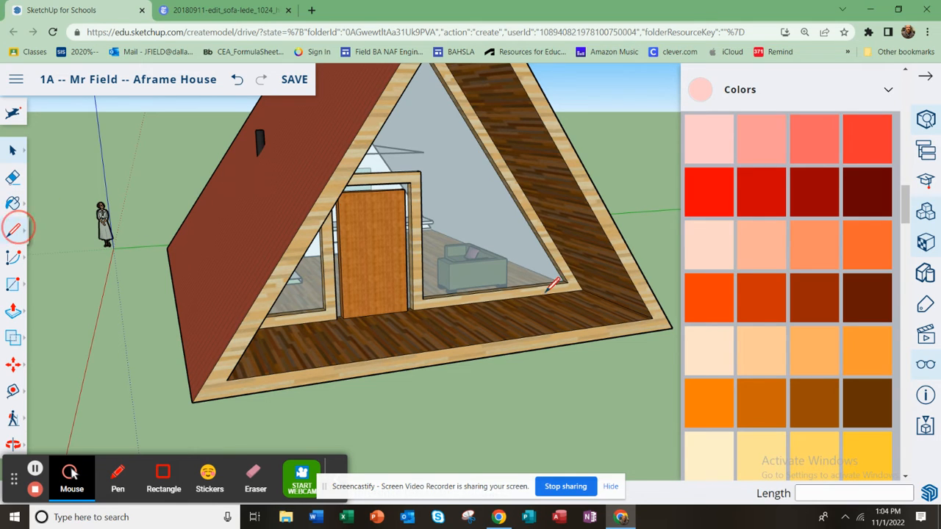
click(567, 282)
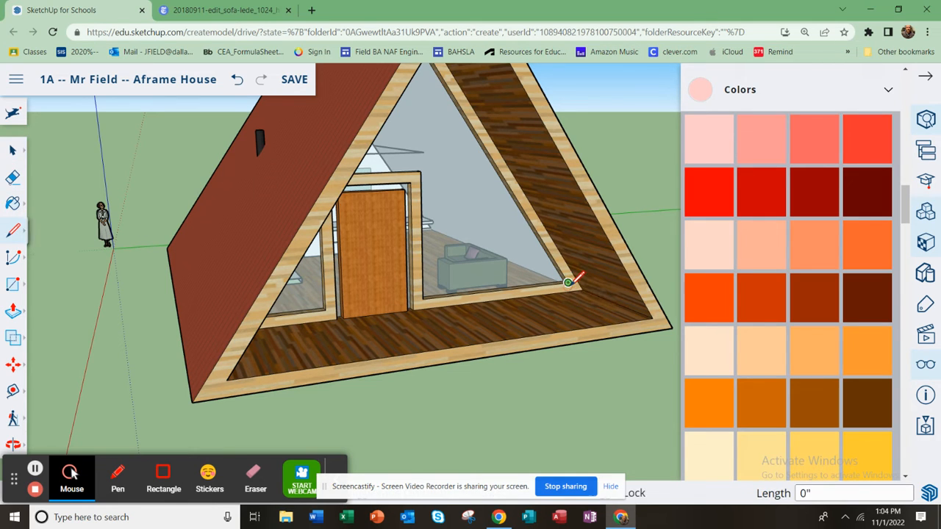
scroll(574, 285, up, 5)
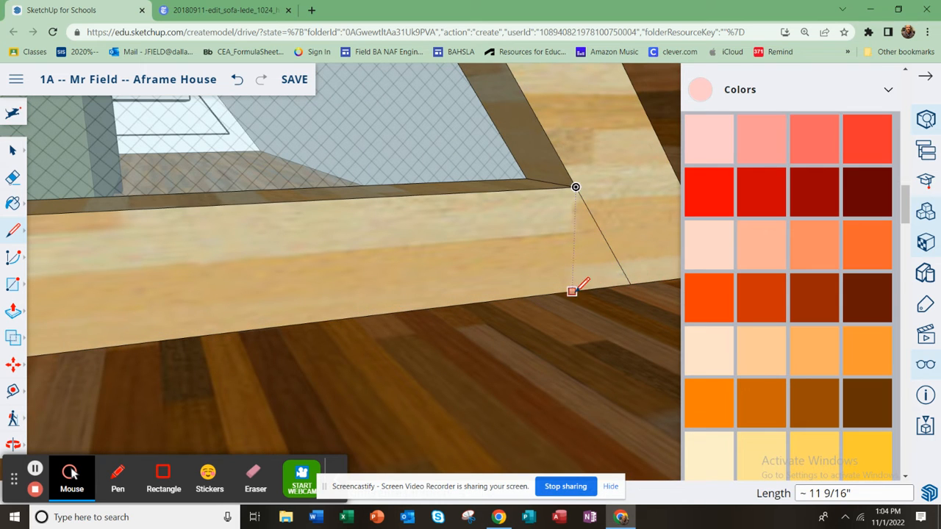
scroll(572, 287, down, 3)
scroll(566, 287, down, 5)
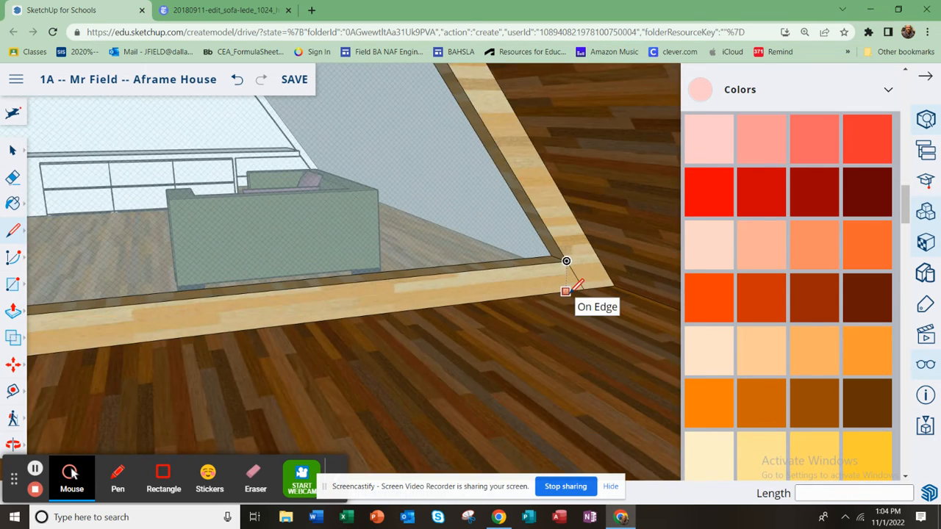
click(597, 317)
scroll(592, 314, up, 2)
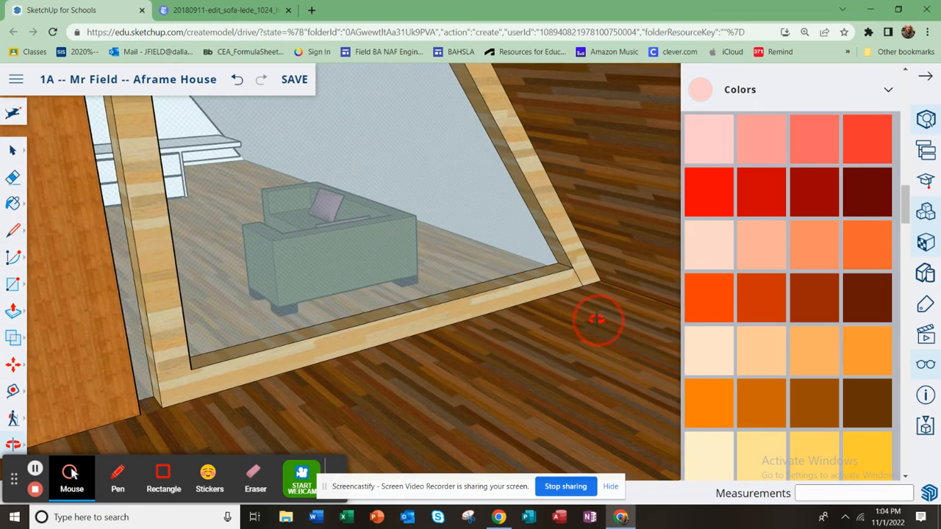
scroll(574, 289, down, 10)
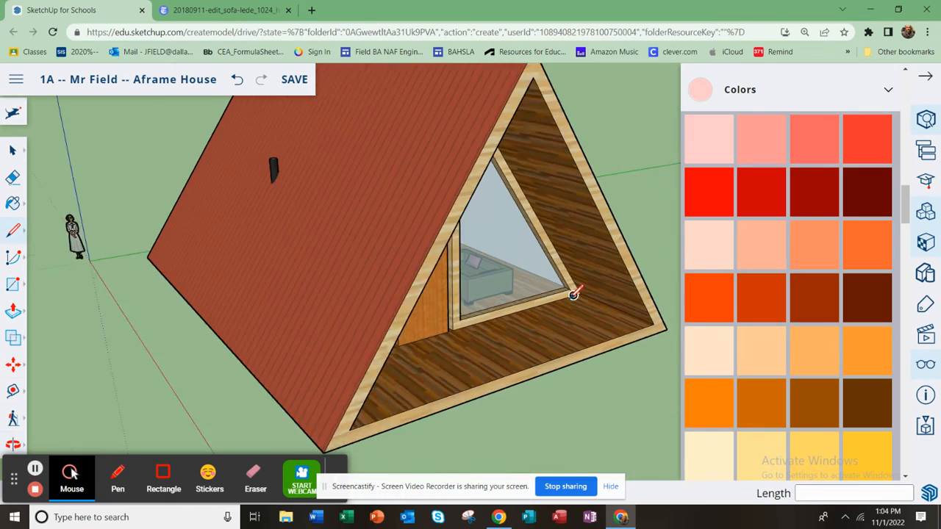
Draw a diagonal line across the front frame's lower corner beside the small window, from the window corner to the floor corner
click(413, 200)
middle_drag(375, 203, 318, 320)
scroll(317, 322, up, 6)
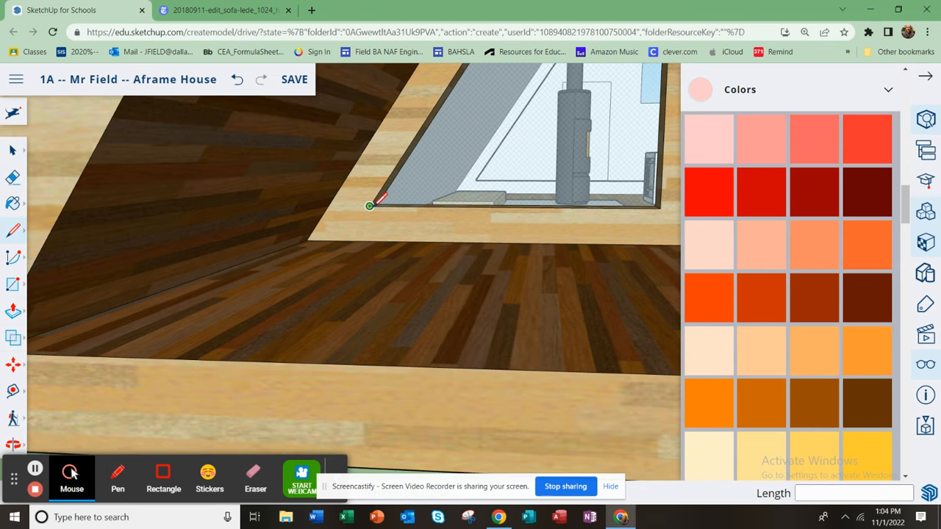
click(369, 206)
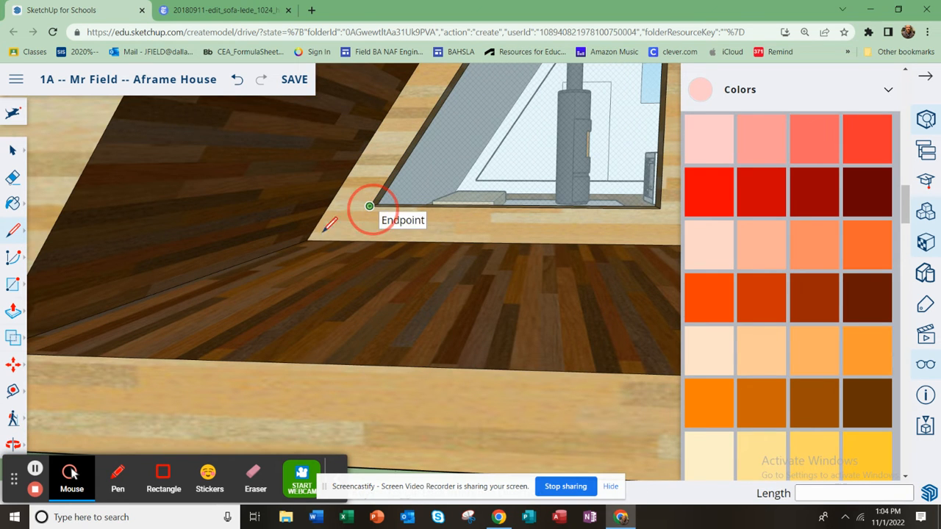
click(307, 240)
middle_drag(389, 275, 379, 293)
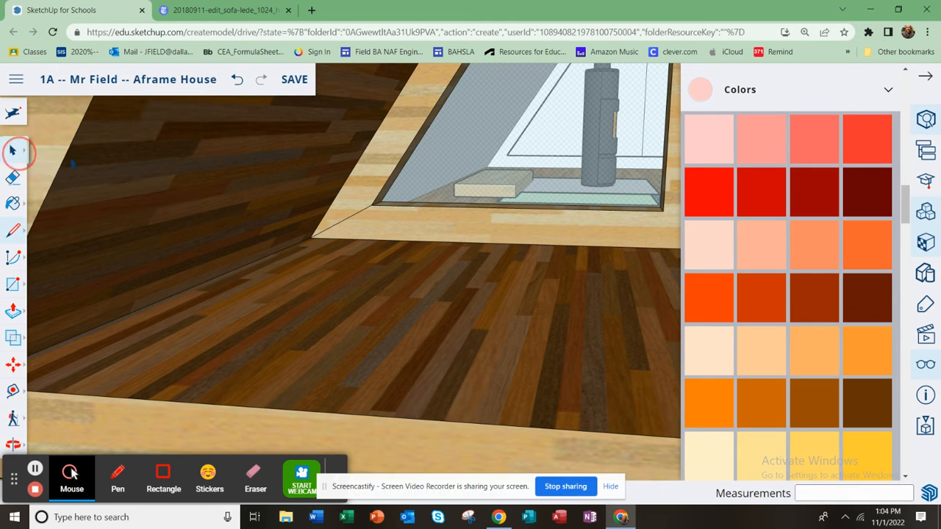
Check how the front frame face selects around the small window, and delete the diagonal line across its lower corner
click(13, 150)
click(45, 135)
click(365, 200)
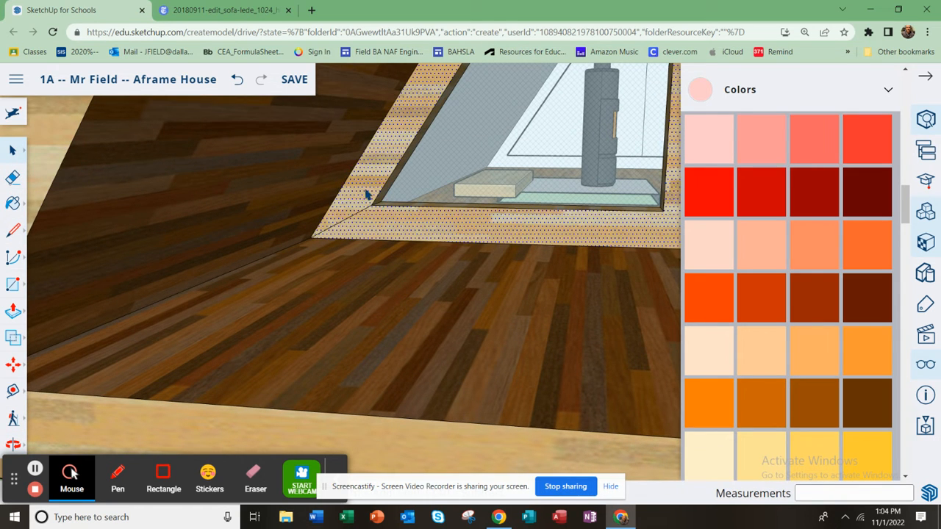
scroll(375, 204, up, 2)
scroll(376, 207, down, 3)
middle_drag(378, 231, 341, 258)
scroll(342, 257, up, 5)
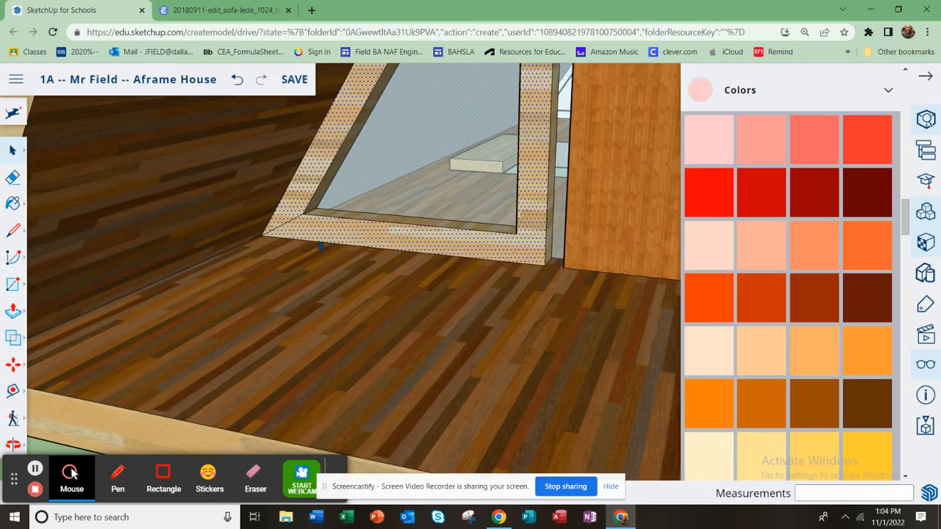
scroll(225, 245, up, 3)
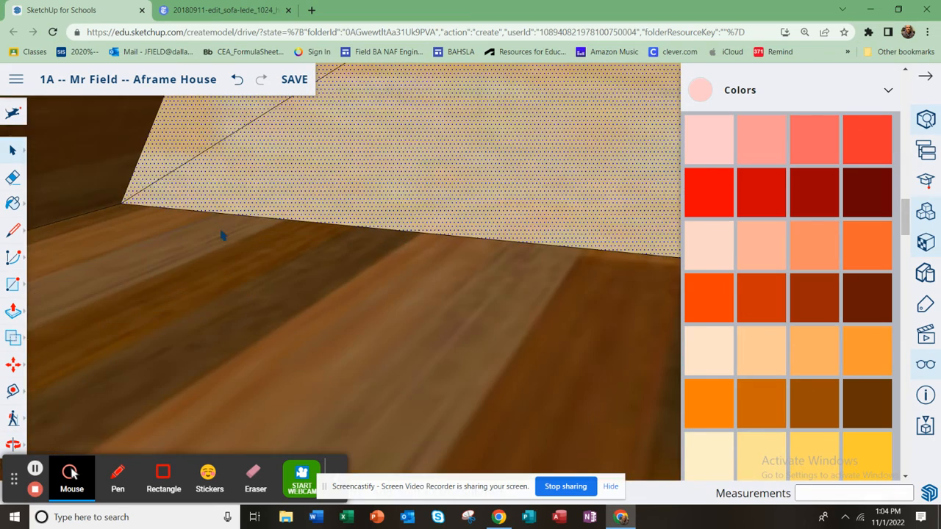
click(161, 190)
scroll(341, 225, down, 3)
middle_drag(342, 221, 317, 228)
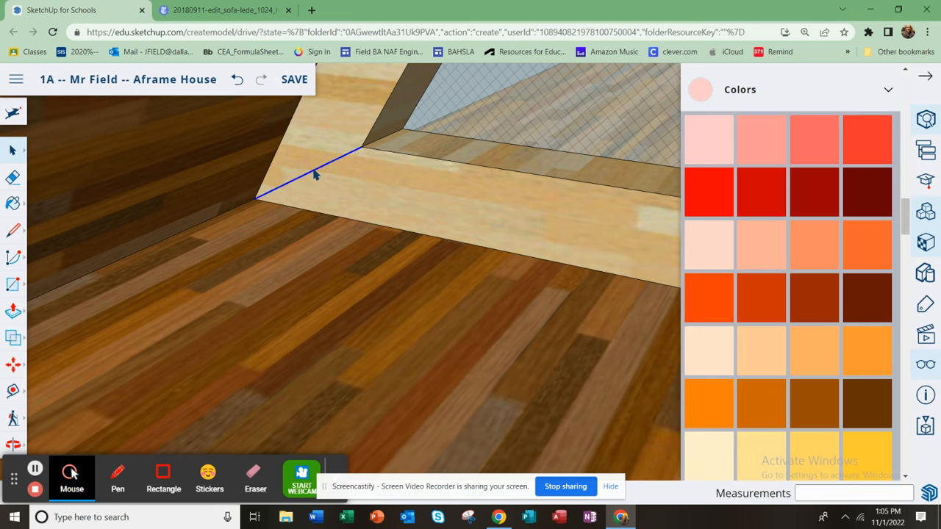
Redraw the diagonal from the frame's outer floor corner to the small window's lower corner, and select the frame face to check the split
click(11, 227)
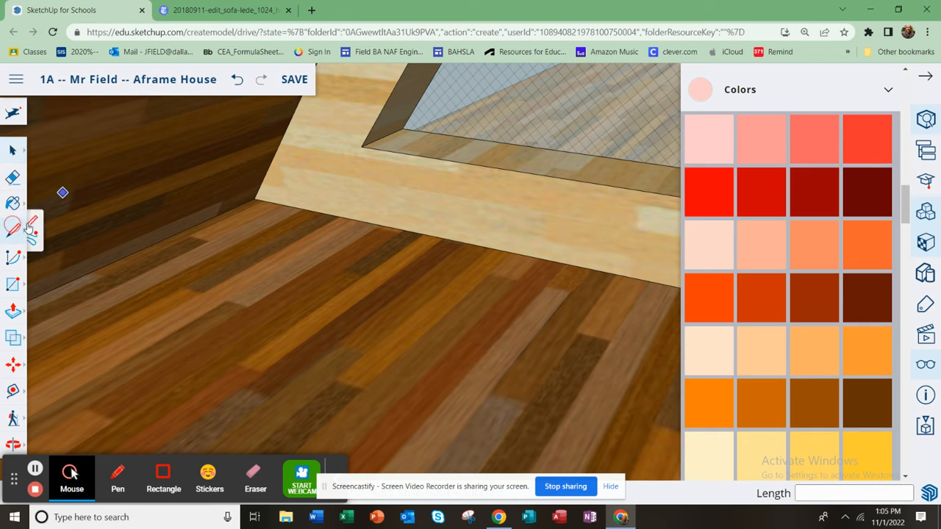
click(254, 198)
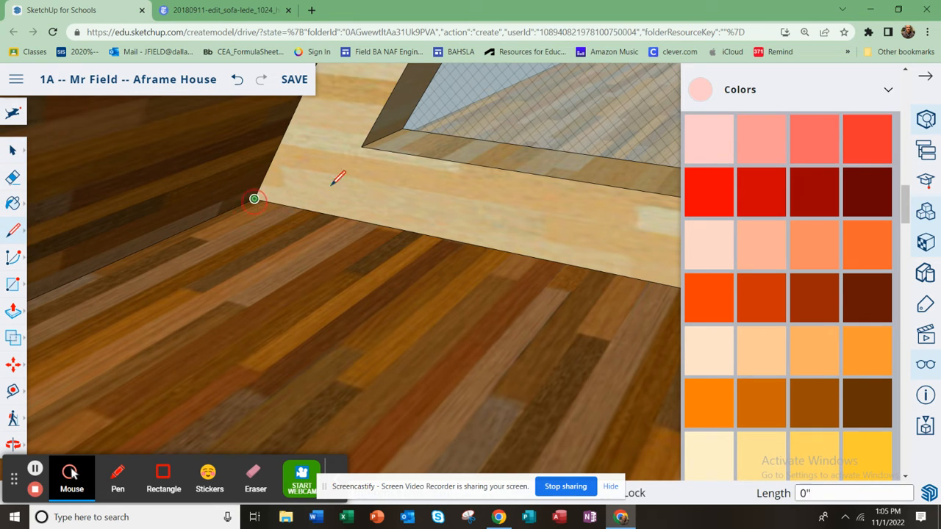
click(364, 145)
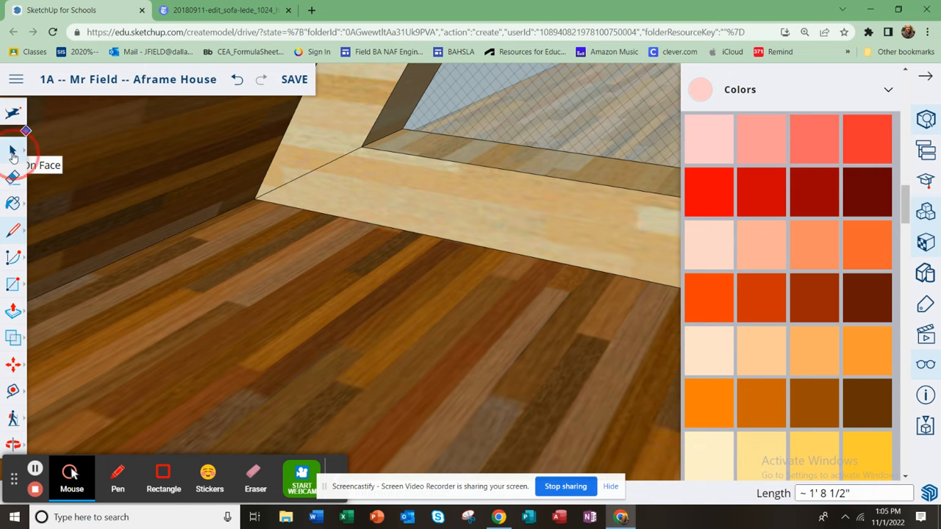
click(12, 152)
click(353, 145)
scroll(379, 215, down, 5)
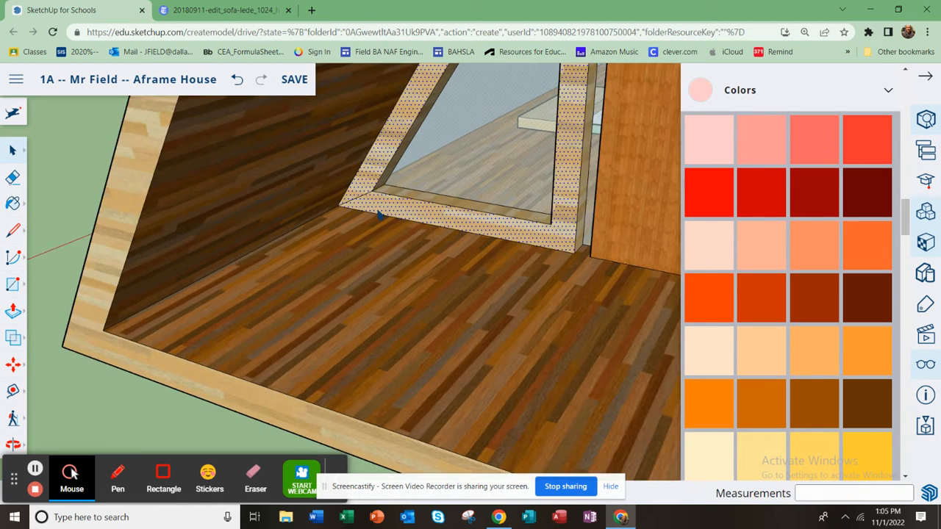
Examine the front frame face's extent and available options on the sofa side of the door, and close the materials library
scroll(379, 214, down, 10)
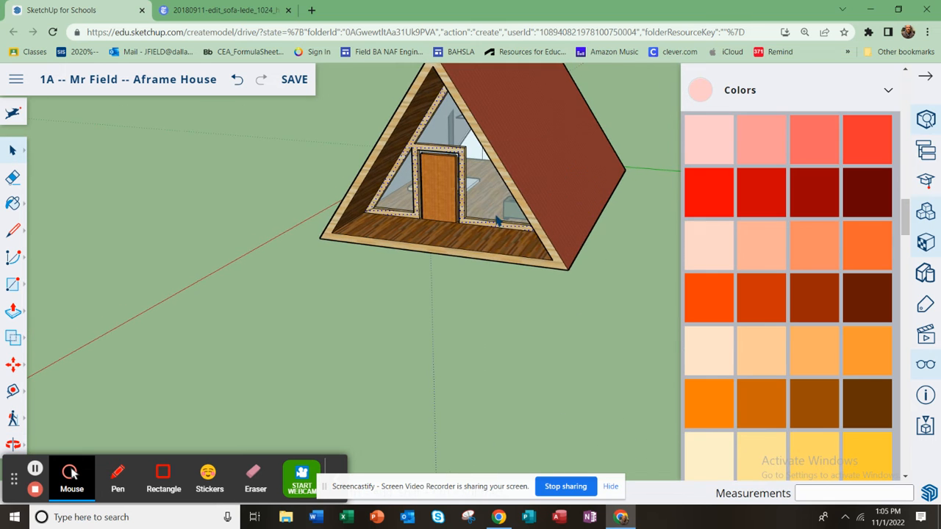
scroll(487, 213, up, 8)
right_click(459, 224)
click(434, 232)
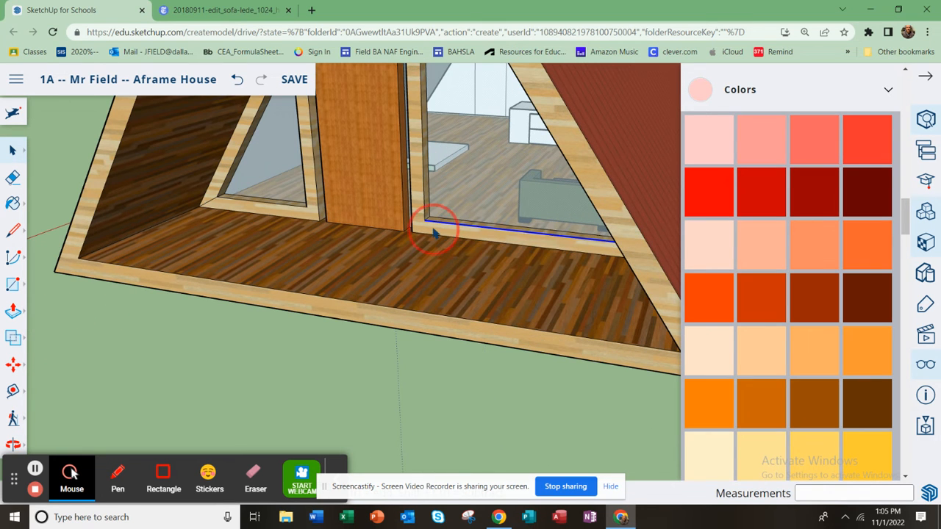
right_click(434, 232)
mouse_move(434, 233)
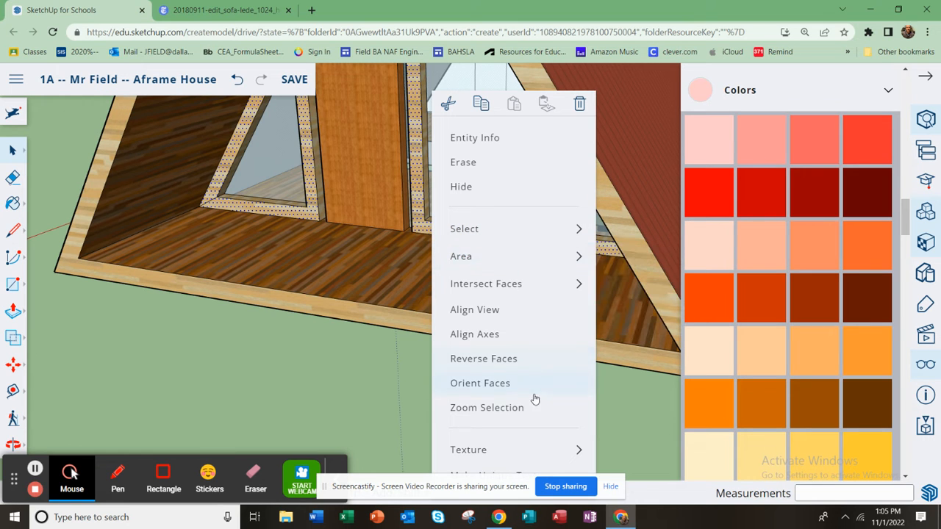
click(925, 84)
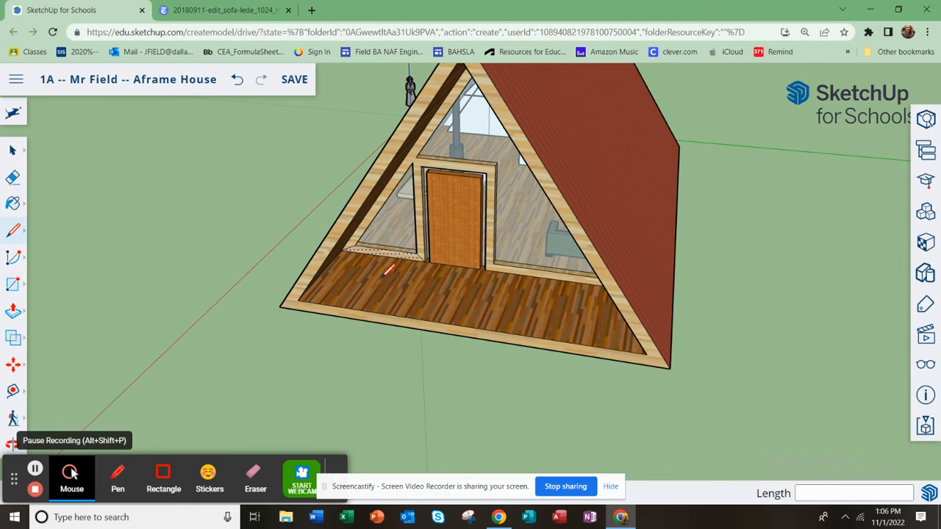
Trace a line along the small window's vertical edge, from the lower corner beside the door up to the window's peak
scroll(409, 255, up, 5)
click(7, 237)
click(425, 260)
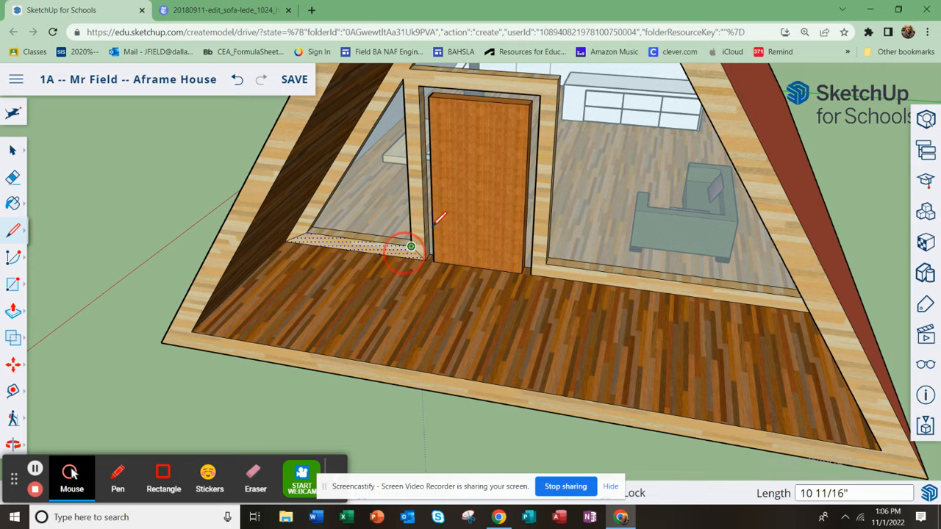
click(428, 192)
middle_drag(428, 193, 430, 193)
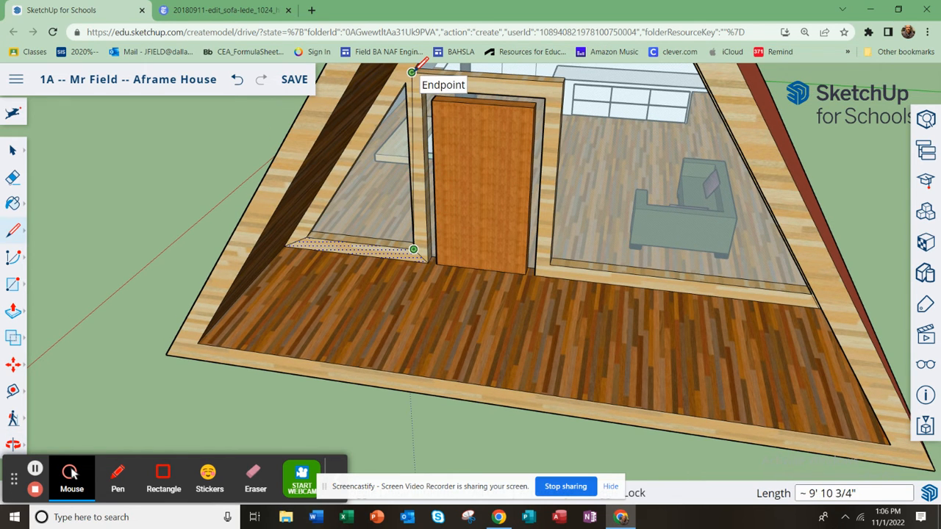
scroll(418, 74, up, 5)
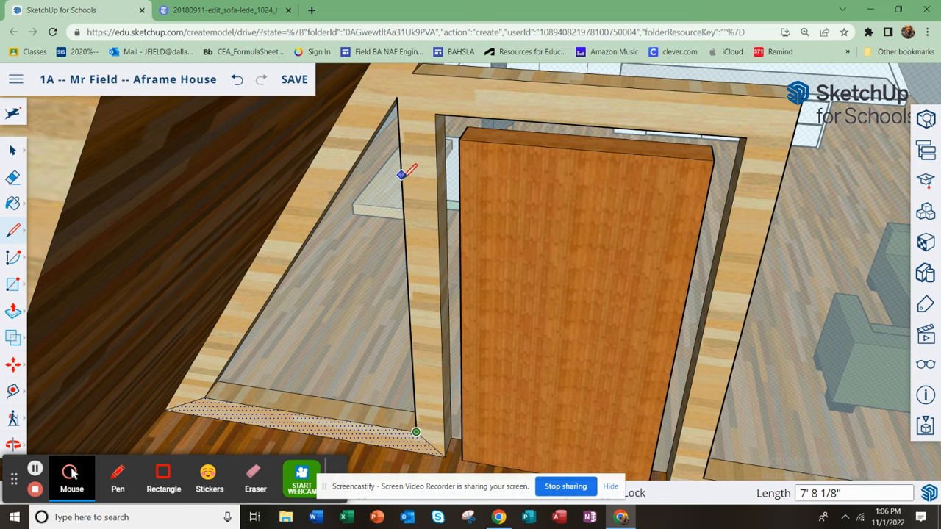
click(397, 98)
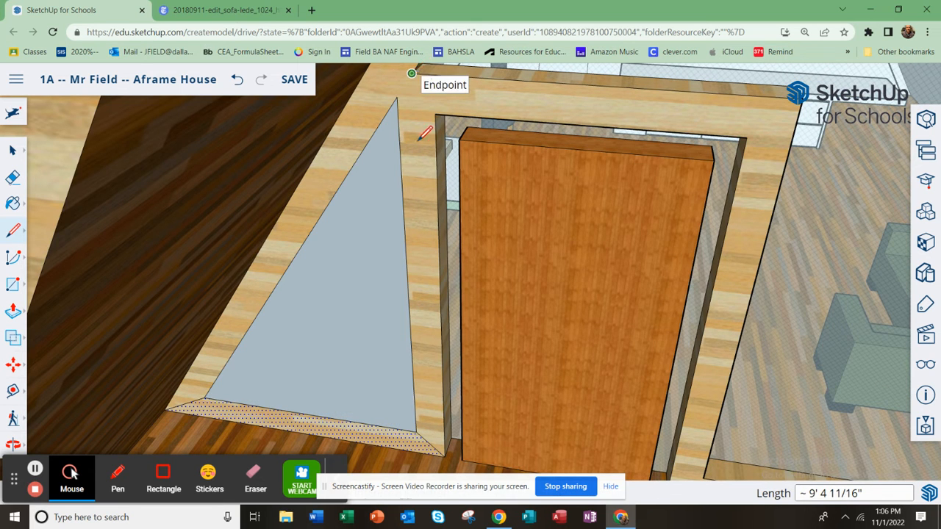
Abandon the line started at the door frame's upper corner and undo the line traced along the small window's edge
click(413, 109)
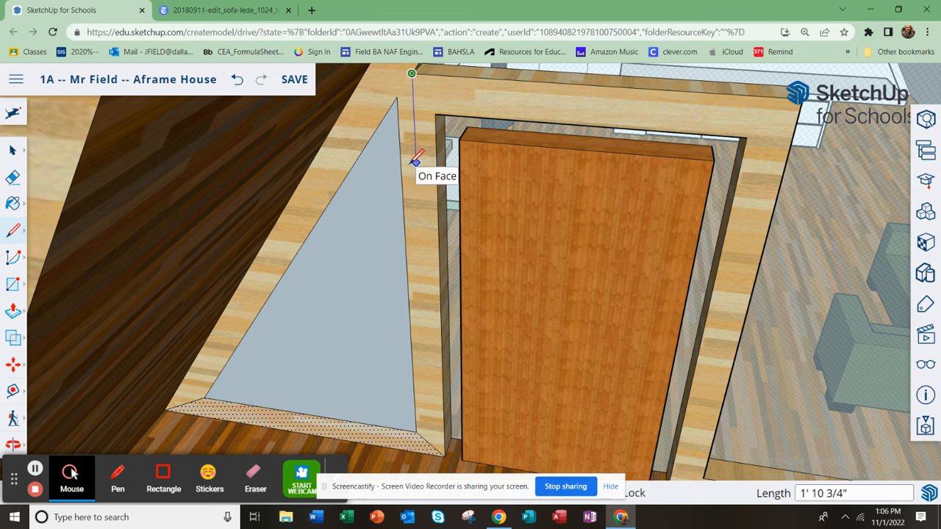
click(12, 152)
key(ctrl+z)
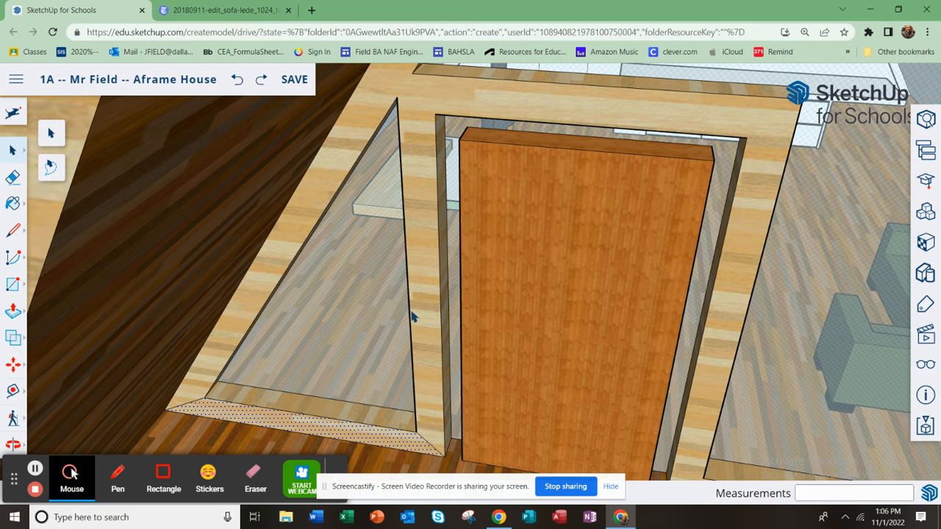
mouse_move(416, 297)
middle_down()
mouse_move(416, 306)
mouse_move(418, 294)
middle_up()
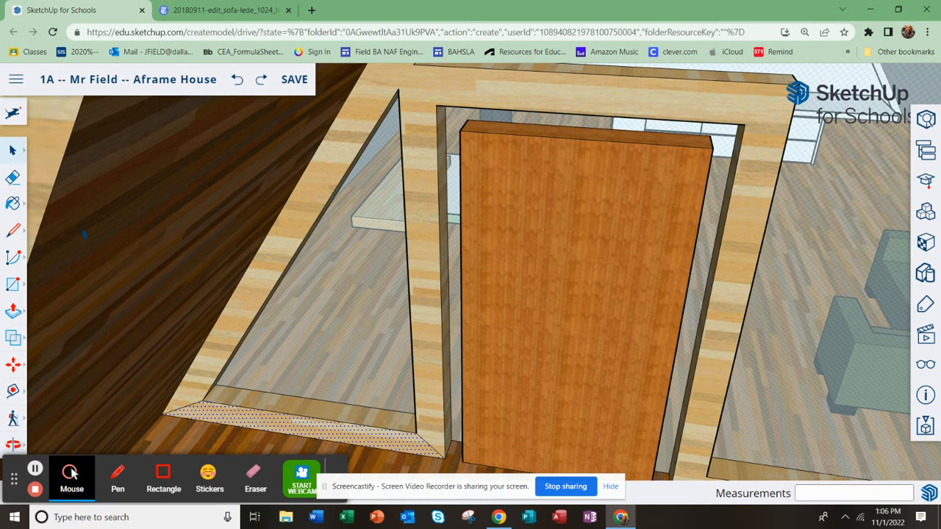
Draw a line about 7 5/16" long from the door frame's upper outer corner to the small window's peak, and select the slanted frame strip
click(17, 233)
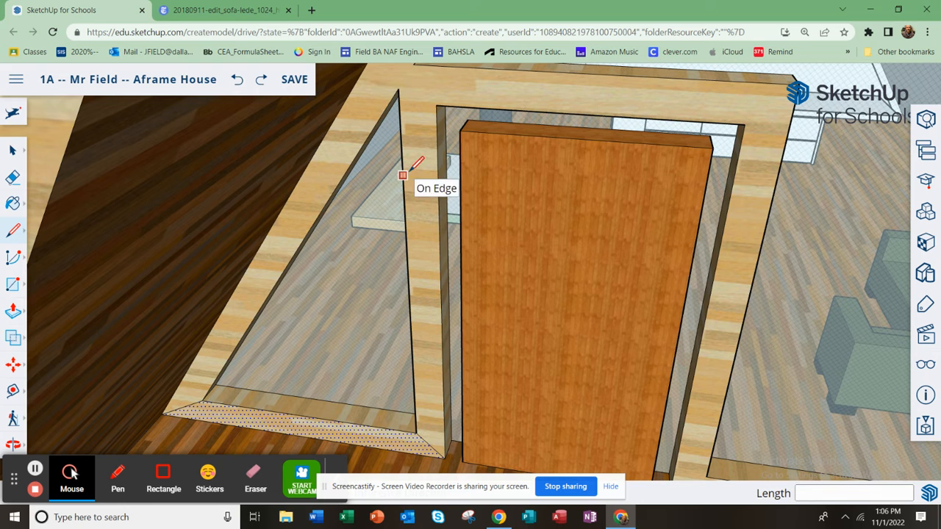
click(413, 65)
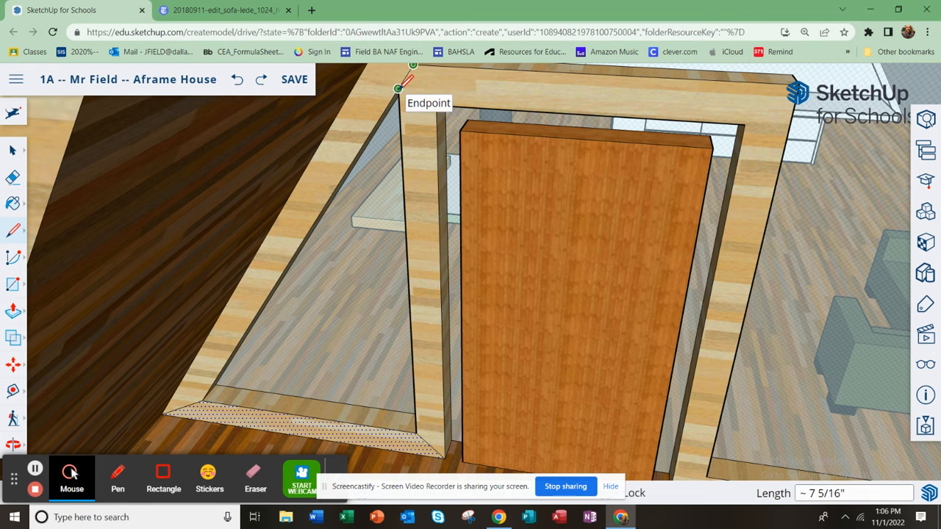
scroll(391, 203, down, 5)
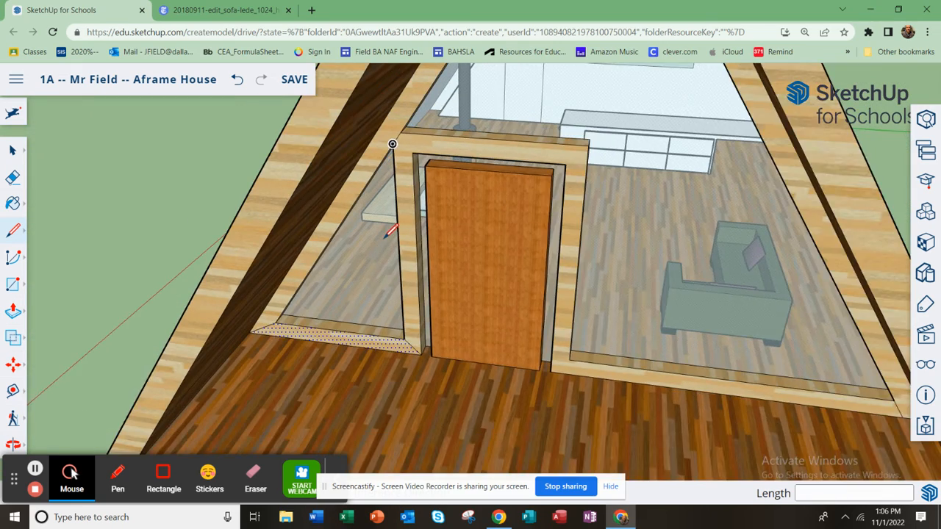
middle_drag(595, 282, 703, 289)
middle_drag(461, 177, 71, 246)
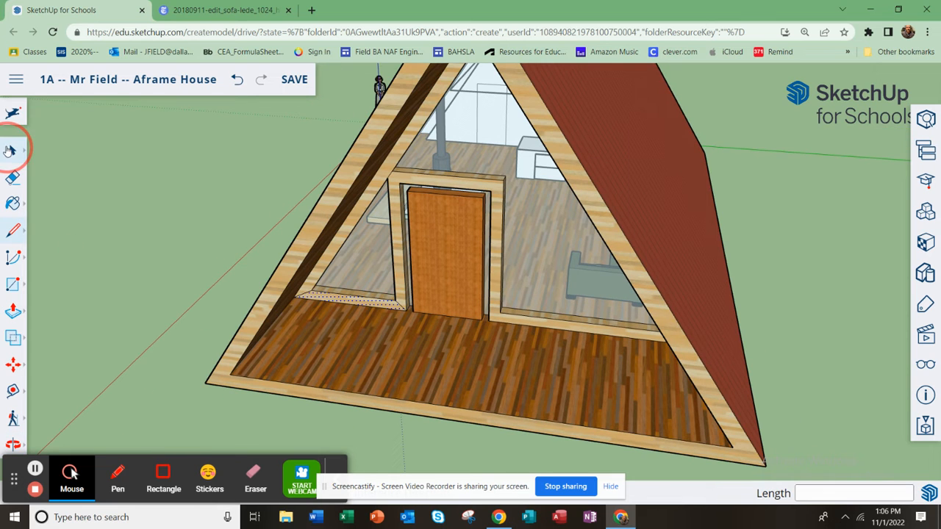
click(9, 151)
click(46, 133)
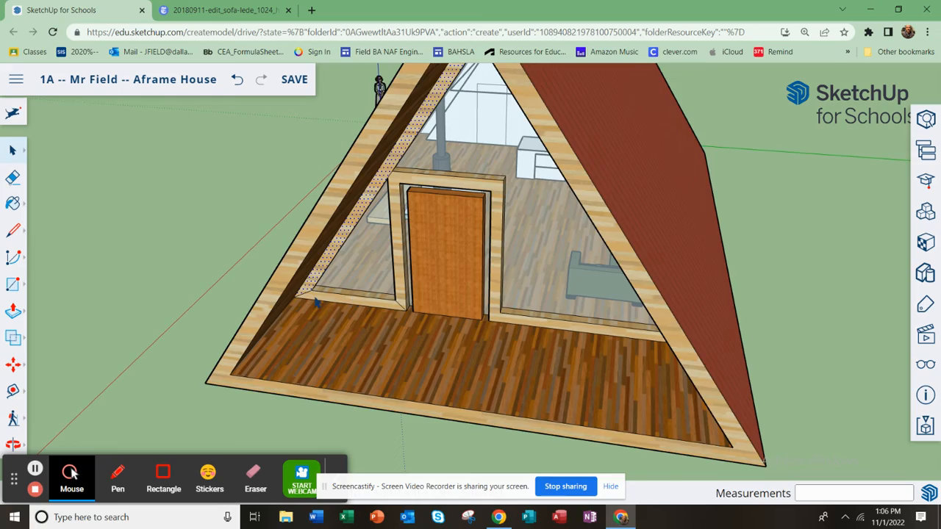
Select the front and inner side faces of the slanted frame strip running past the small window
scroll(315, 301, up, 10)
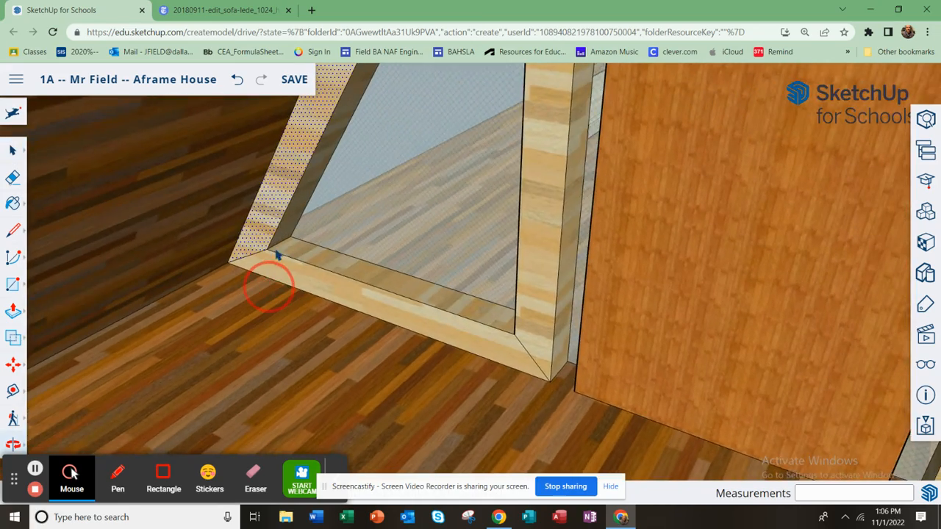
middle_drag(278, 255, 283, 243)
scroll(302, 233, down, 12)
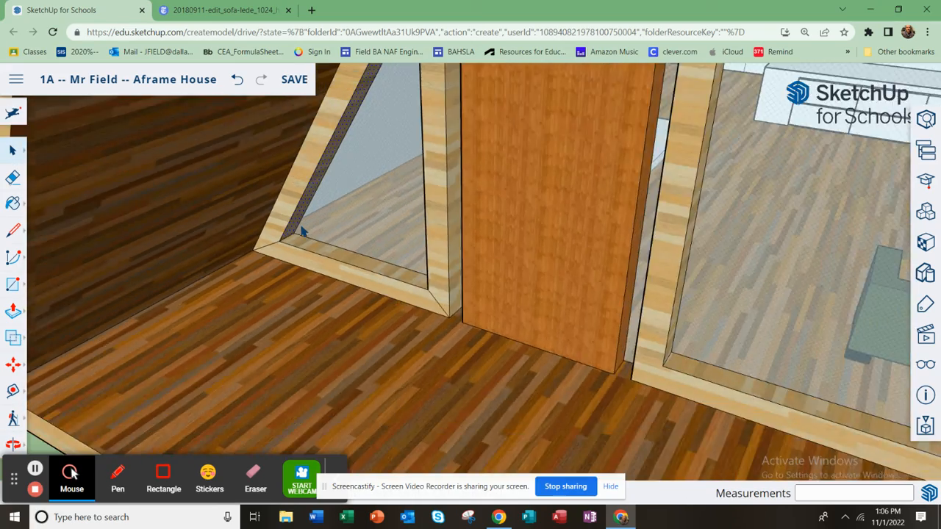
scroll(321, 168, up, 12)
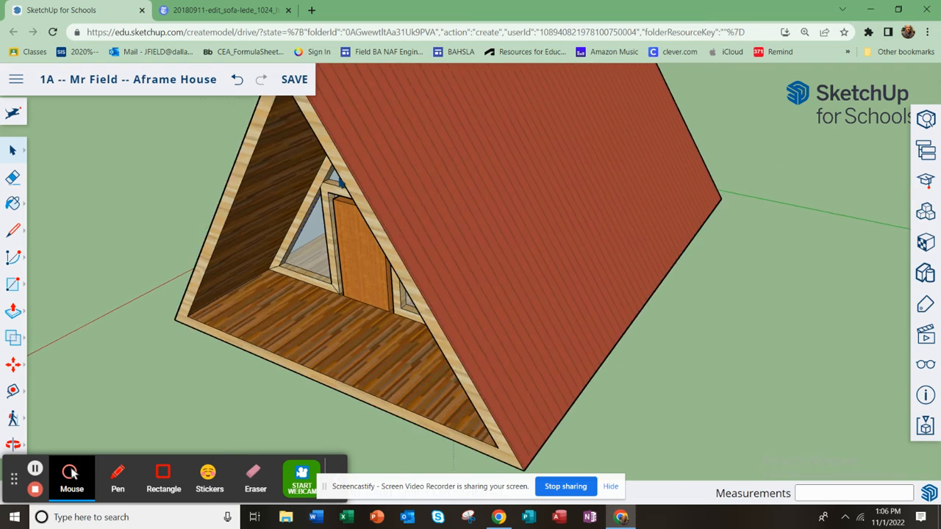
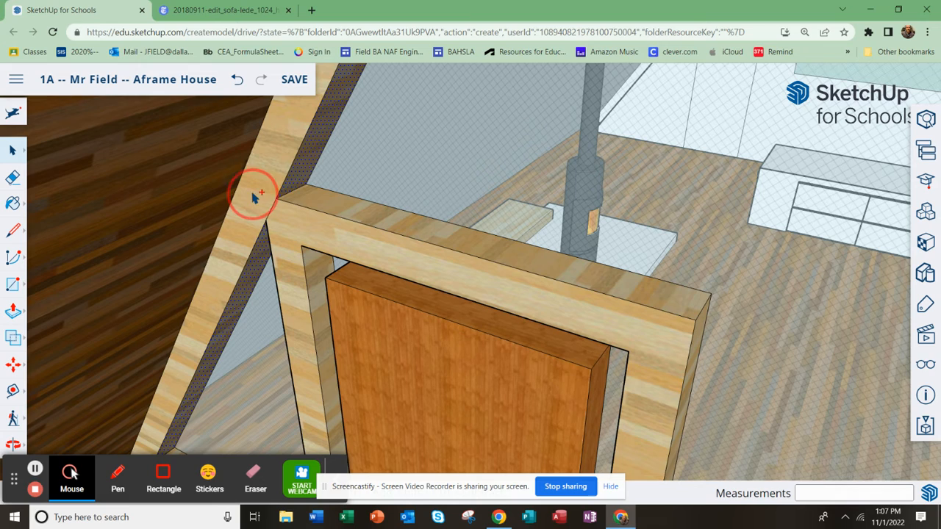
scroll(288, 269, up, 5)
middle_drag(316, 262, 578, 240)
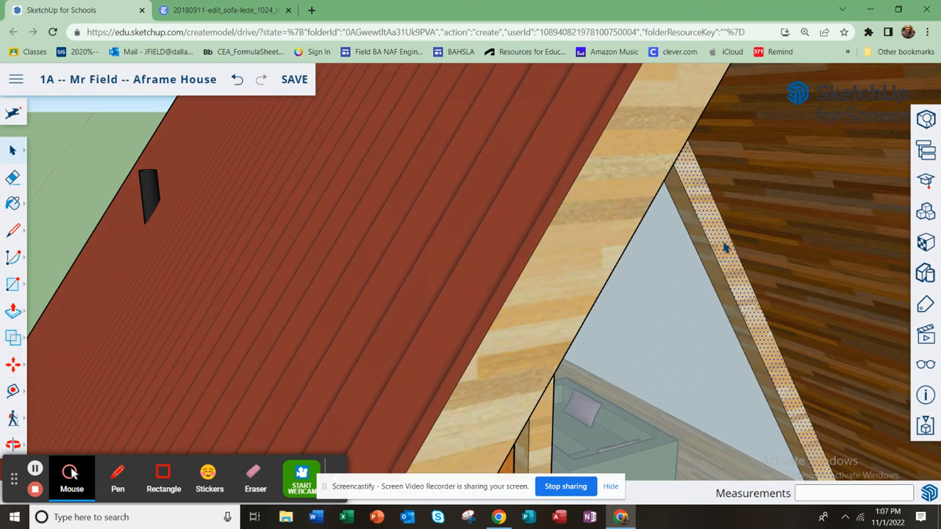
Copy the slanted frame strip 2' along the red axis into the house and array the copy 30x
click(721, 279)
scroll(690, 318, down, 5)
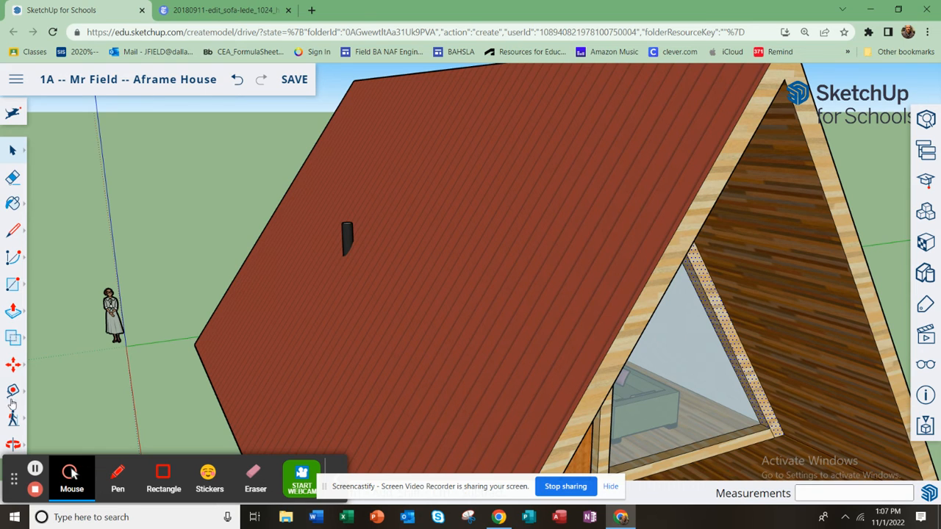
click(15, 366)
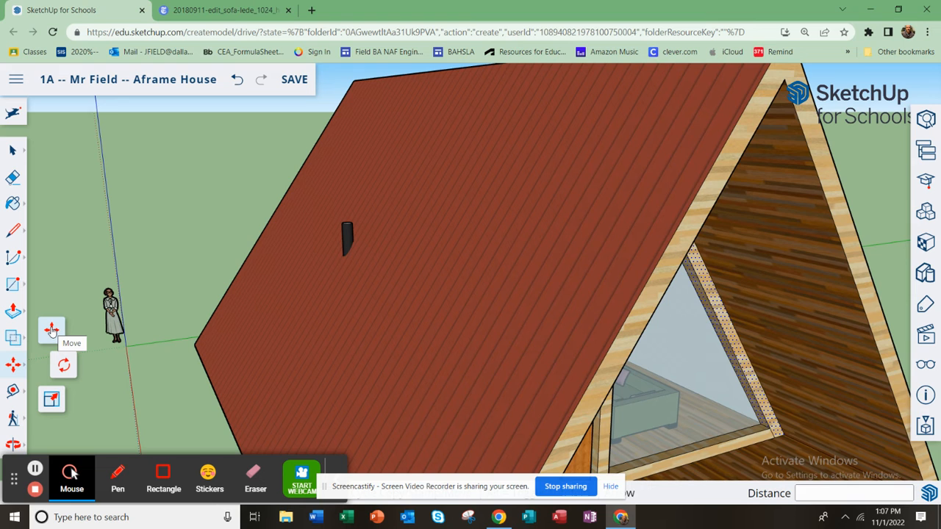
click(51, 331)
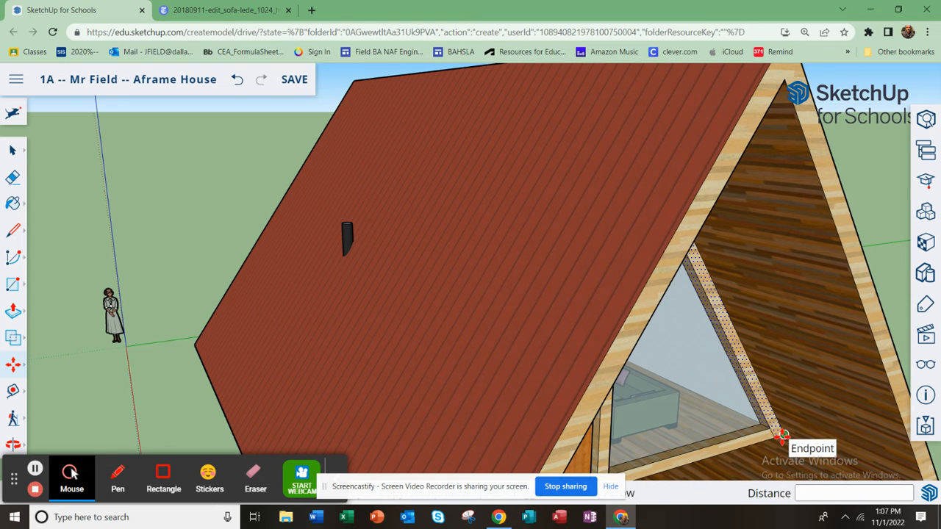
click(783, 437)
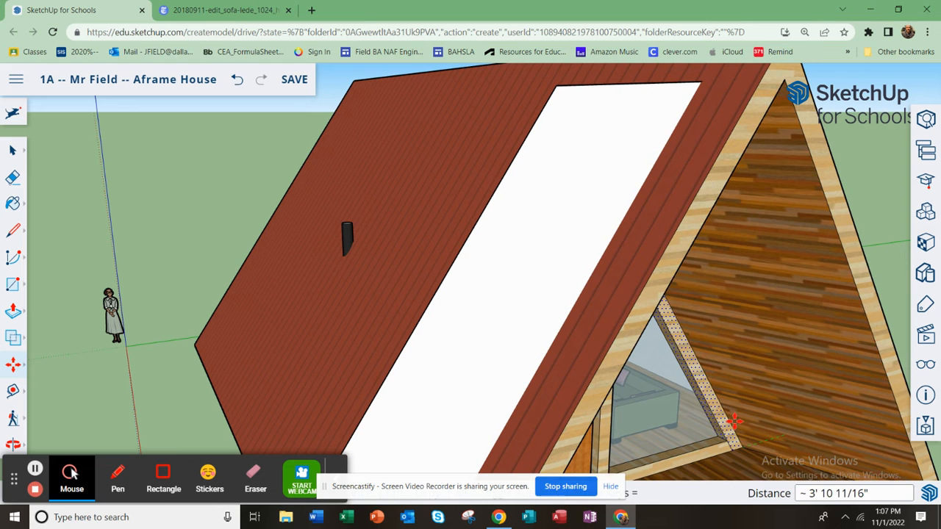
click(734, 423)
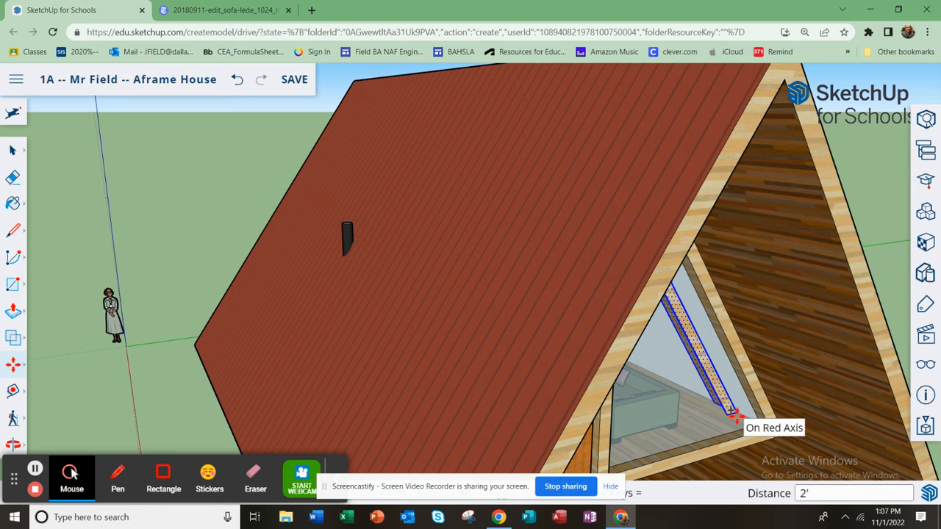
key(Return)
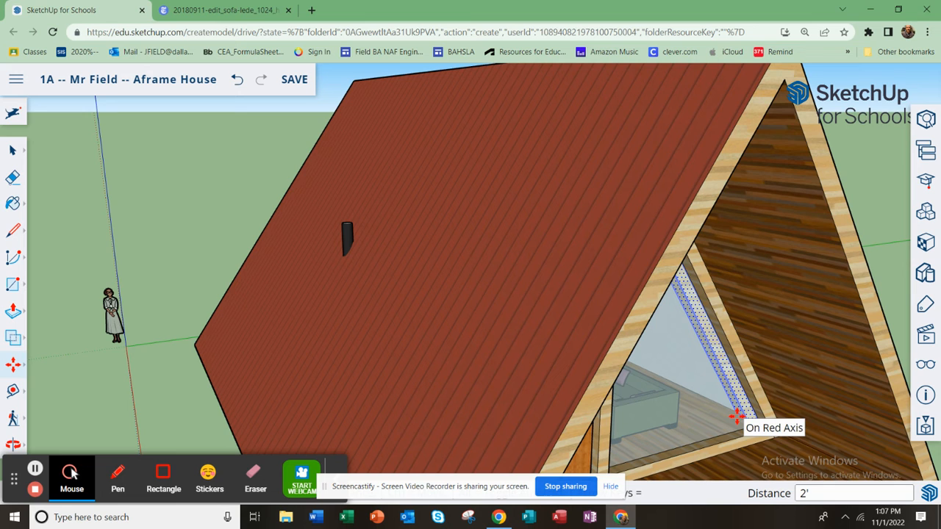
middle_drag(755, 402, 547, 395)
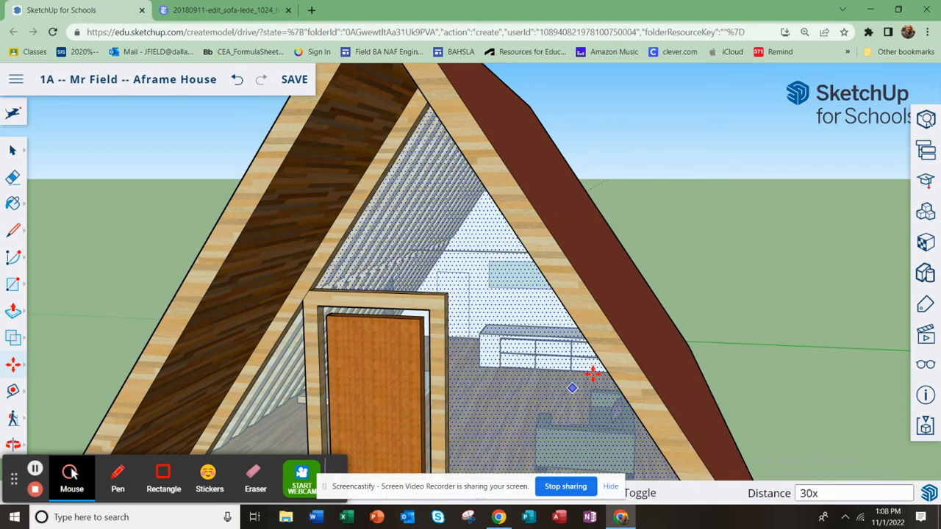
Delete the strip copies that stick out beyond the rear end of the house
middle_drag(559, 376, 345, 399)
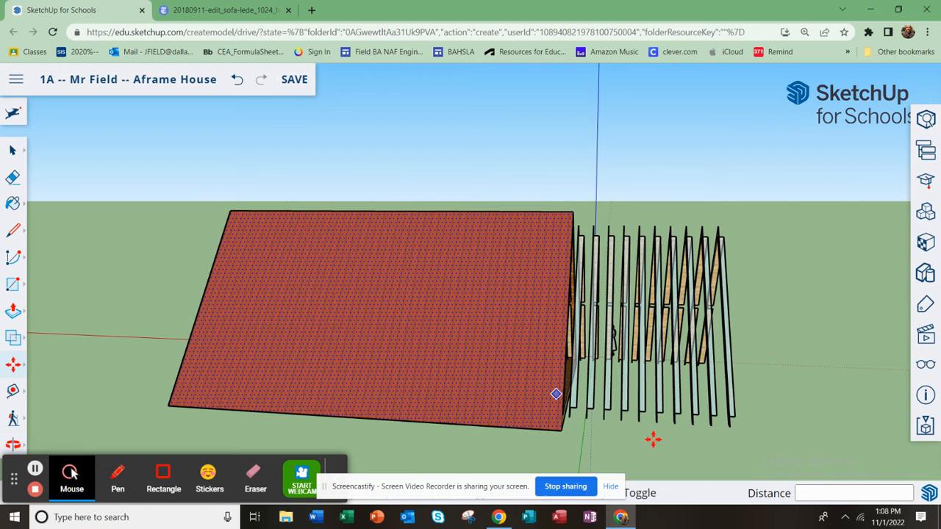
scroll(660, 439, up, 1)
key(space)
drag(566, 172, 799, 432)
key(Delete)
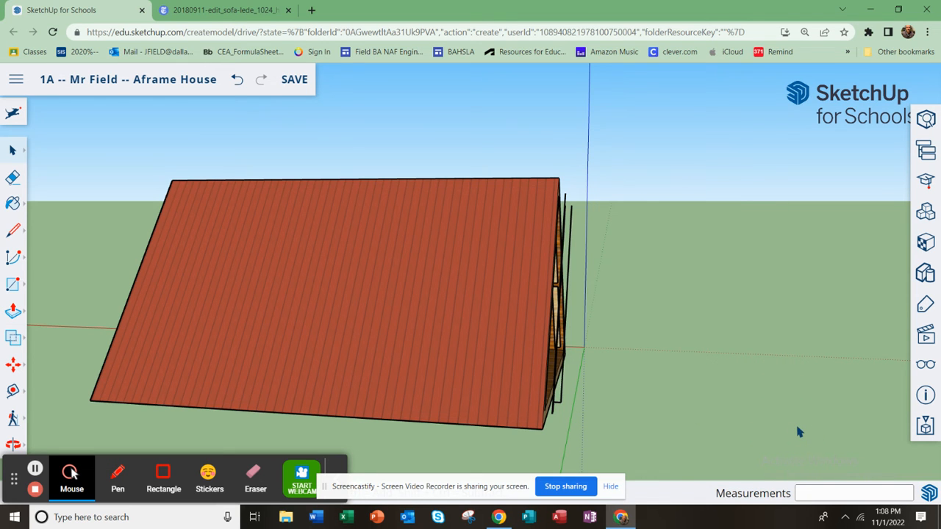
Delete the leftover strip edges standing just outside the rear end of the roof
middle_drag(647, 375, 670, 348)
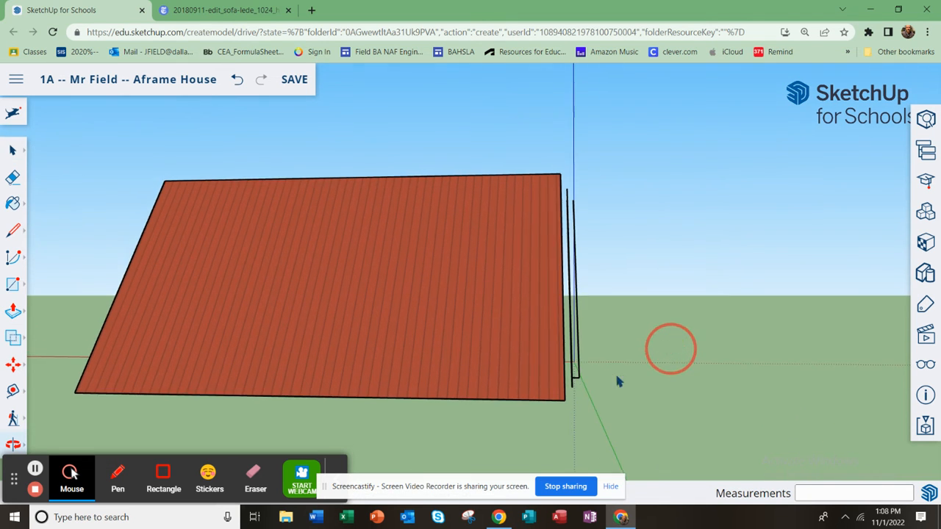
drag(594, 407, 568, 181)
click(566, 181)
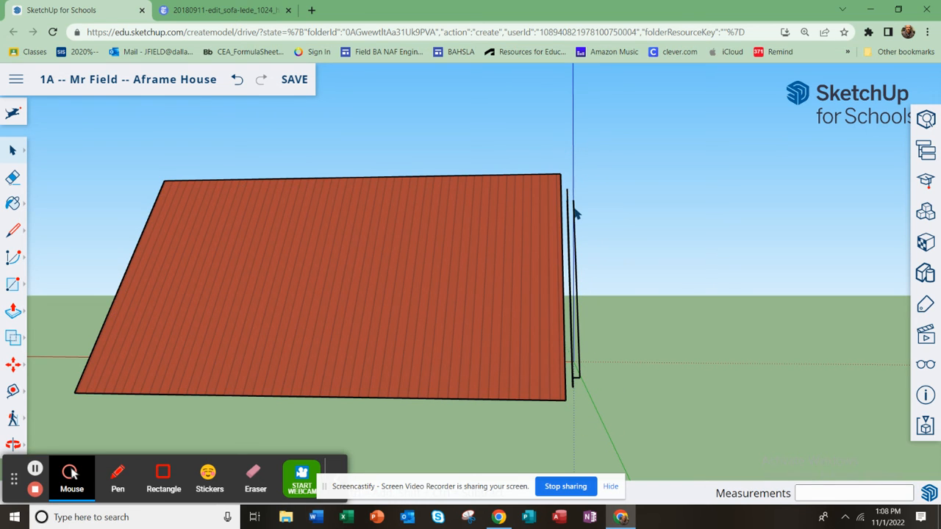
scroll(576, 213, up, 1)
drag(563, 174, 596, 234)
click(608, 314)
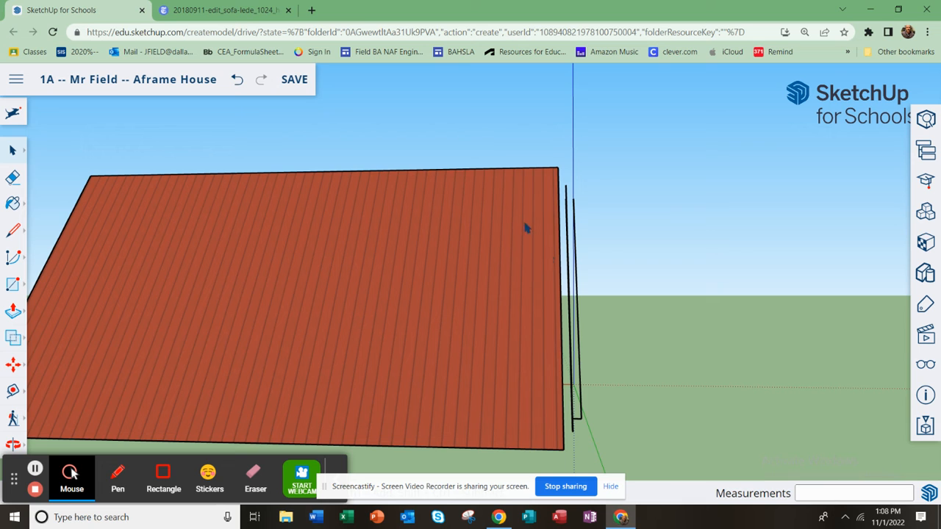
mouse_move(529, 407)
middle_down()
mouse_move(536, 389)
mouse_move(519, 394)
middle_up()
click(576, 434)
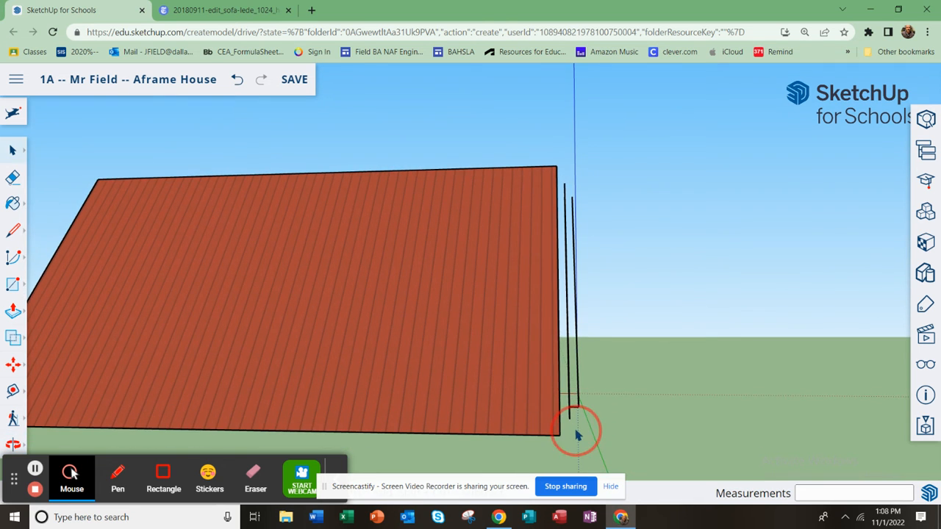
drag(568, 430, 597, 168)
click(597, 169)
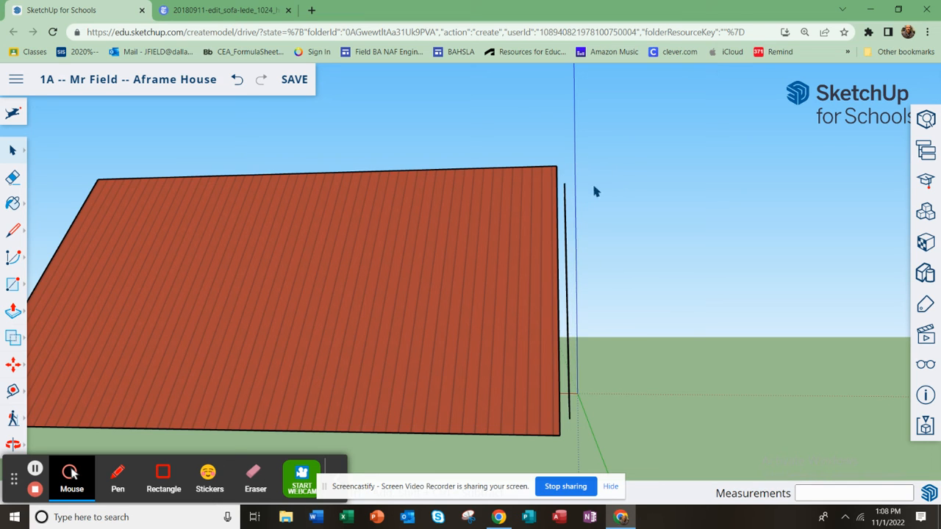
click(567, 213)
click(565, 268)
key(Delete)
Examine the row of slanted strips through the front glass wall and the whole house from several angles
middle_drag(606, 342, 467, 353)
middle_drag(654, 371, 649, 390)
scroll(578, 339, down, 5)
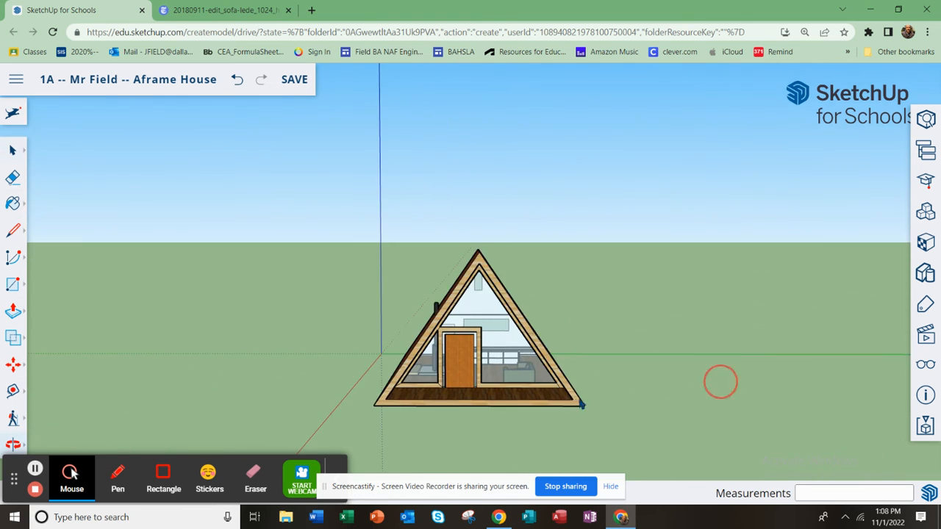
scroll(435, 368, up, 3)
scroll(435, 381, up, 3)
middle_drag(479, 393, 484, 355)
scroll(483, 346, down, 6)
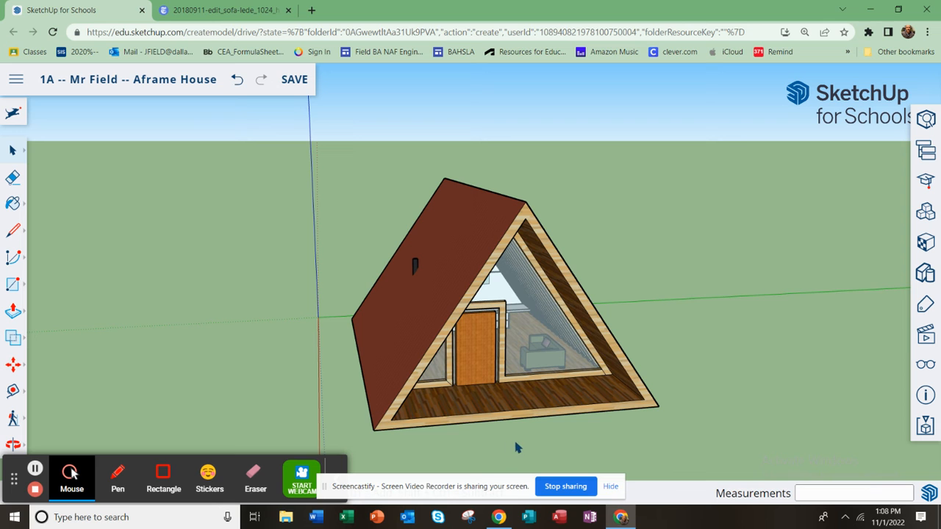
middle_drag(447, 347, 367, 368)
middle_drag(308, 345, 570, 382)
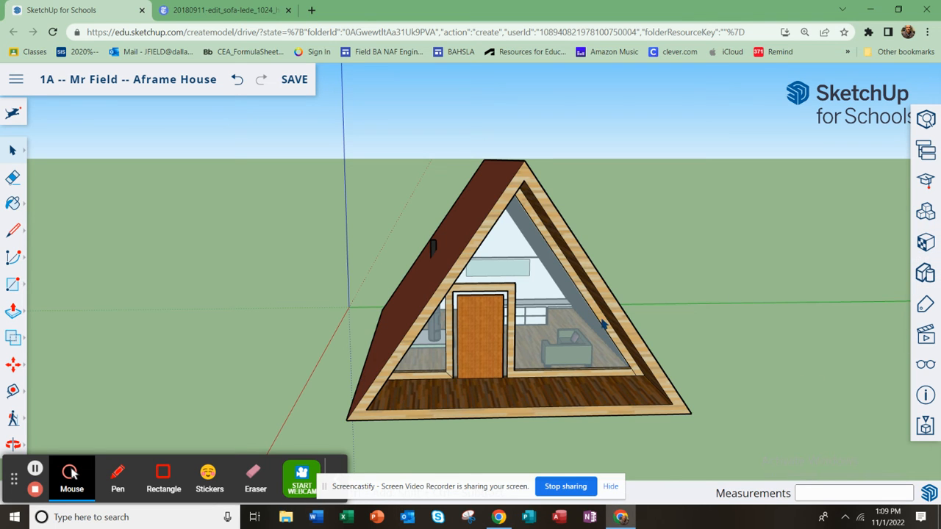
scroll(603, 325, down, 2)
middle_drag(611, 444, 632, 443)
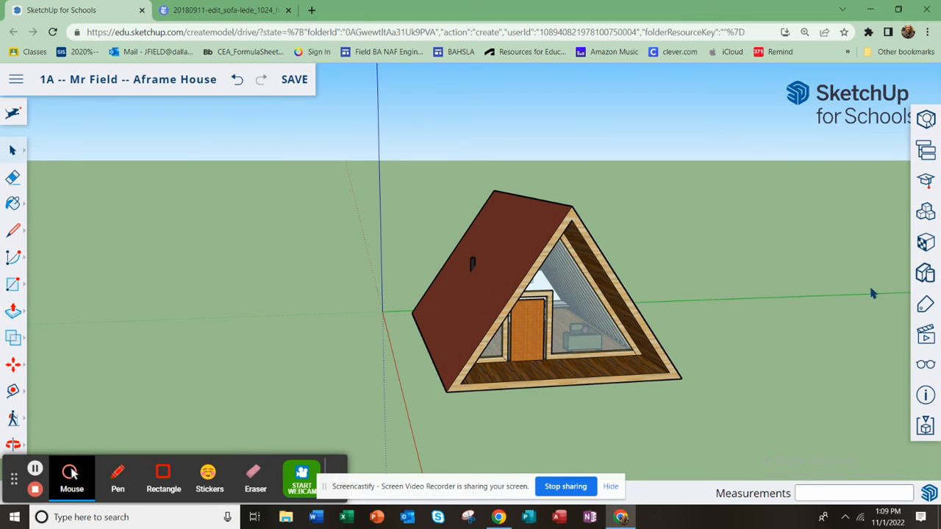
Search the 3D Warehouse components for "jeep"
click(927, 210)
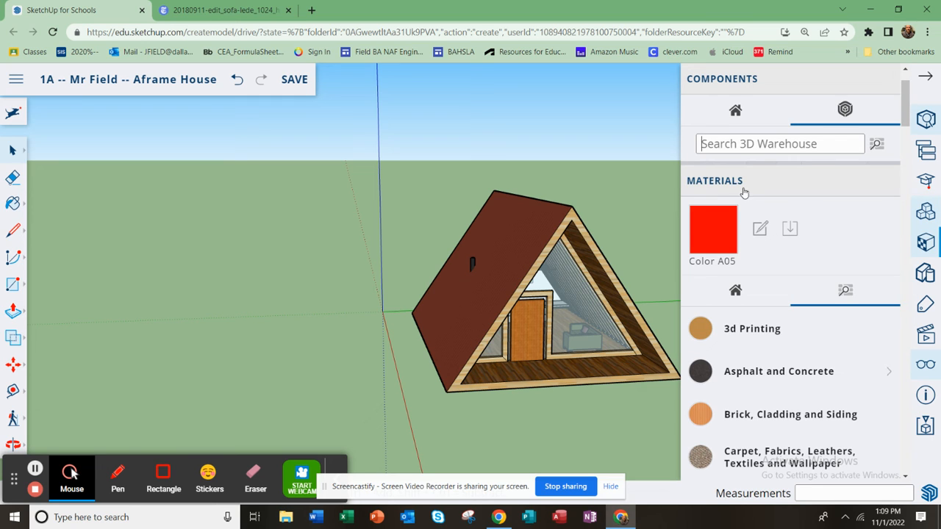
click(762, 143)
text(je)
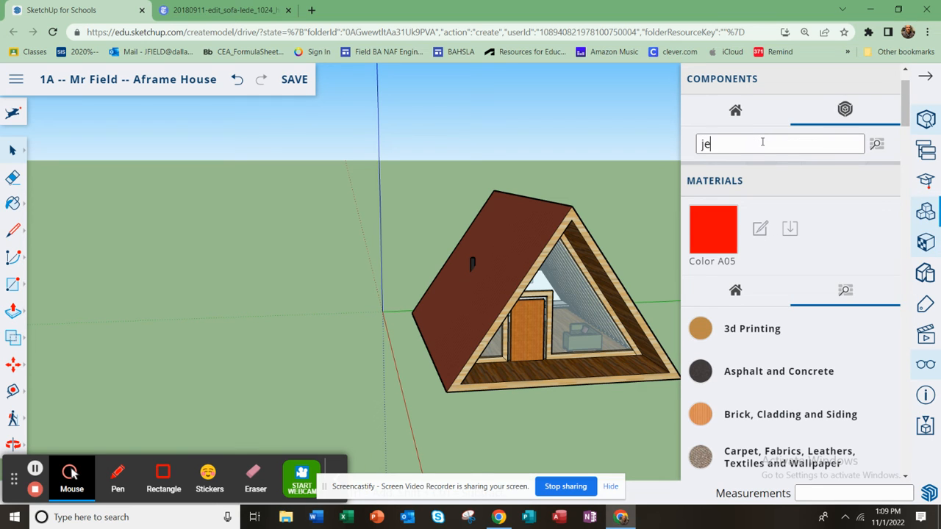
text(ep)
key(Return)
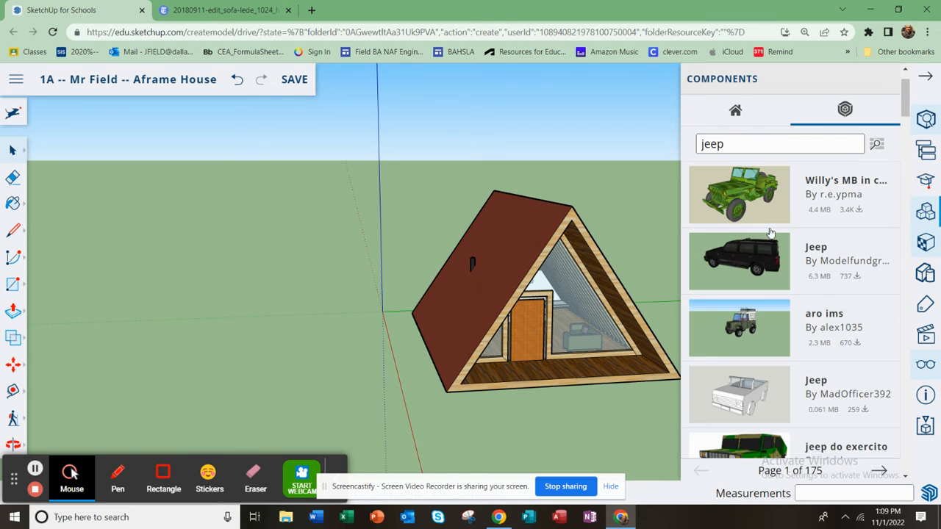
Insert the yellow Jeep model on the ground beside the house and remove it again
scroll(743, 265, down, 5)
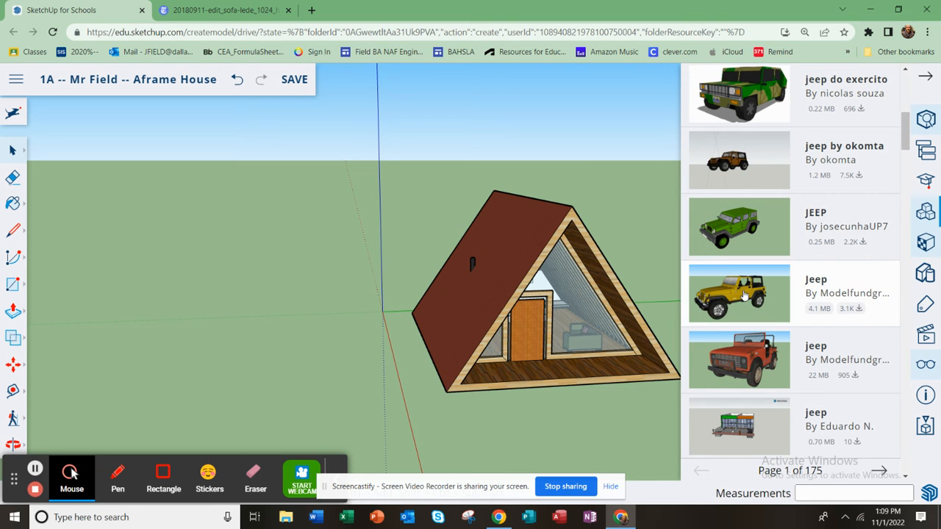
scroll(342, 294, down, 2)
scroll(341, 294, up, 1)
click(741, 243)
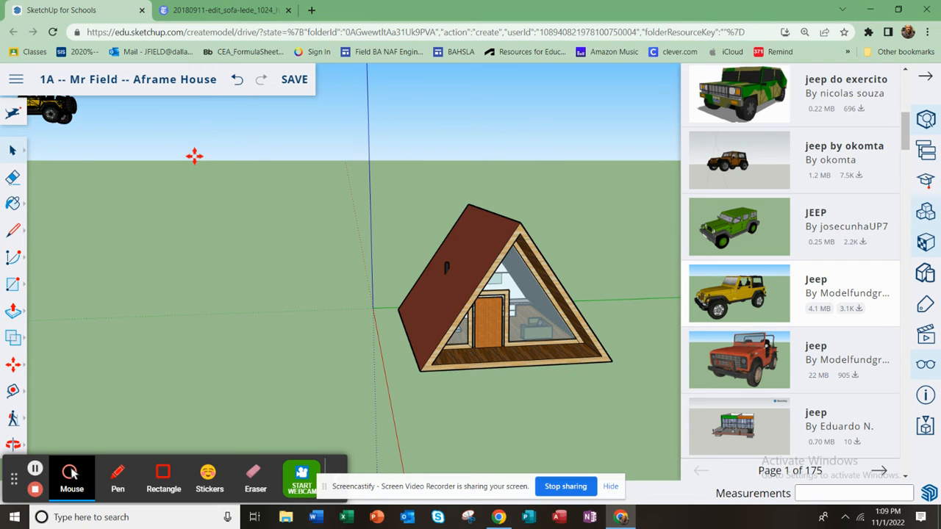
click(297, 206)
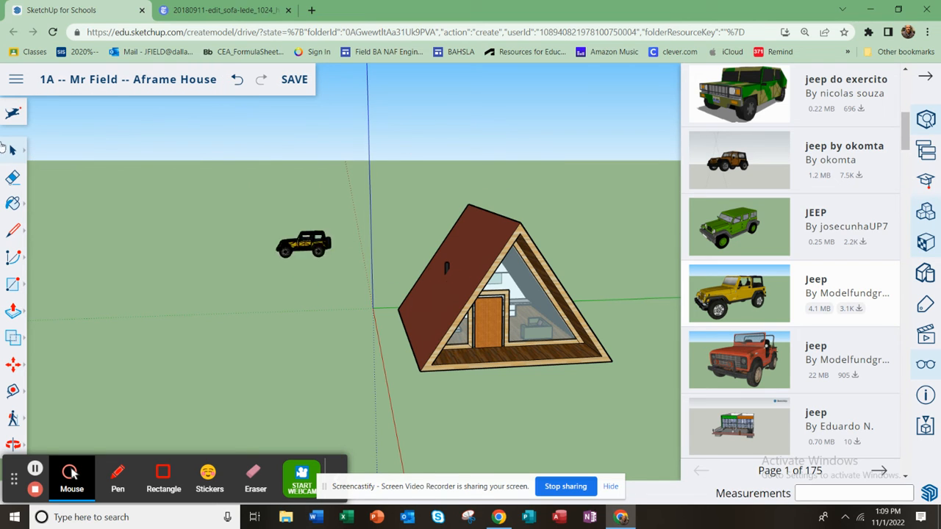
click(12, 150)
click(46, 129)
Look through the first page of jeep results for another model to place by the house
scroll(850, 347, down, 2)
scroll(850, 347, up, 3)
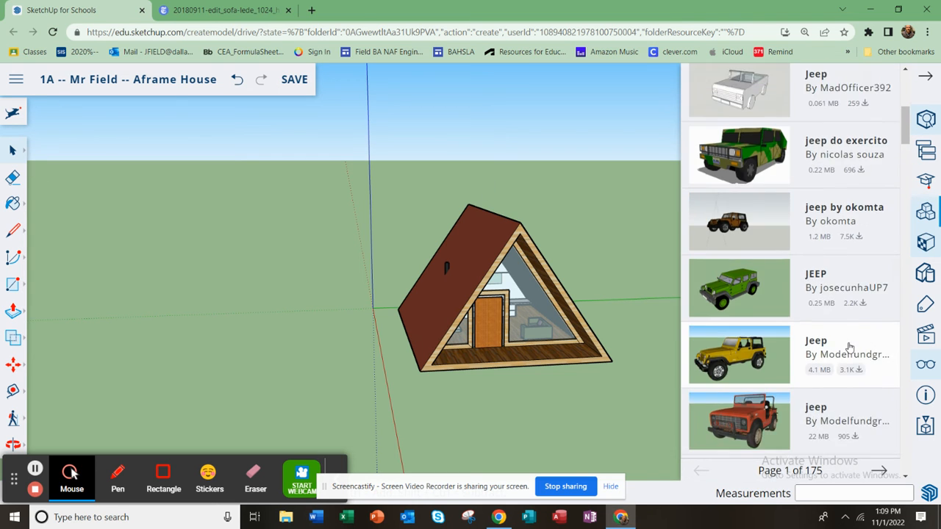
scroll(849, 347, down, 4)
scroll(847, 349, up, 5)
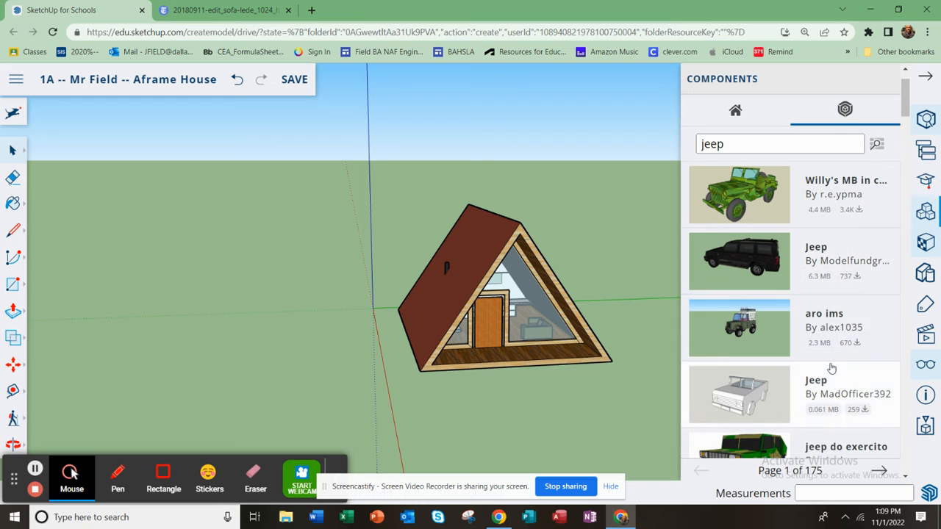
scroll(831, 369, down, 2)
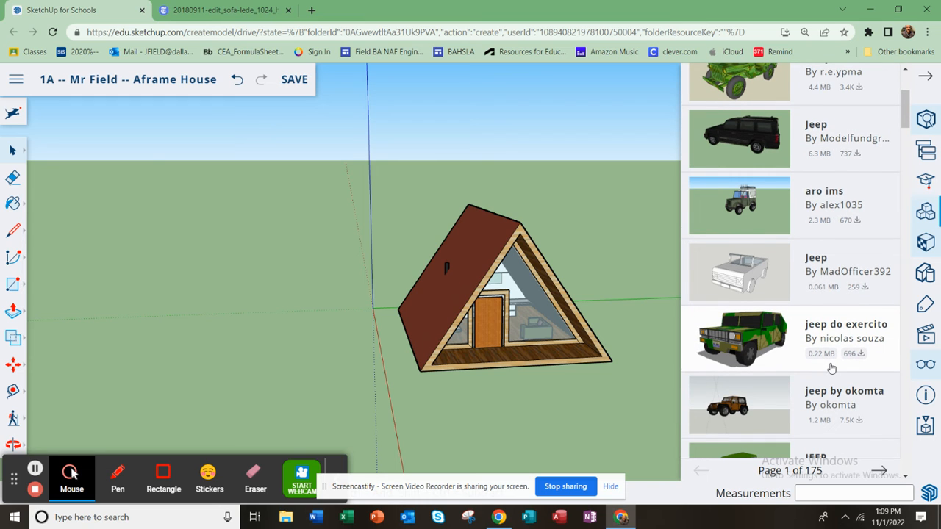
scroll(831, 369, down, 2)
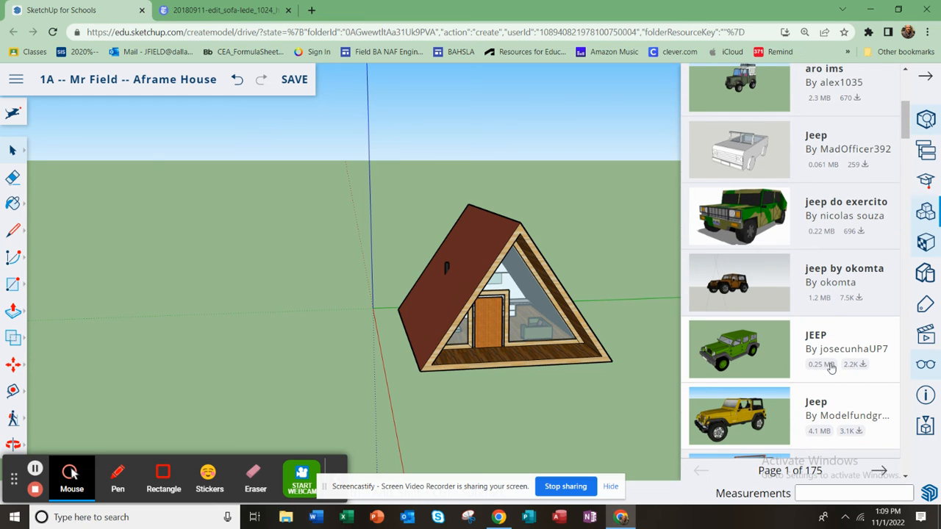
scroll(350, 289, down, 2)
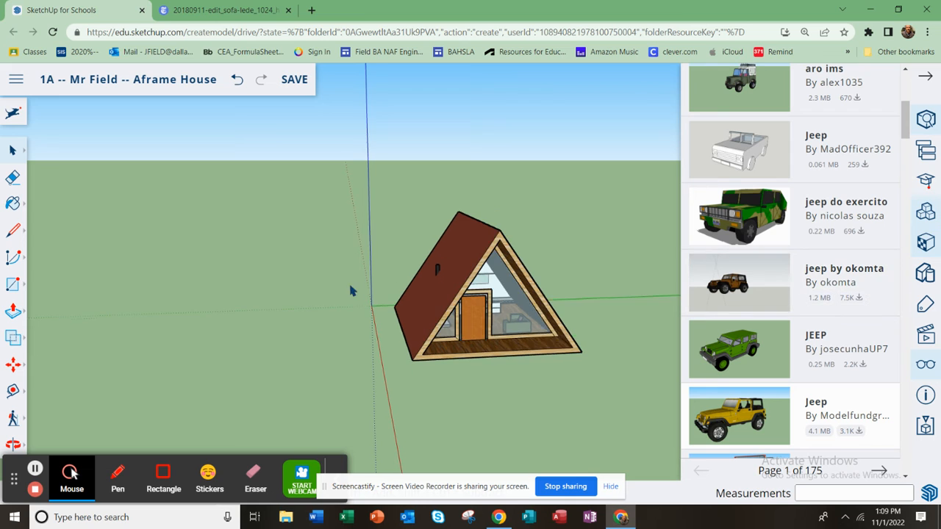
middle_drag(527, 340, 579, 345)
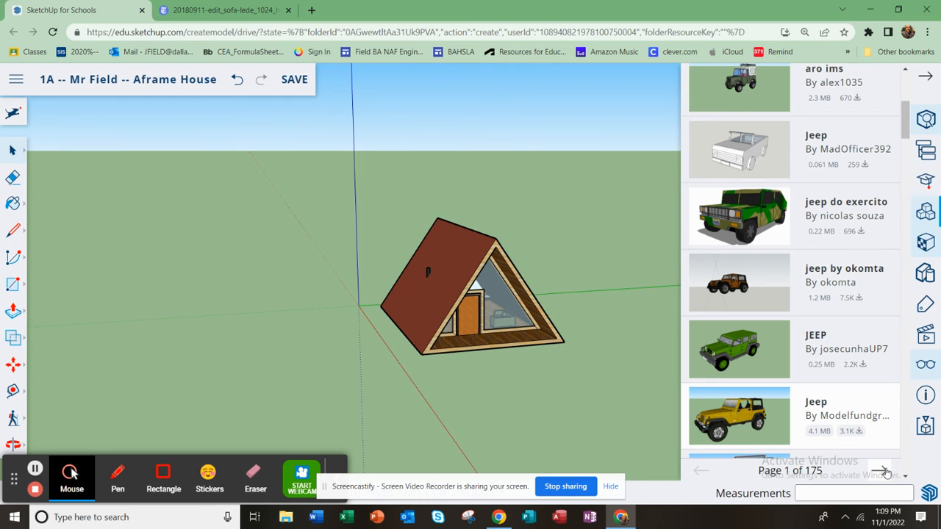
Try to insert the red-and-black open Jeep from the second page of results, and return to the first page
click(880, 471)
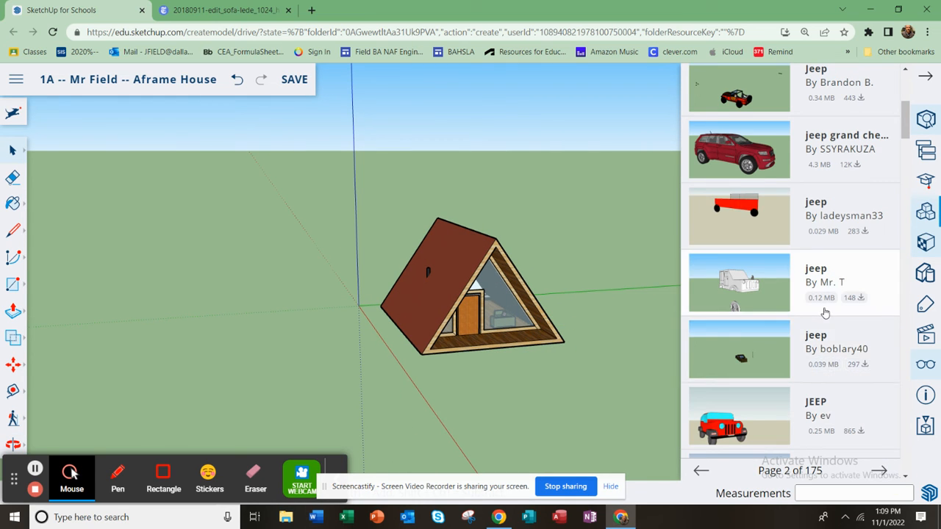
scroll(743, 228, up, 2)
click(743, 228)
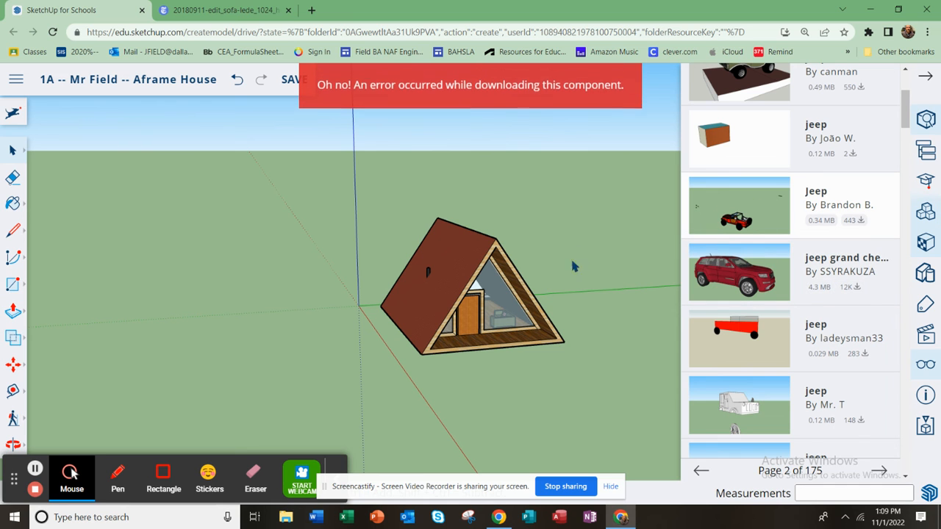
scroll(807, 269, up, 2)
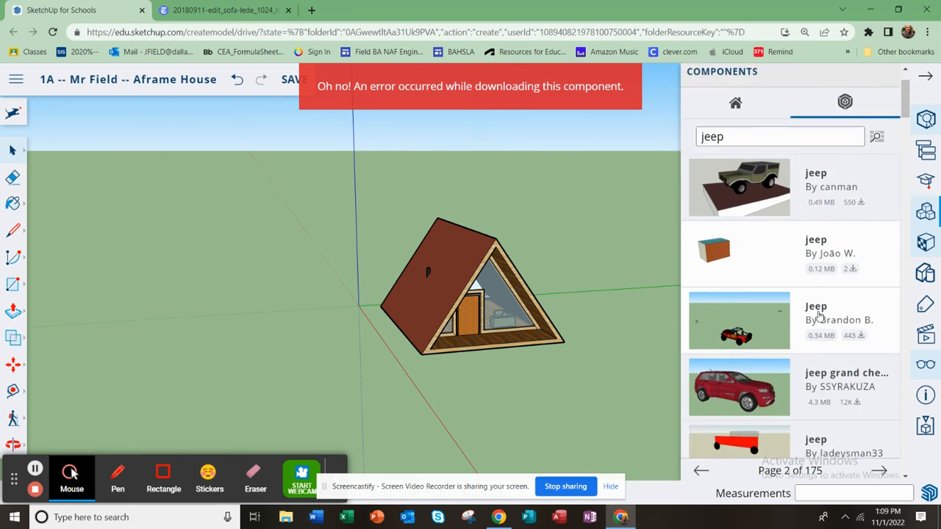
scroll(816, 353, down, 6)
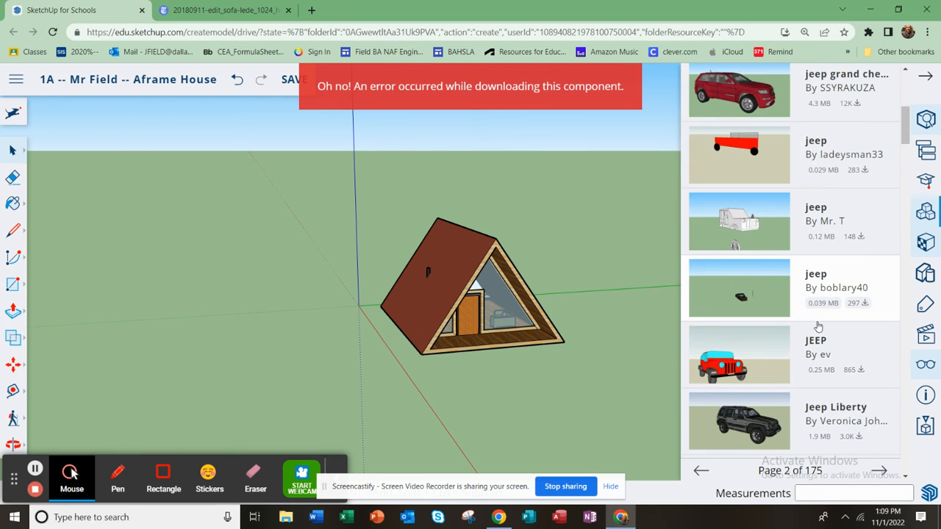
click(700, 471)
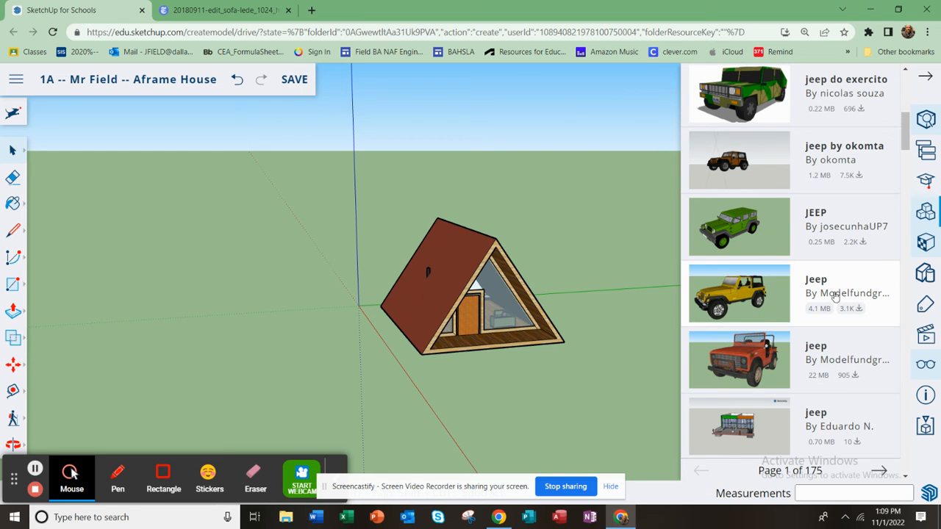
Insert the dark brown 1.2 MB jeep model from the first page of results on the ground beside the house
scroll(878, 378, down, 1)
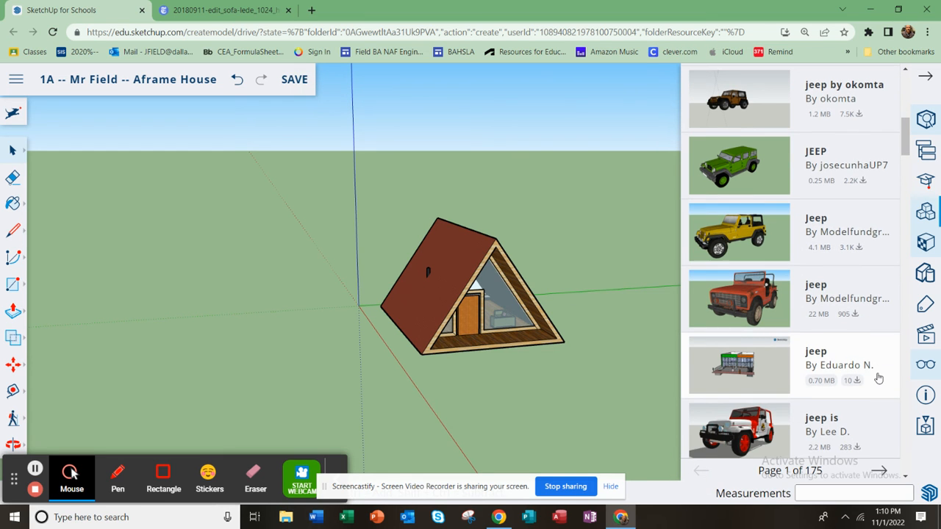
scroll(845, 360, up, 3)
click(756, 349)
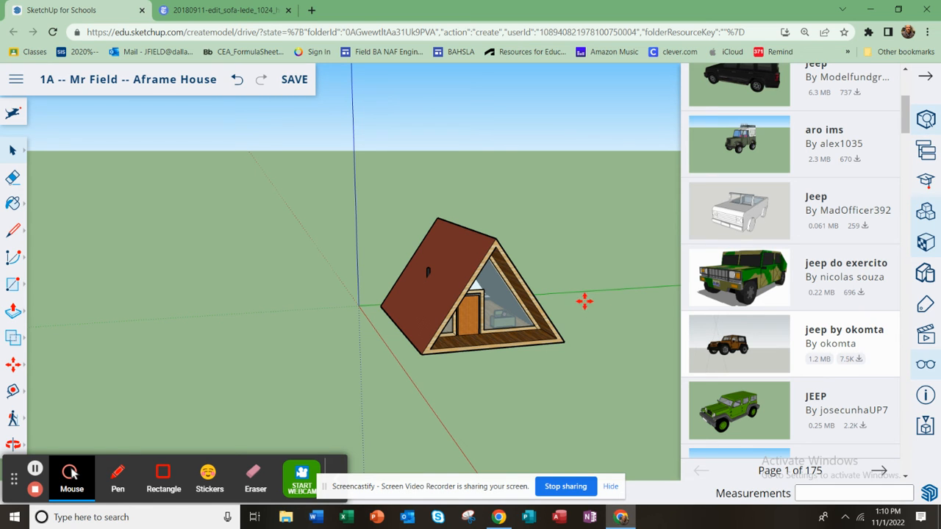
scroll(545, 313, down, 4)
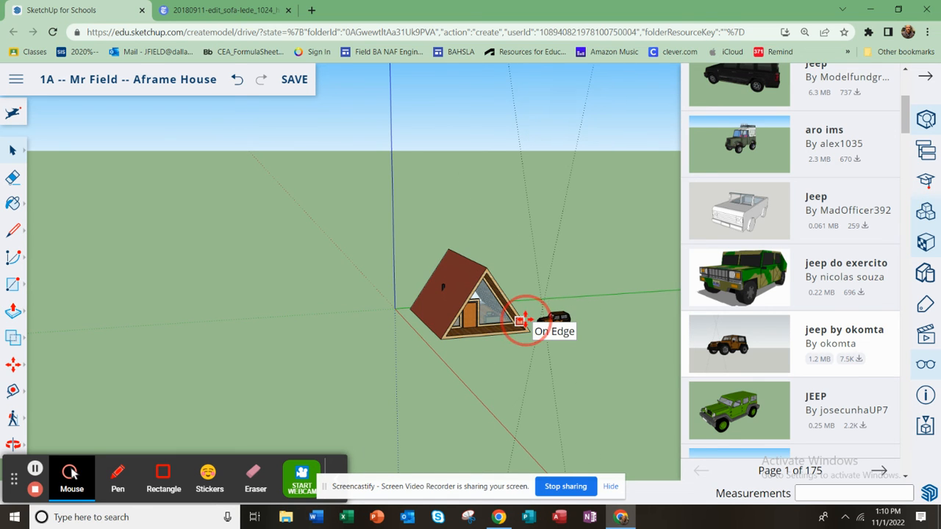
click(526, 322)
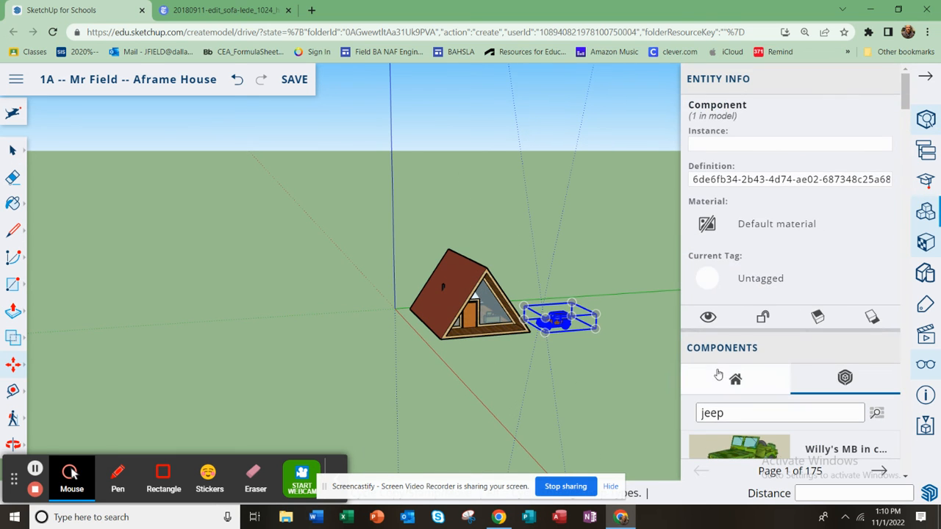
Search the 3D Warehouse components for "pine tree" and browse down to the first results
double_click(725, 415)
text(pine tr)
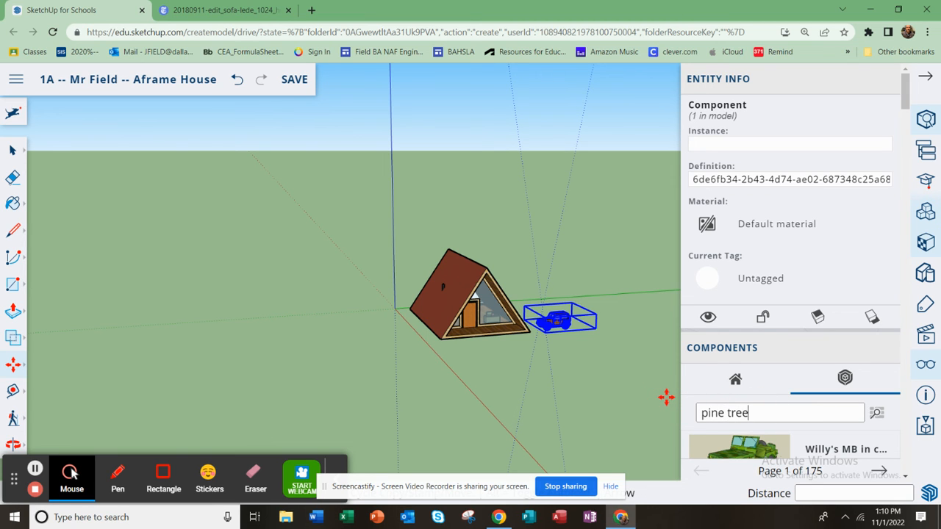
text(ee)
key(Return)
scroll(769, 410, down, 5)
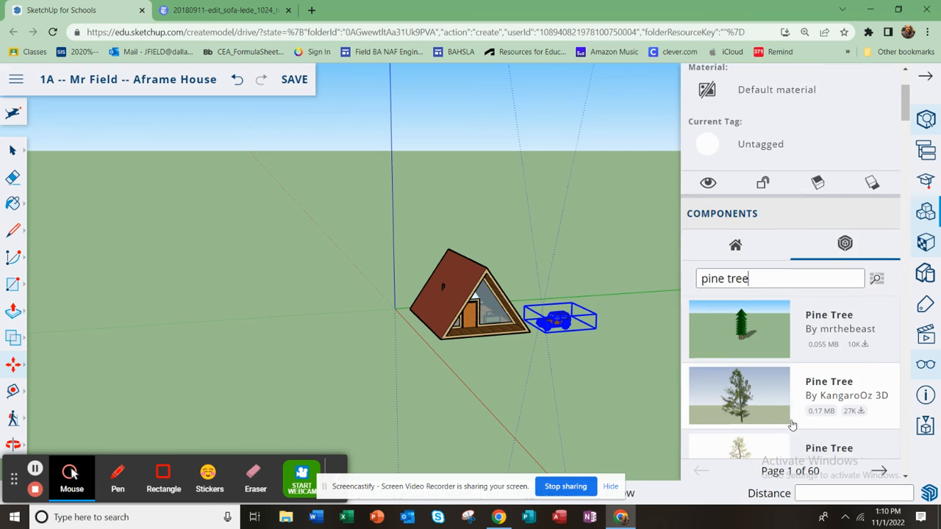
Insert the 0.59 MB Pine tree model beside the house, on the side opposite the jeep, and clear the selection
click(749, 365)
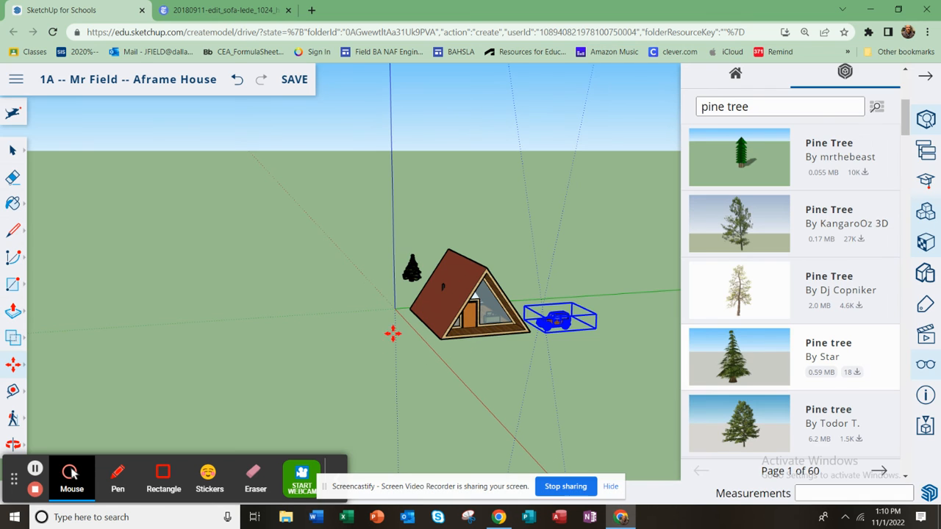
click(375, 375)
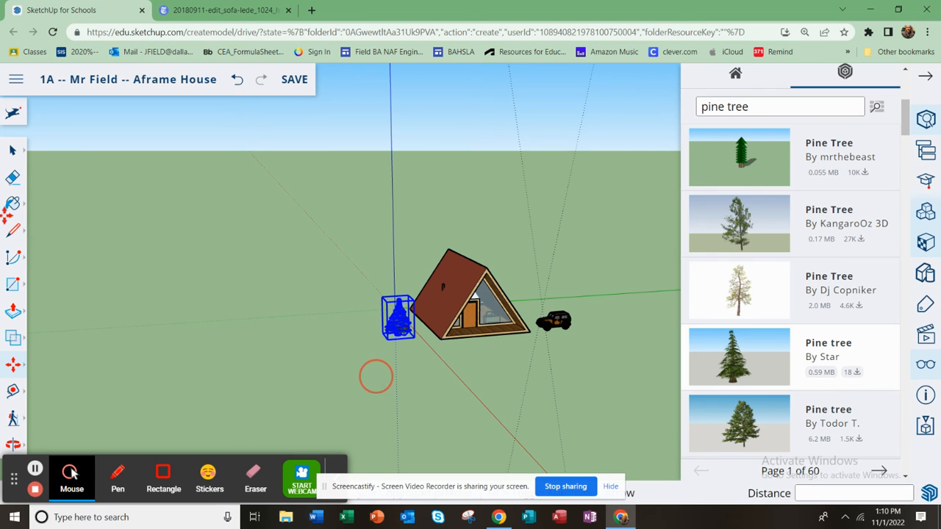
click(12, 150)
click(399, 373)
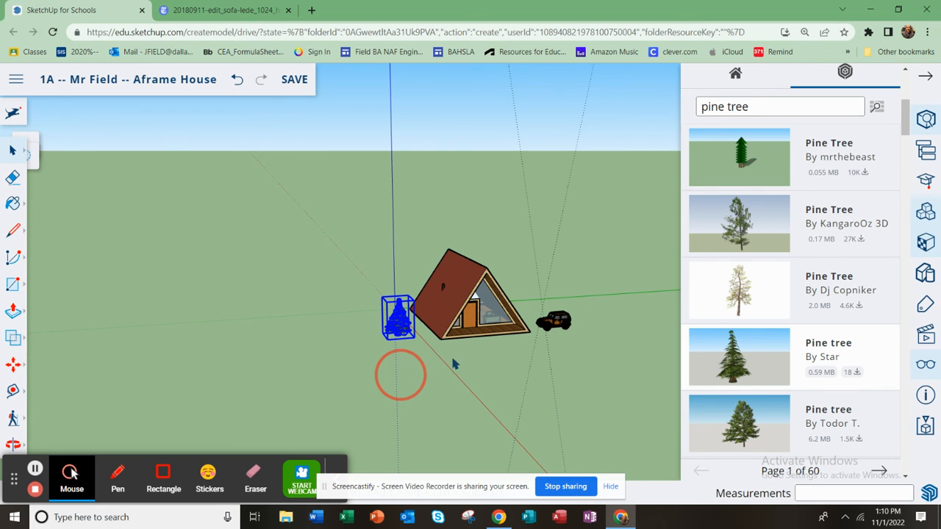
Search the 3D Warehouse components for "man" and browse to the first figures
scroll(516, 357, up, 2)
scroll(772, 148, up, 5)
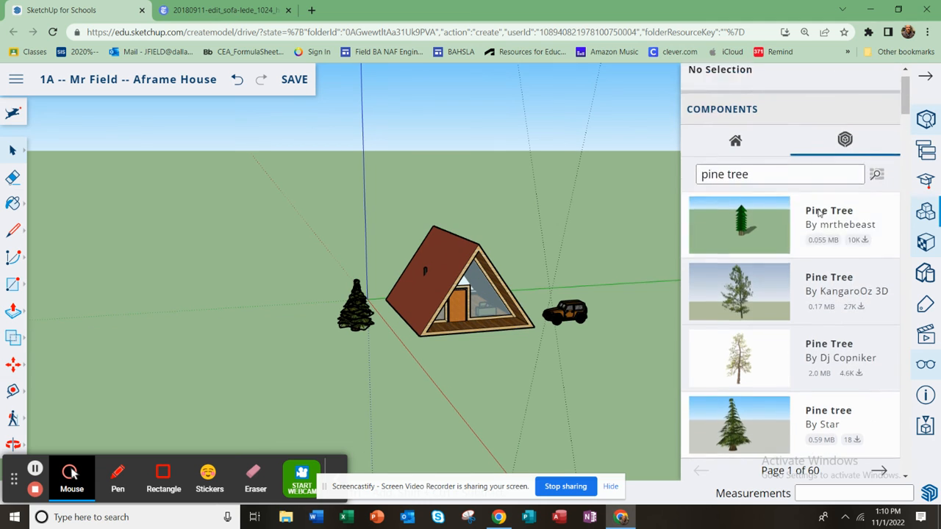
drag(777, 213, 639, 219)
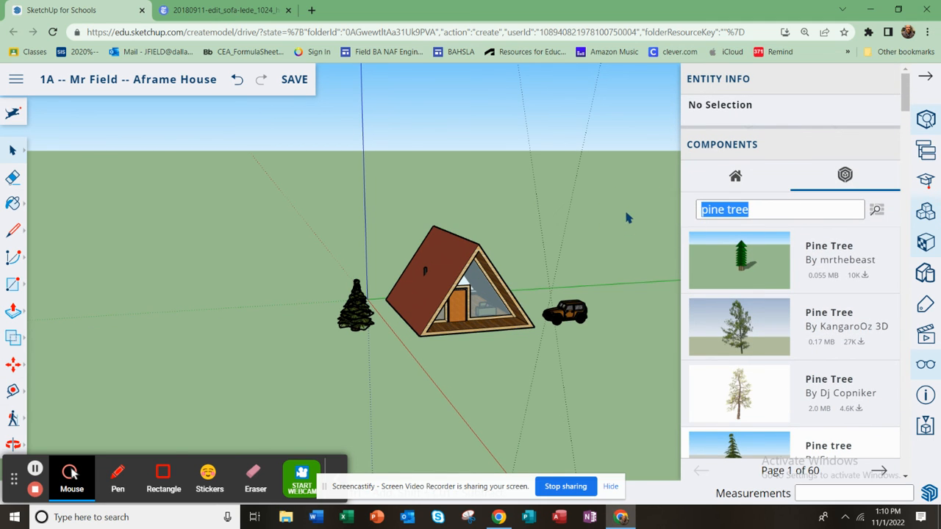
text(man)
key(Return)
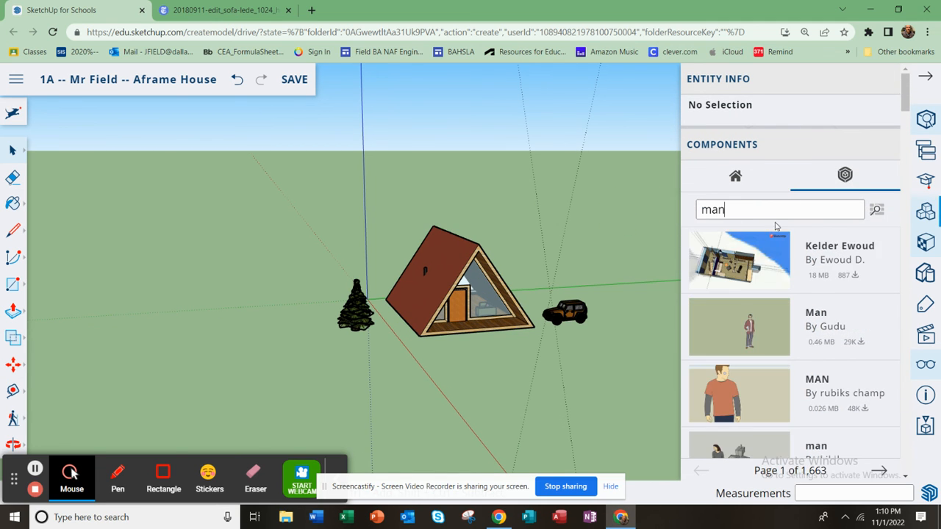
scroll(735, 331, down, 1)
Insert the 0.026 MB MAN figure on the wooden deck in front of the glass wall beside the door, and deselect it
click(733, 344)
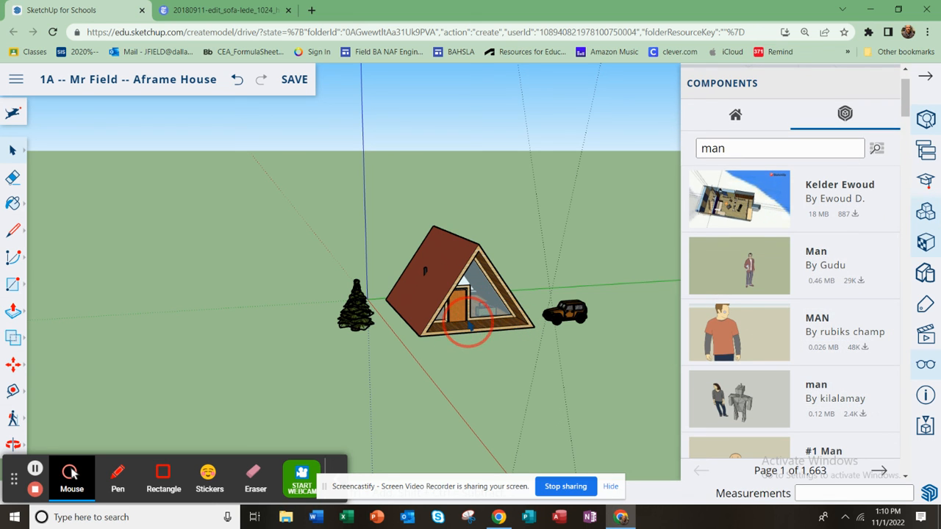
scroll(482, 332, up, 5)
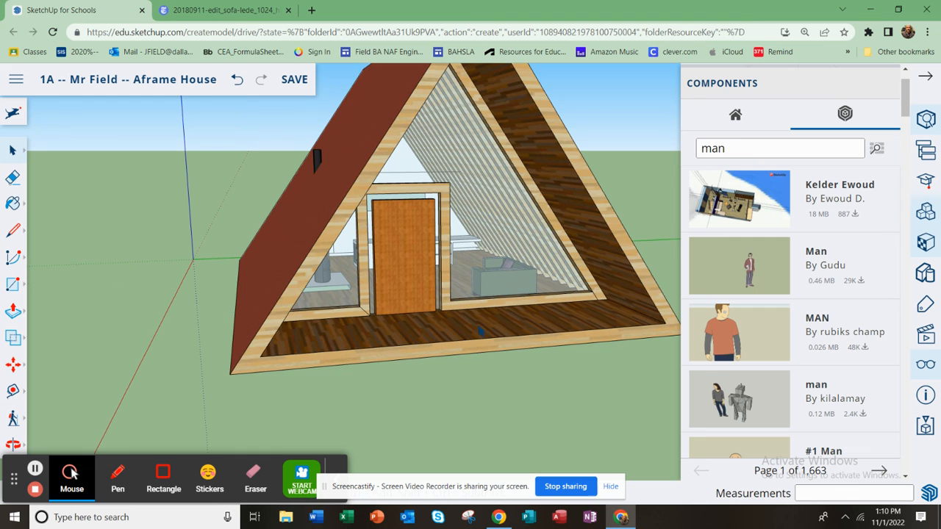
click(741, 339)
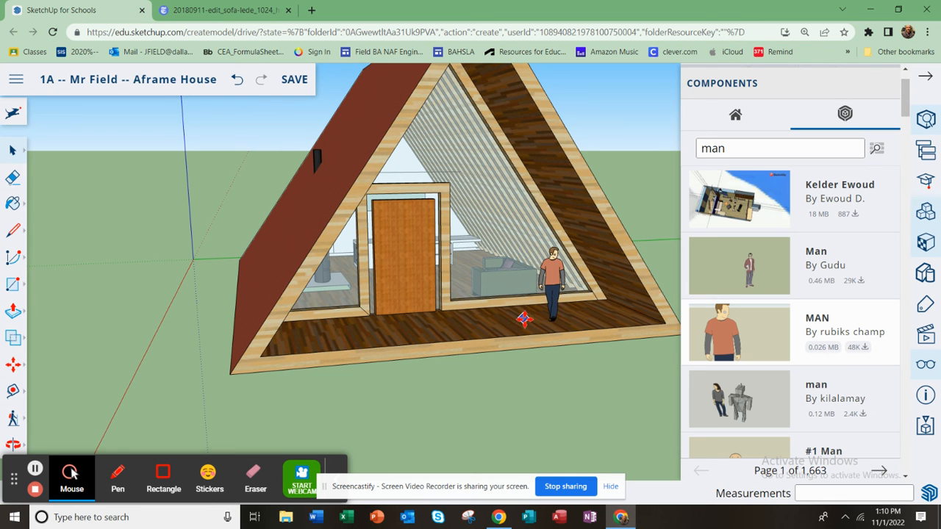
click(524, 321)
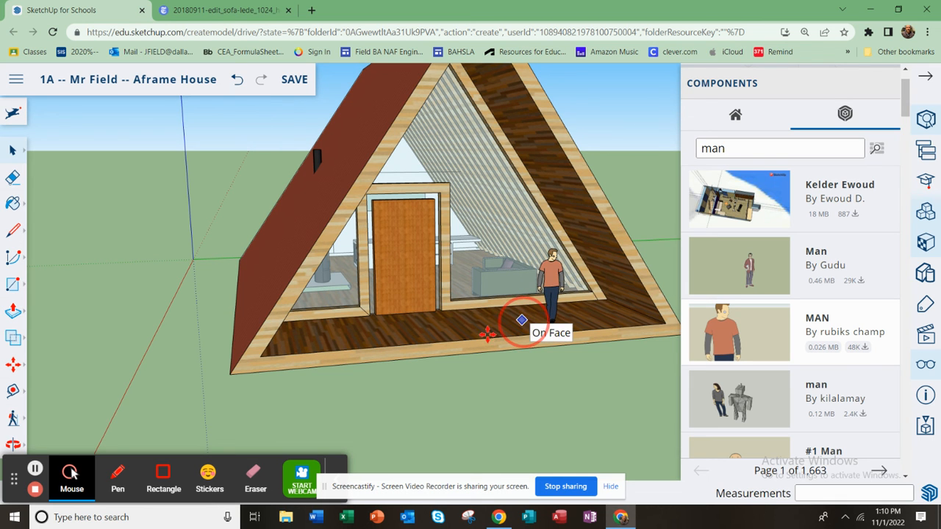
click(12, 155)
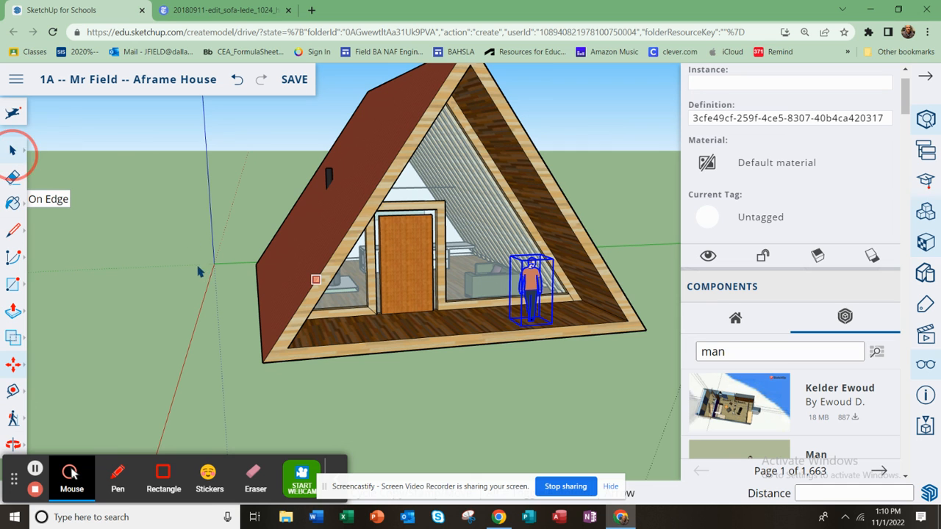
click(197, 266)
Move the pine tree about 29' 6" closer to the front of the A-frame house
middle_drag(441, 367, 433, 365)
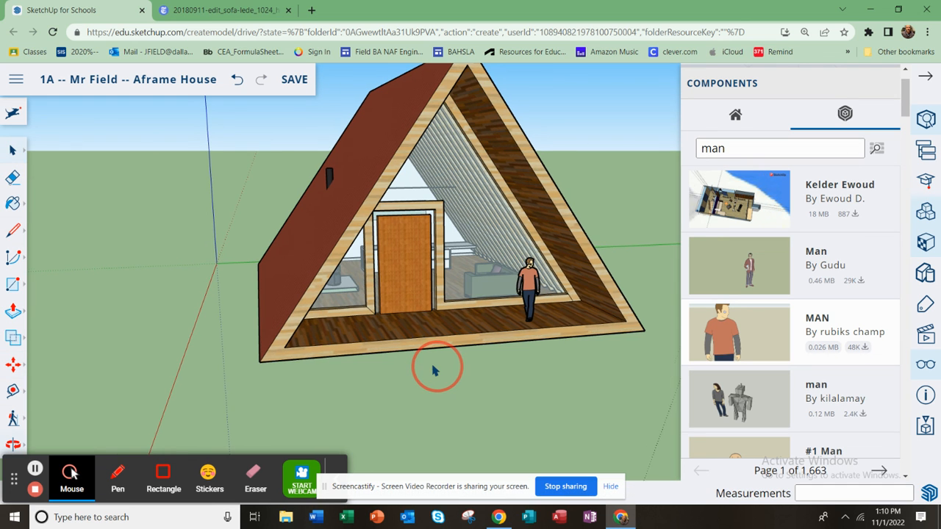
scroll(434, 368, down, 5)
middle_drag(544, 379, 446, 374)
click(98, 304)
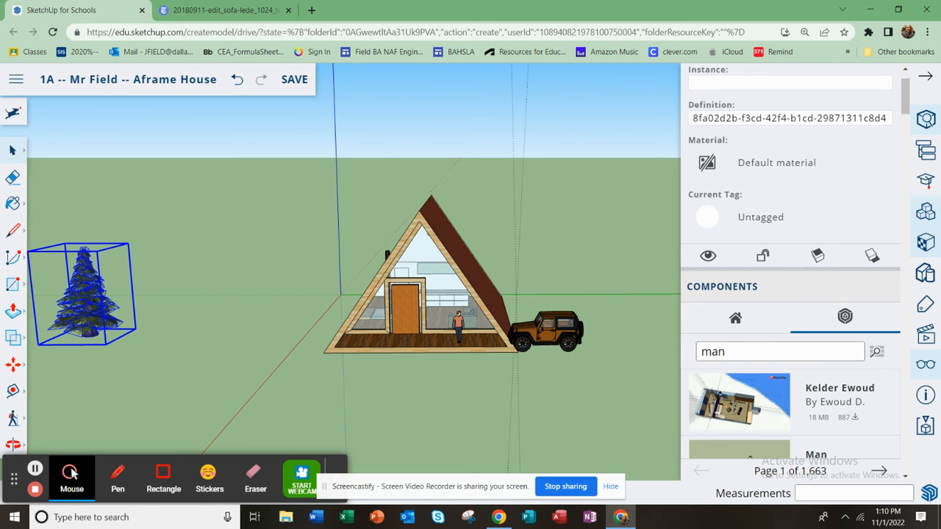
click(14, 365)
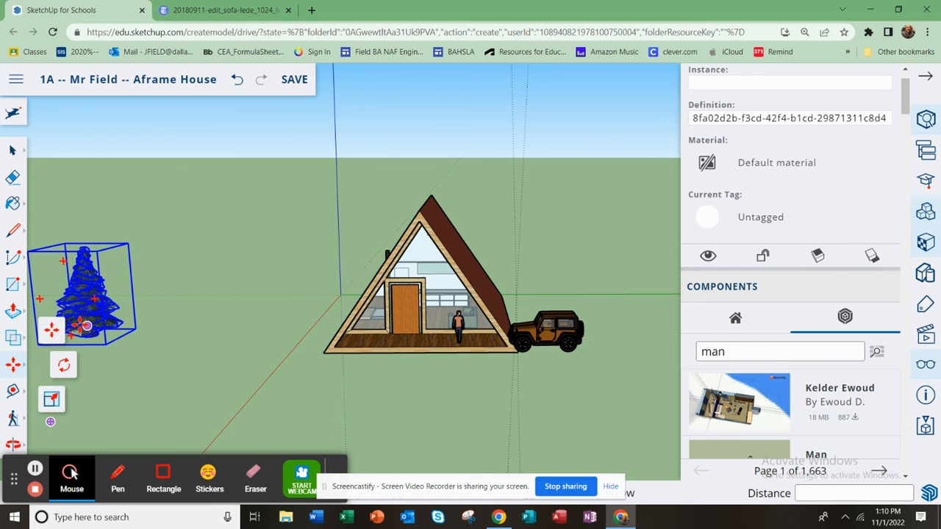
click(78, 325)
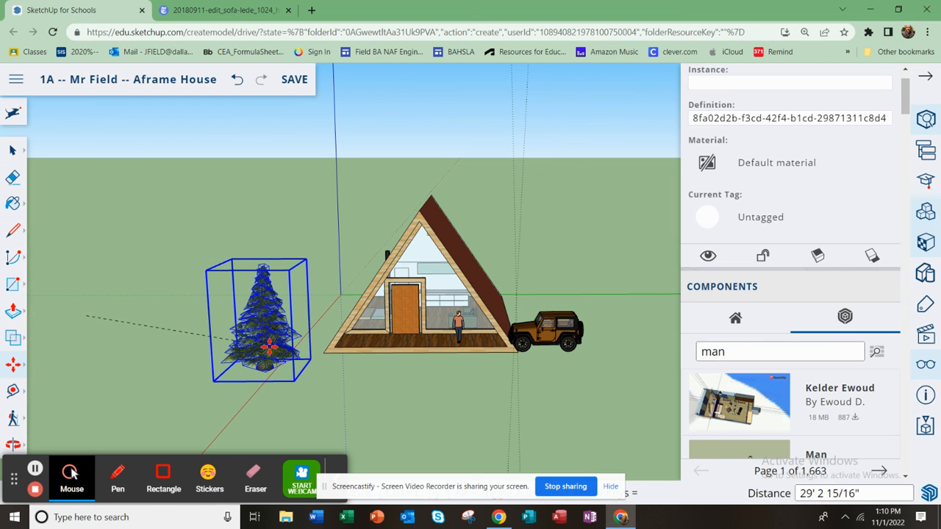
click(270, 349)
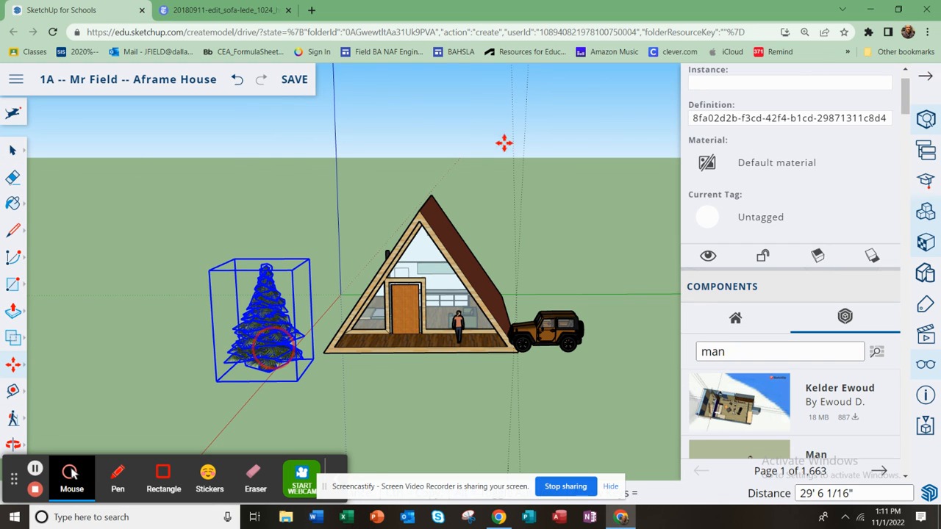
Move the pine tree again, down from above the deck toward the ground in front of the house
middle_drag(580, 192, 827, 166)
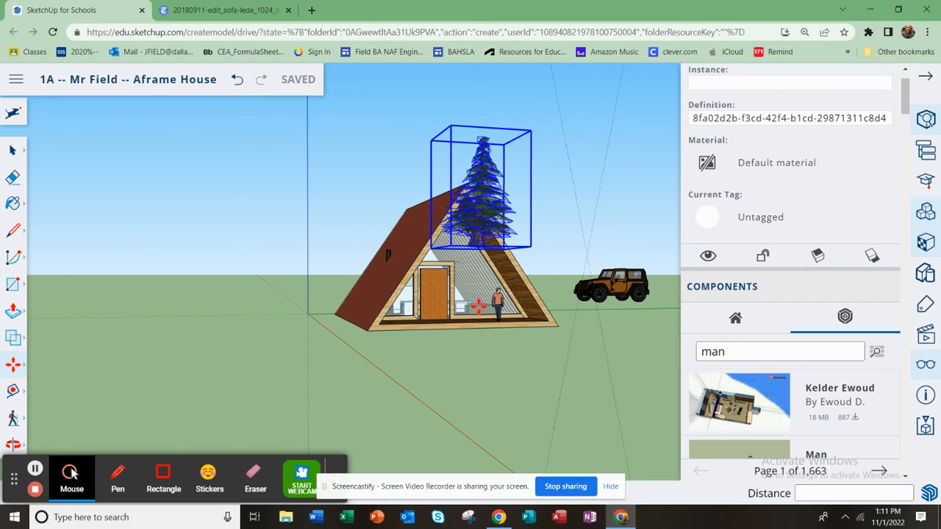
click(485, 197)
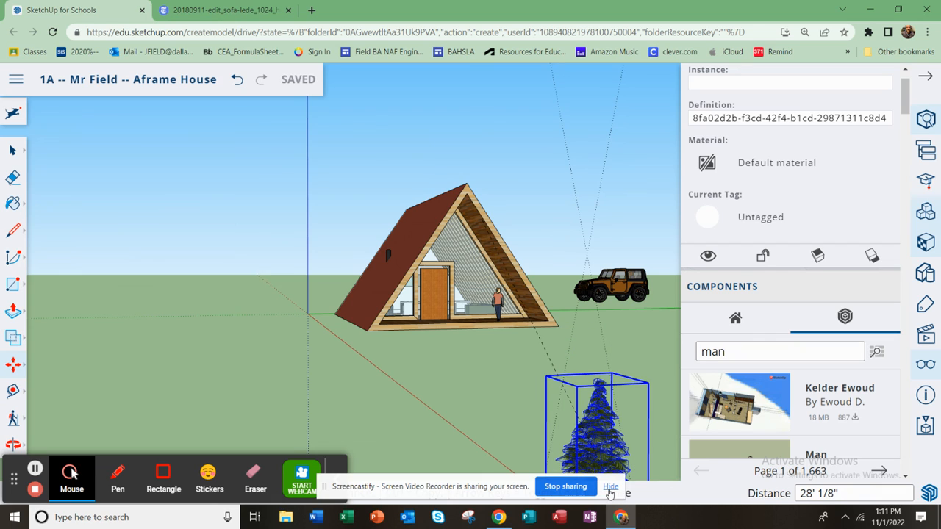